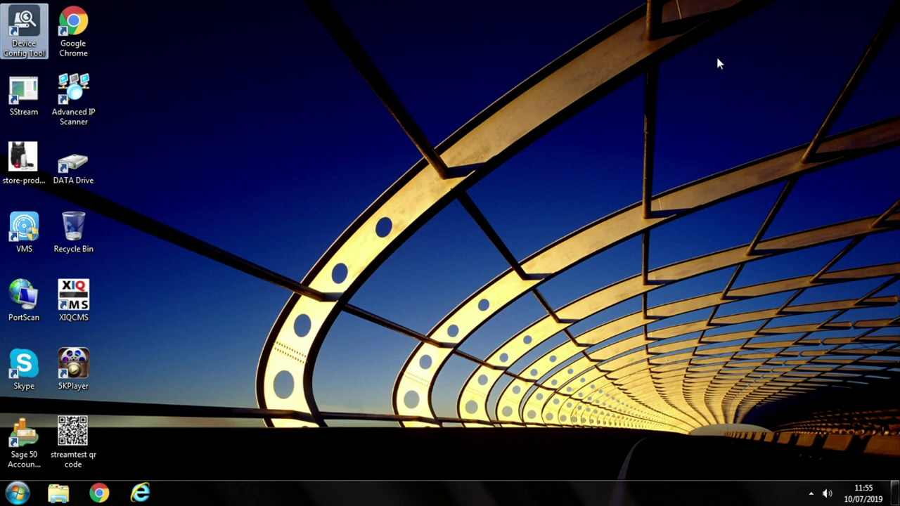
- Locate the Device Config Tool_1.0.0.33 installer in software for PC, Device_Search on the XVISION NVR&IPC disc, and close the folder window
left_click(17, 493)
left_click(199, 305)
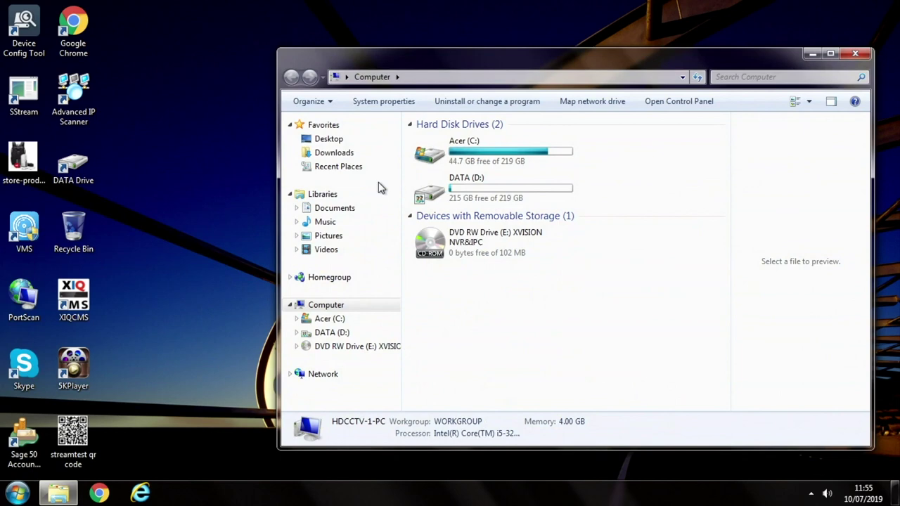
double_click(425, 239)
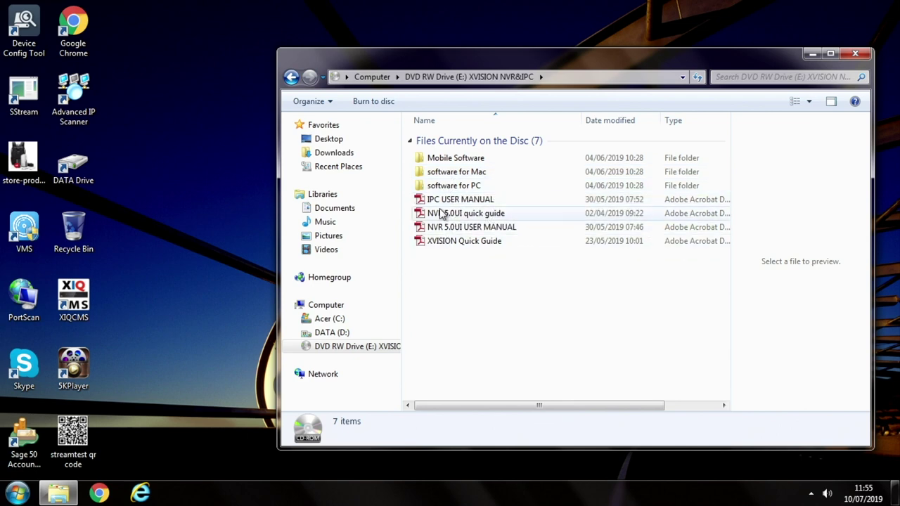
left_click(432, 187)
double_click(432, 188)
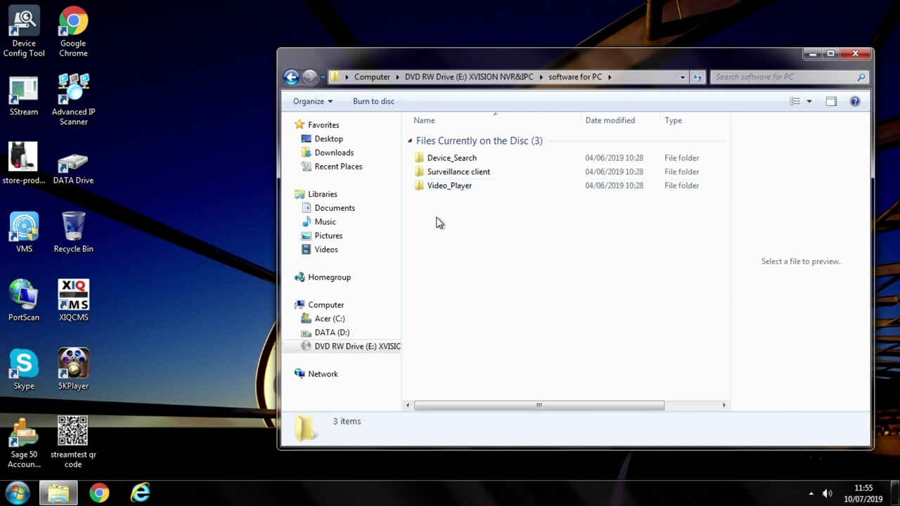
double_click(435, 162)
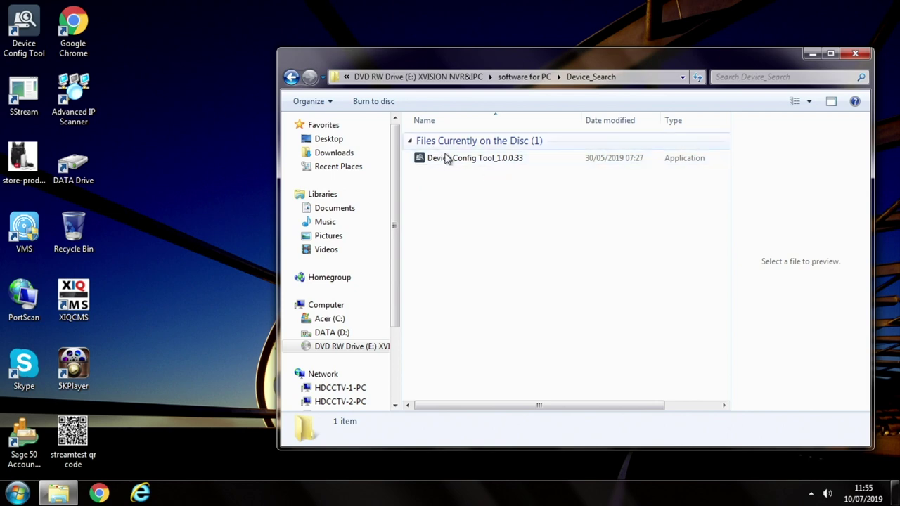
left_click(459, 163)
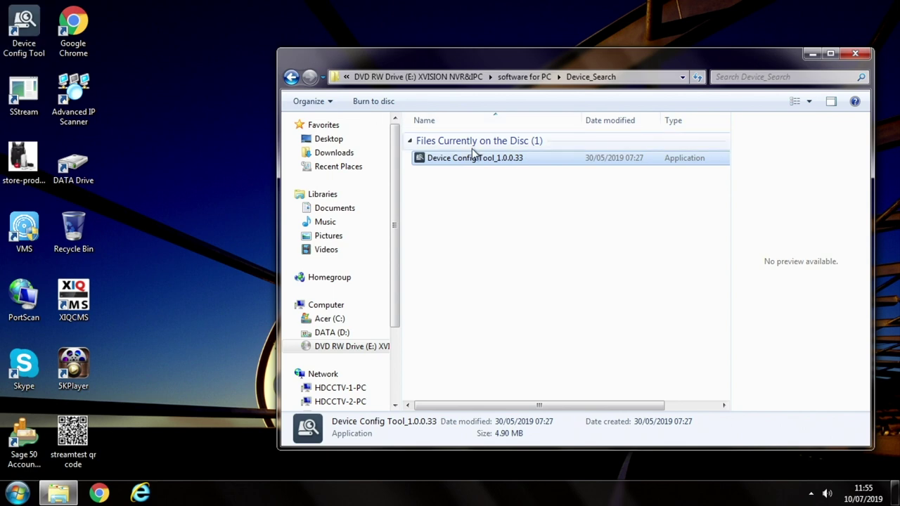
left_click(850, 54)
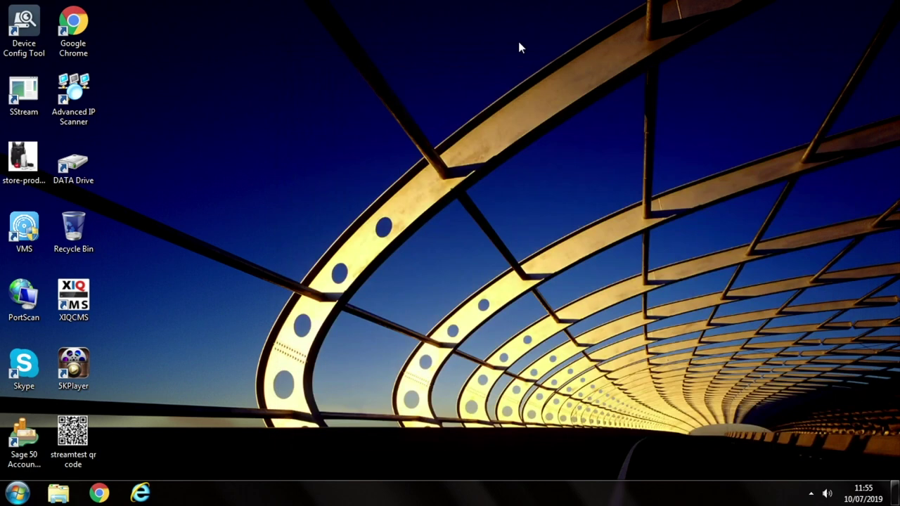
- Launch Device Config Tool and set the IP address of device 6, the X5C5000V-W camera, to 10.0.0.157
double_click(25, 27)
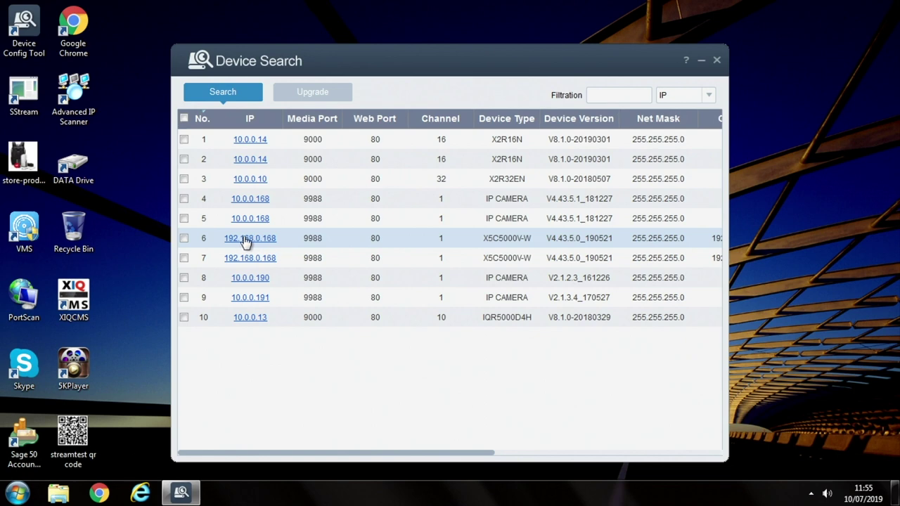
left_click(396, 239)
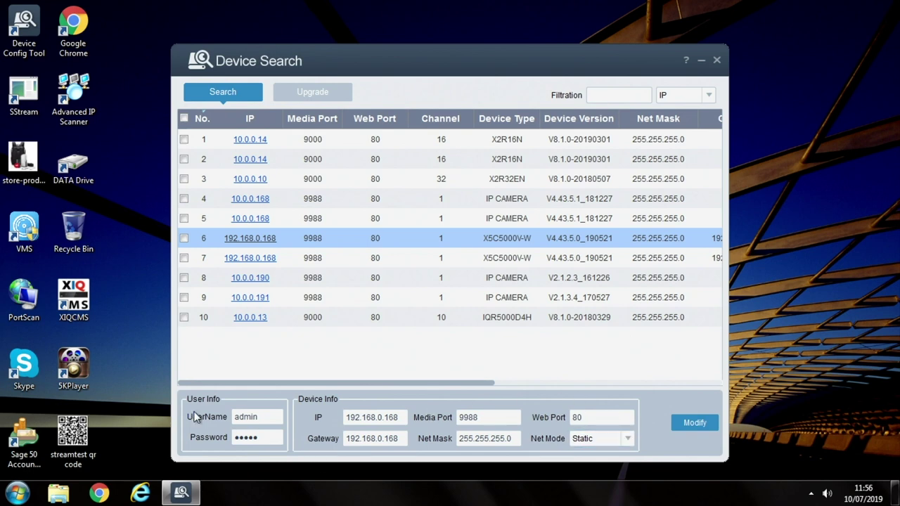
left_click(399, 417)
key("BackSpace")
key("BackSpace")
key("BackSpace")
key("BackSpace")
key("BackSpace")
key("BackSpace")
key("BackSpace")
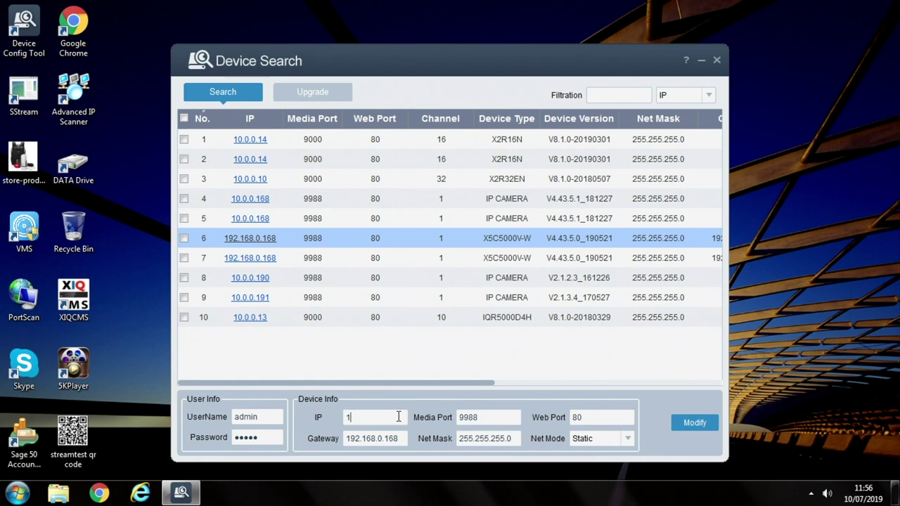
type("0")
- Set the camera's gateway to 10.0.0.1, apply the modified network settings and search for devices again
key("BackSpace")
key("BackSpace")
key("BackSpace")
key("BackSpace")
key("BackSpace")
key("BackSpace")
key("BackSpace")
key("BackSpace")
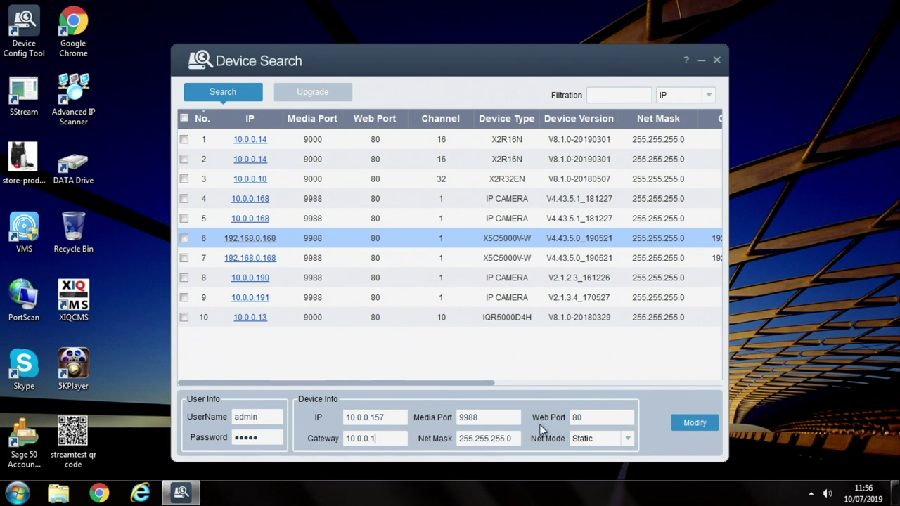
left_click(687, 419)
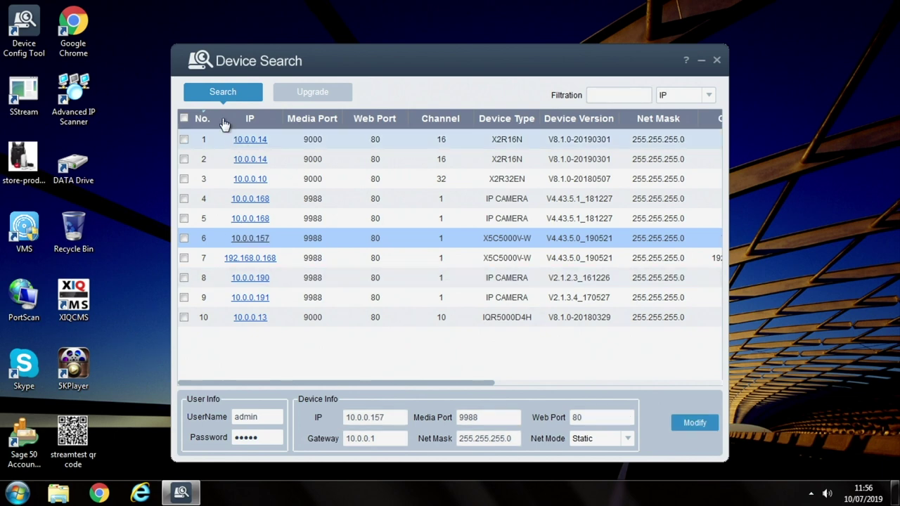
left_click(223, 92)
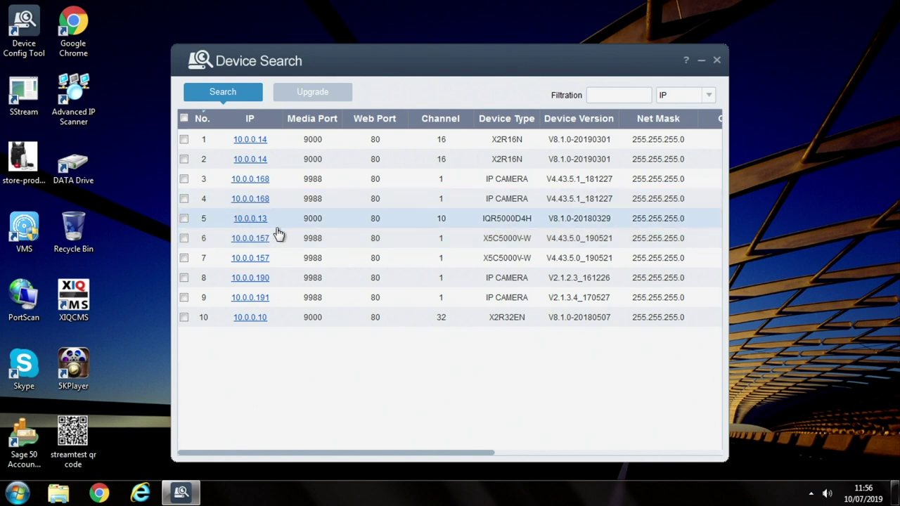
- Open the web page of the camera at 10.0.0.157 and download and save SurveillancePlugin.exe
left_click(256, 241)
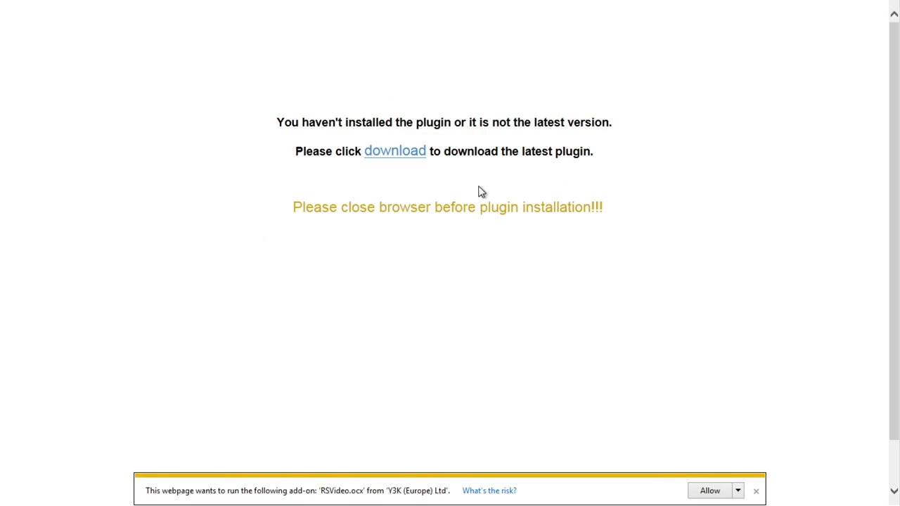
left_click(391, 156)
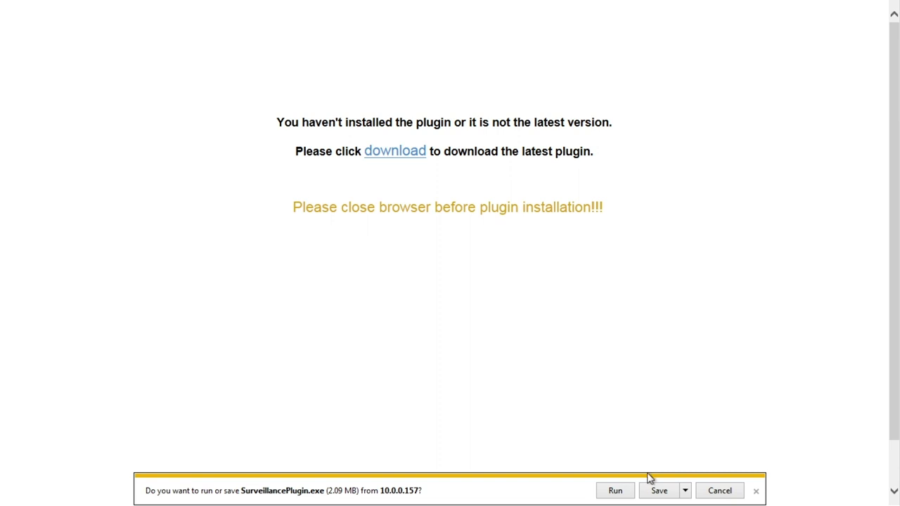
left_click(658, 490)
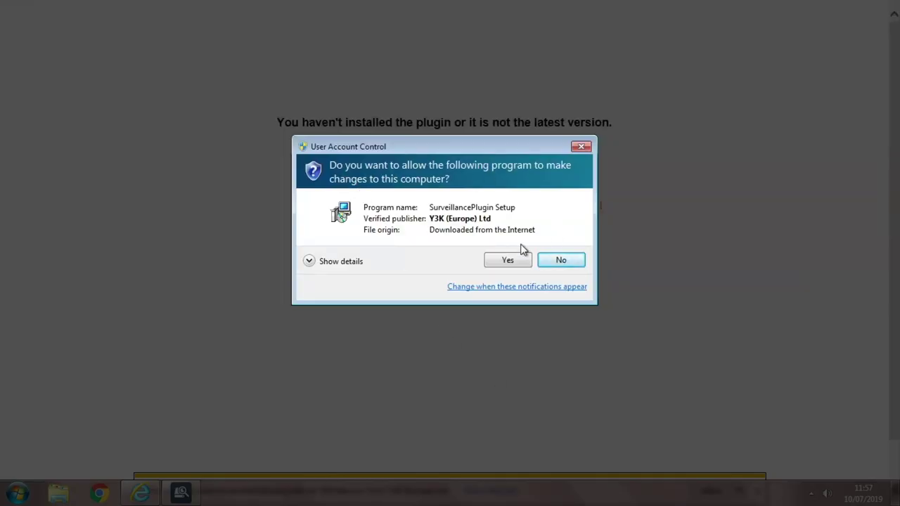
- Allow SurveillancePlugin Setup to run, acknowledge the old plugin's removal, close the browser and install the plugin
left_click(511, 260)
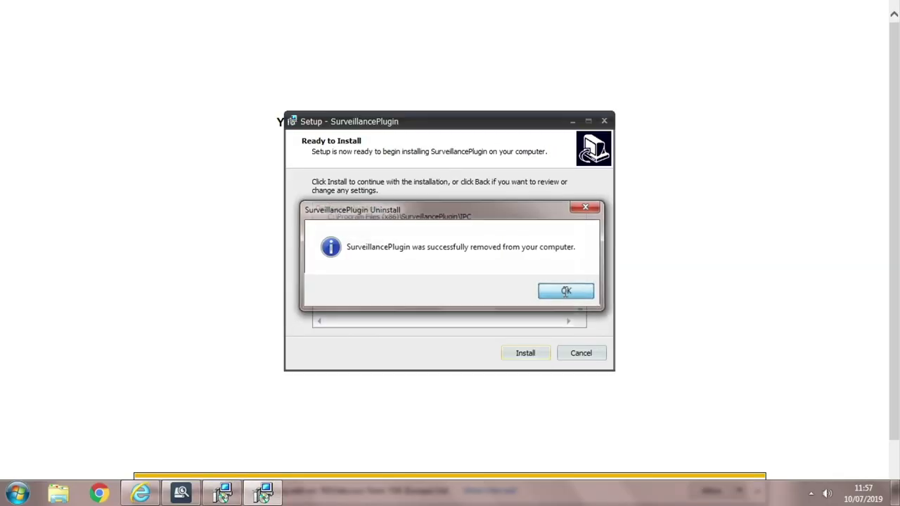
left_click(566, 291)
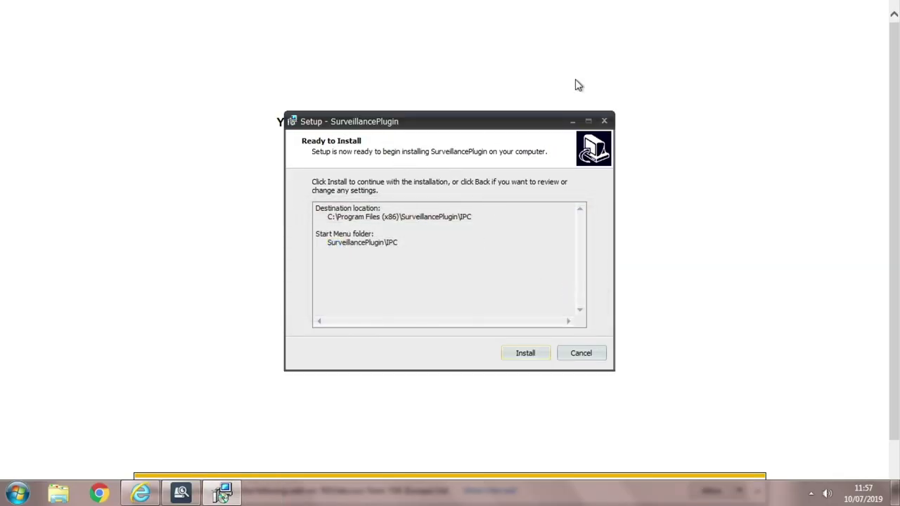
mouse_move(814, 10)
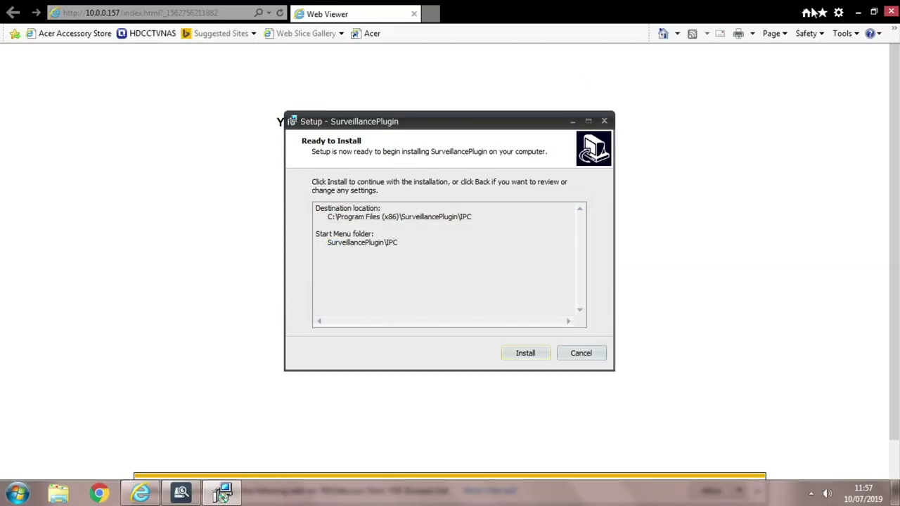
left_click(892, 12)
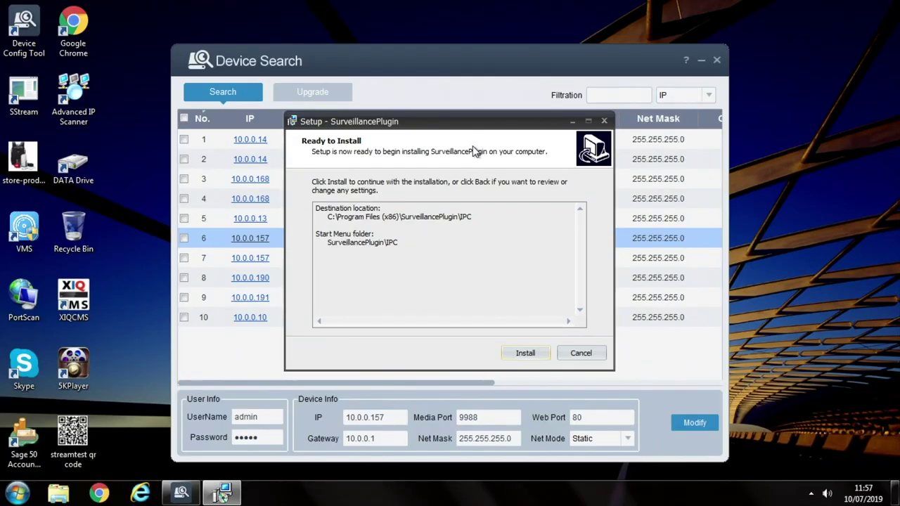
left_click(523, 353)
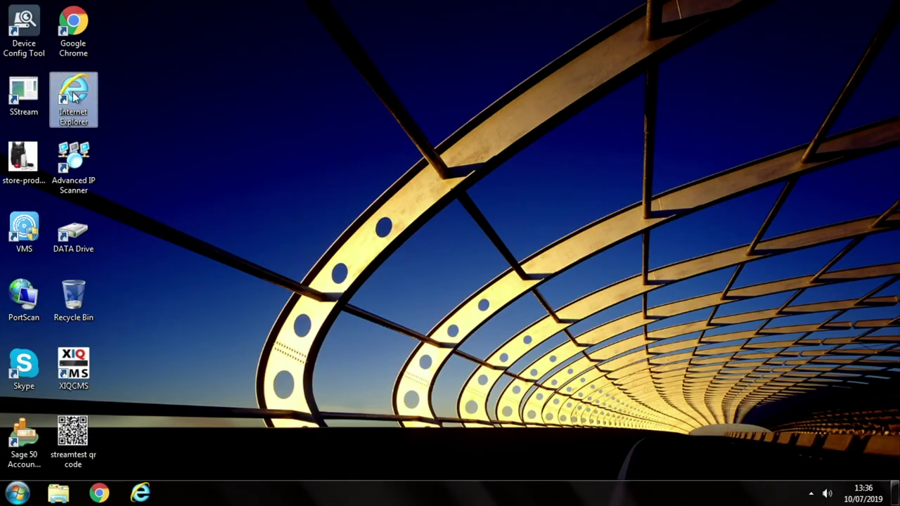
right_click(74, 97)
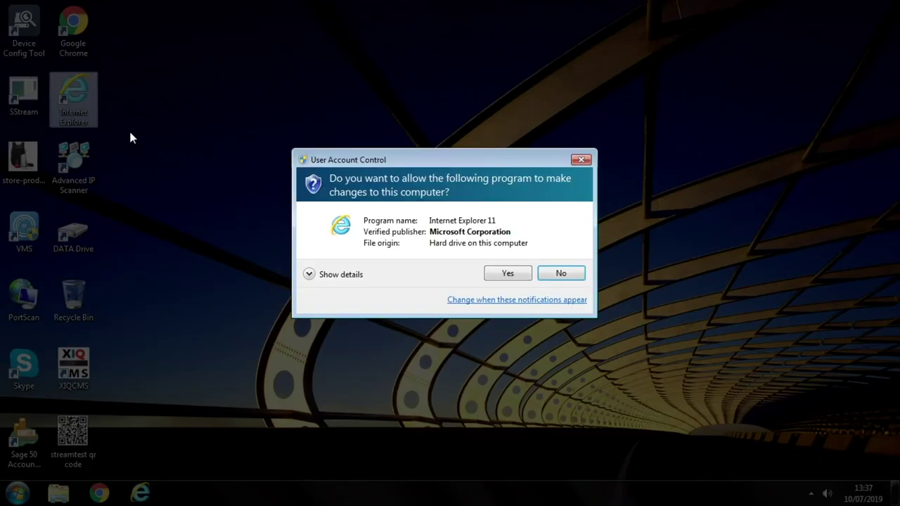
left_click(506, 273)
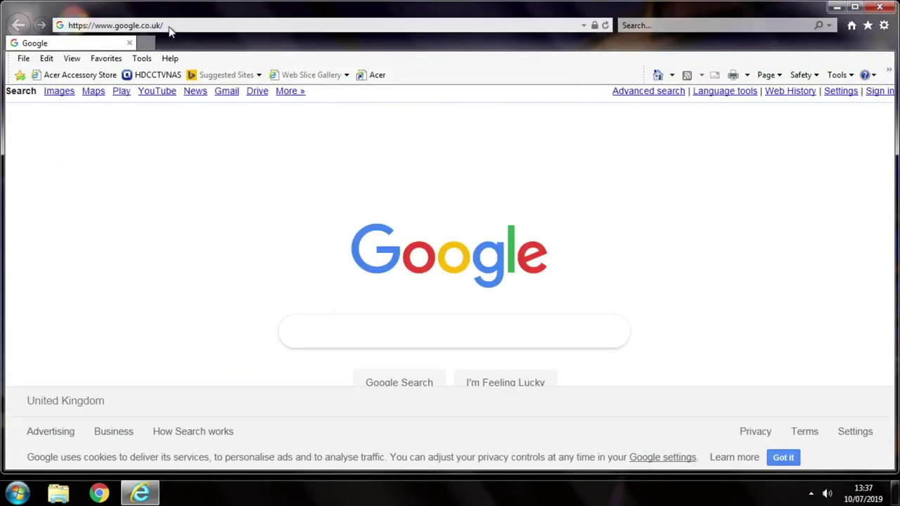
left_click(169, 26)
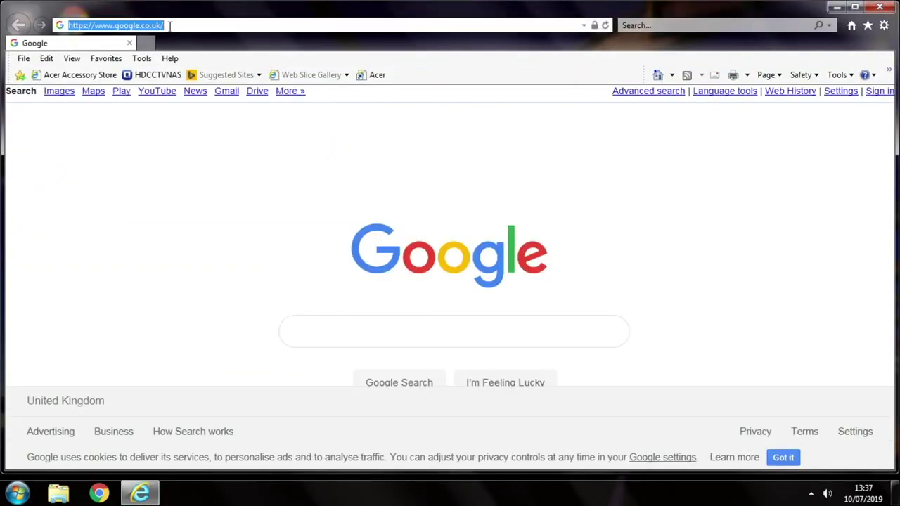
type("10.0.0.157/")
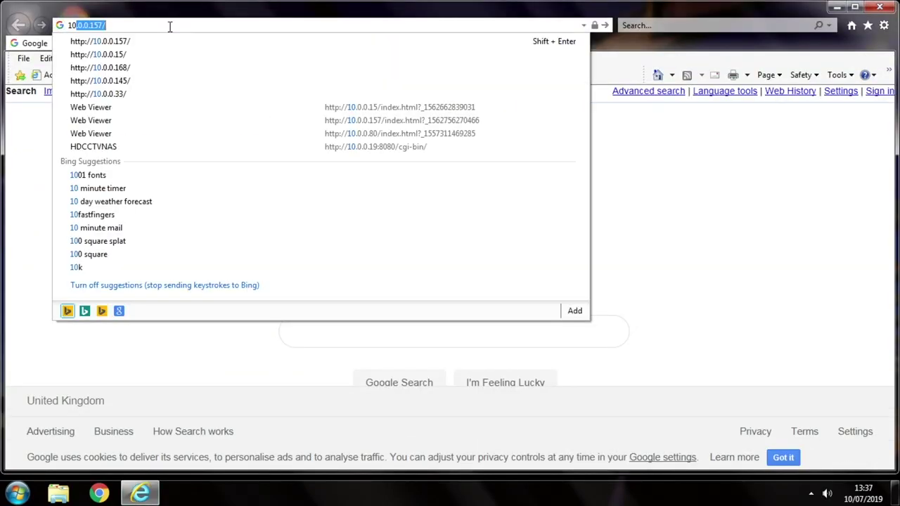
left_click(111, 44)
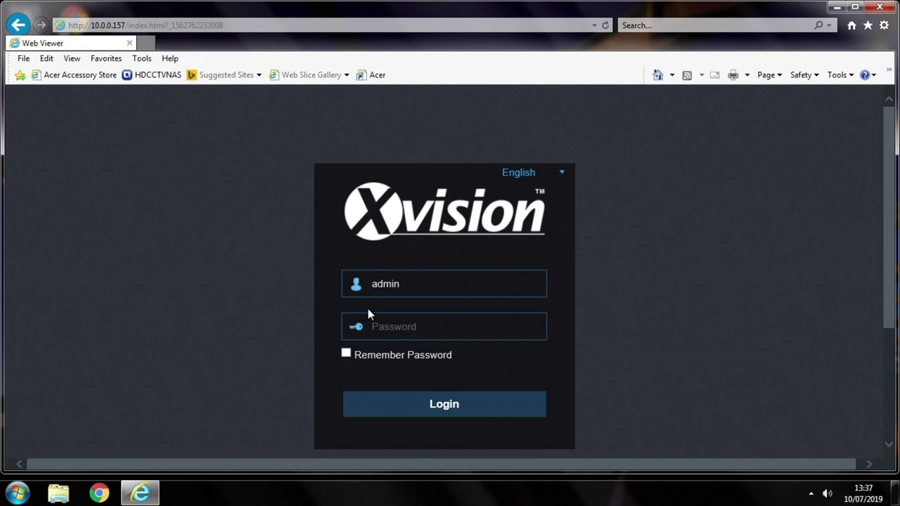
- Enter the account password for the admin user and log in to the camera
left_click(386, 326)
type("•")
left_click(443, 406)
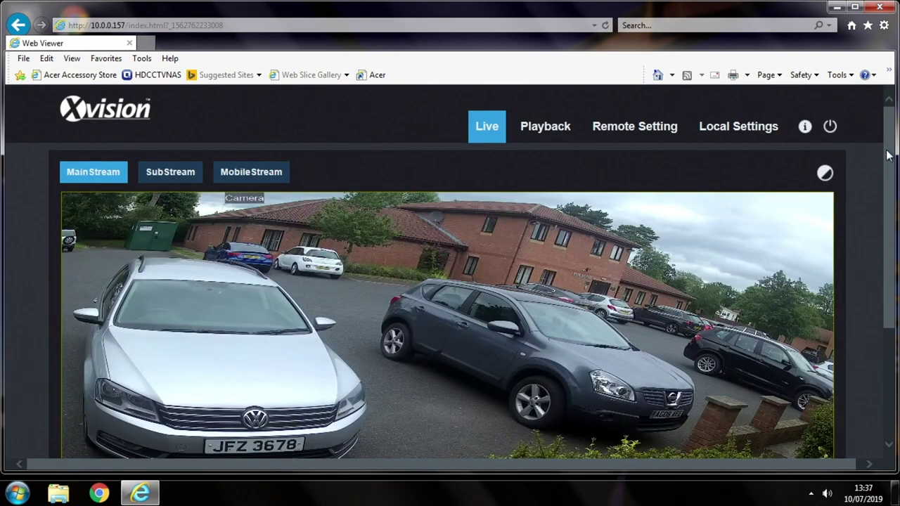
- Display the browser full screen and examine the live view page, including its main sections and playback controls
left_click_drag(888, 154, 892, 220)
key("F11")
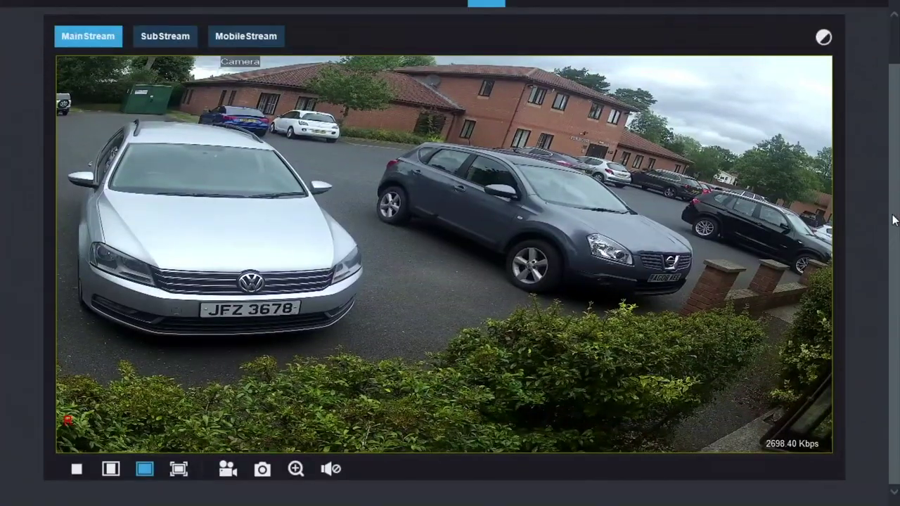
scroll(893, 84, "up", 2)
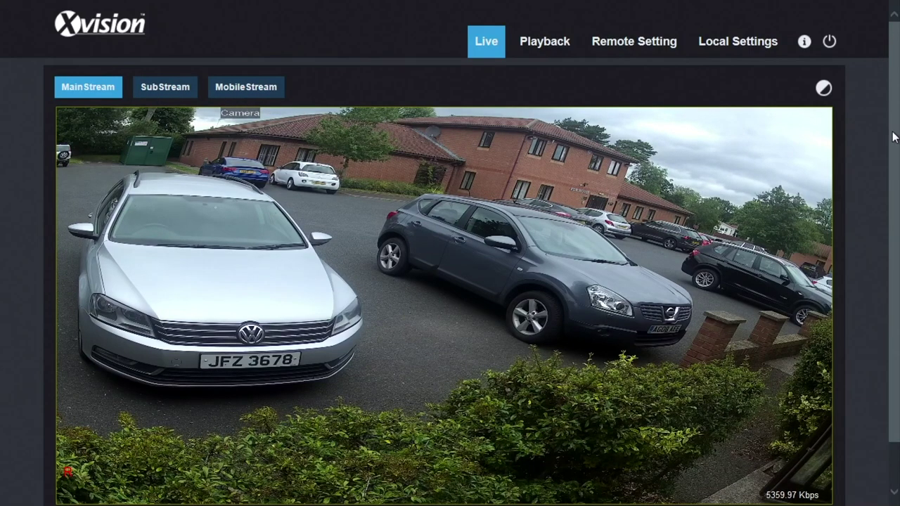
left_click_drag(892, 137, 896, 185)
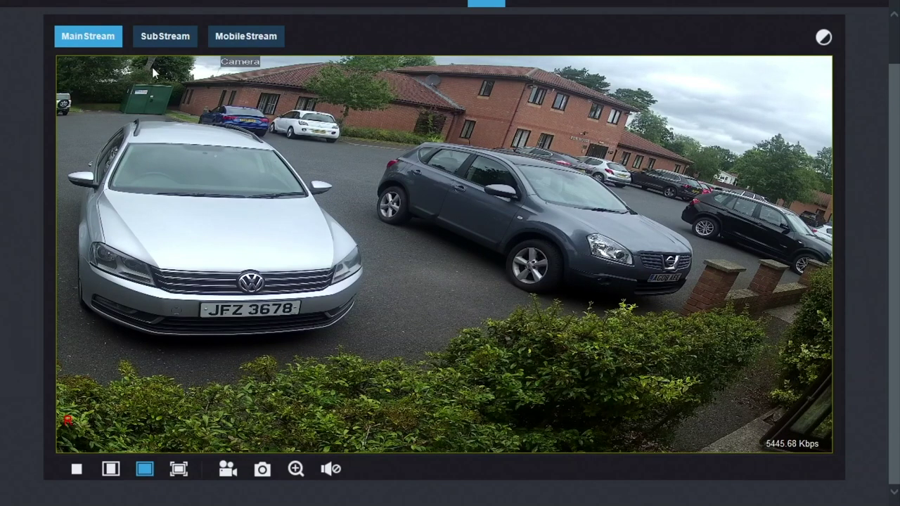
- View the camera's live image in SubStream and MobileStream, and return to MainStream
left_click(160, 45)
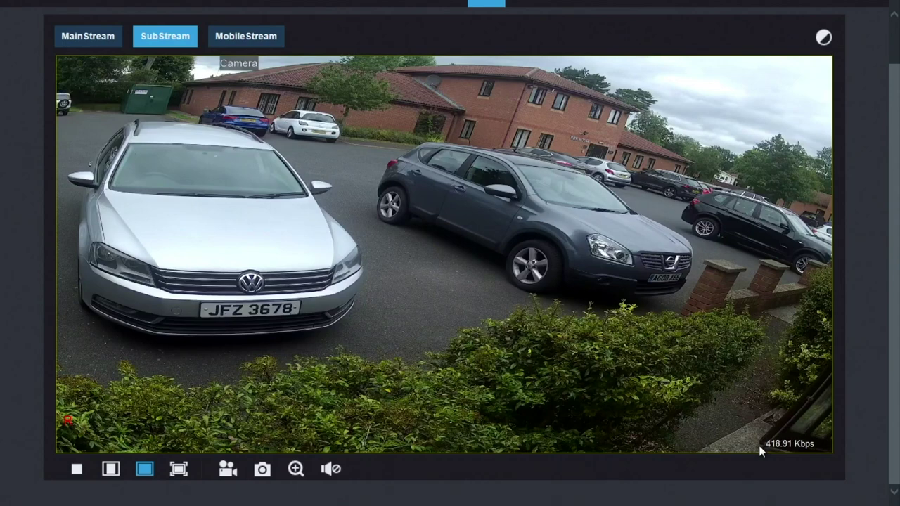
left_click(246, 38)
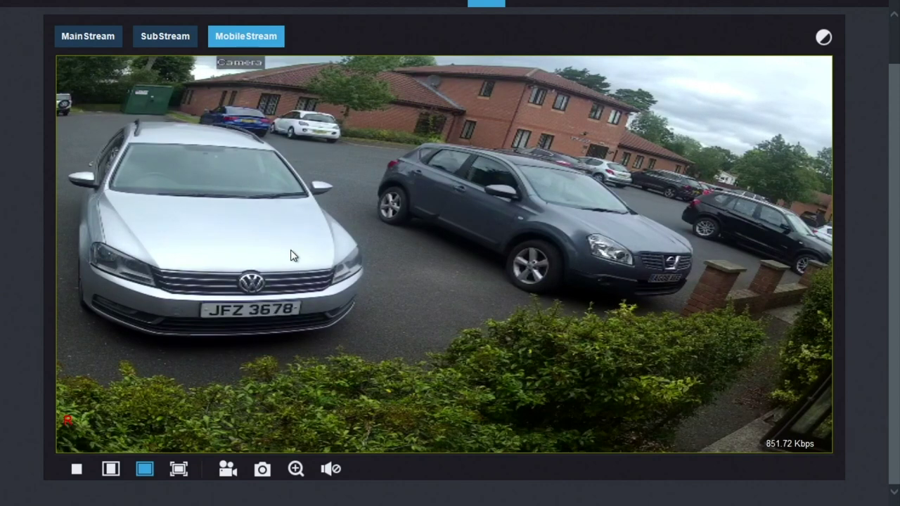
left_click(62, 41)
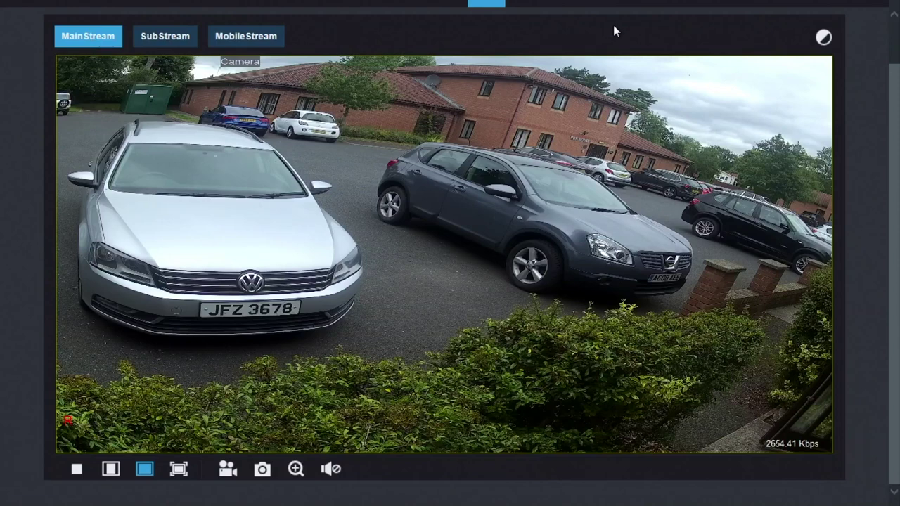
- Set the live image's Saturation to 40 in the color adjustments and hide them
left_click(821, 38)
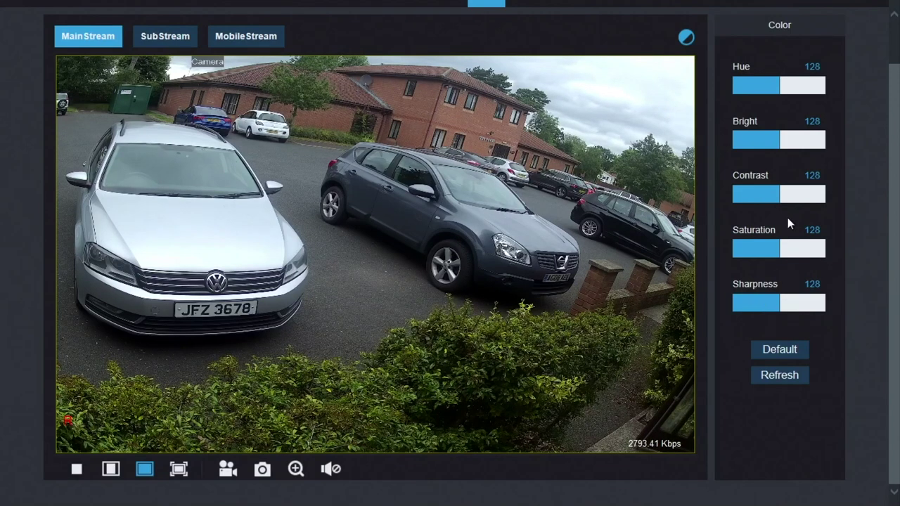
left_click(791, 247)
left_click(749, 247)
left_click(748, 247)
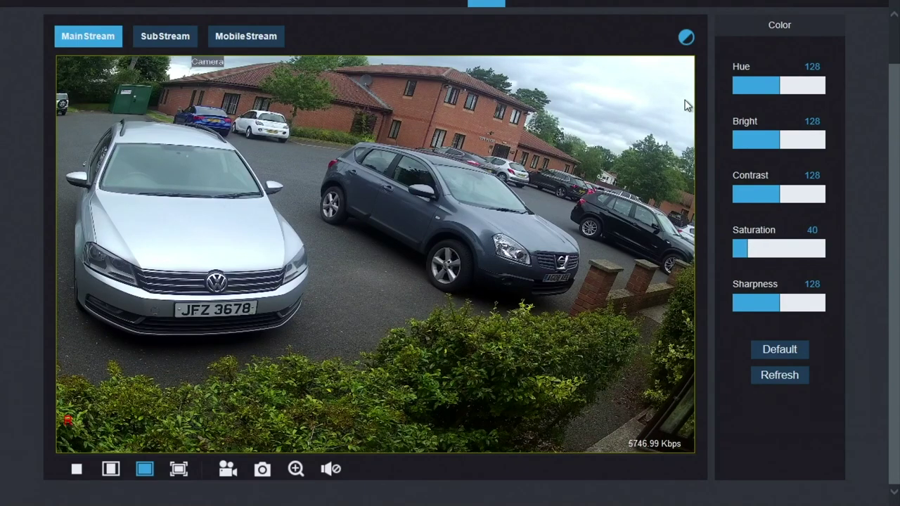
left_click(685, 37)
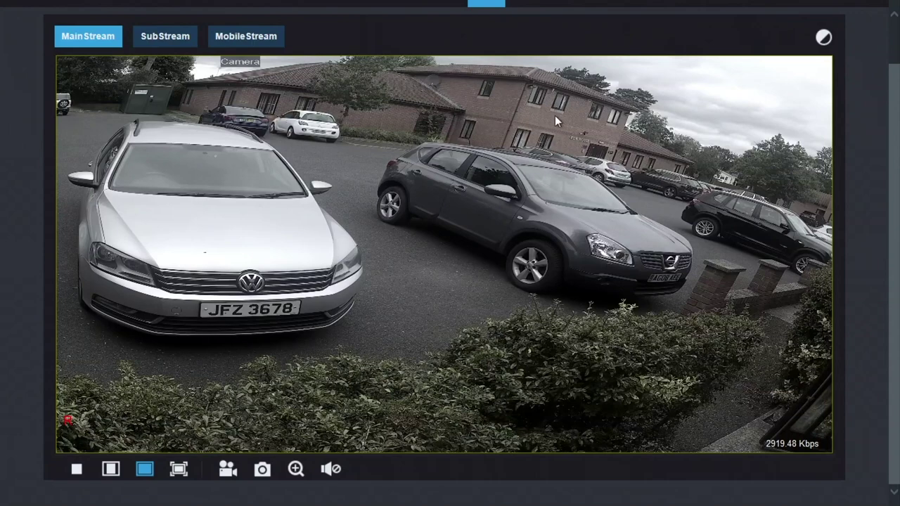
- Restore the default color settings of the live image and hide the color adjustments
left_click(822, 38)
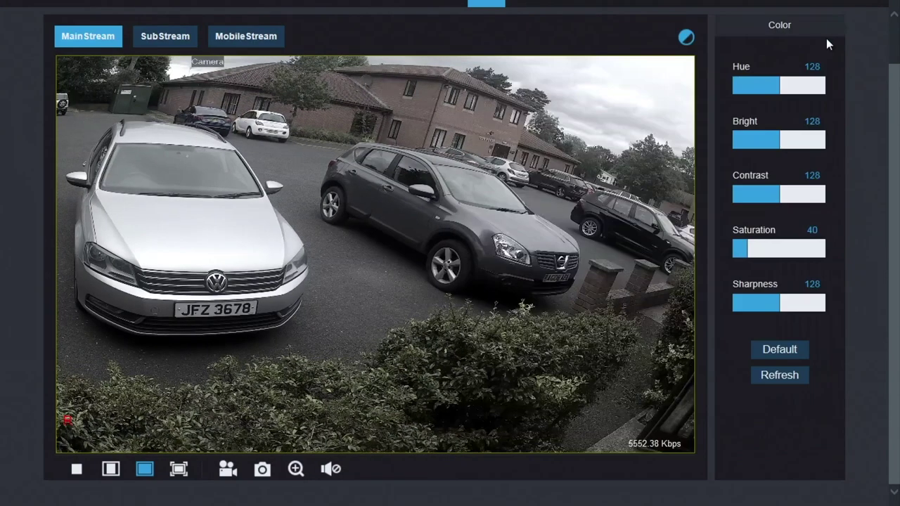
left_click(786, 358)
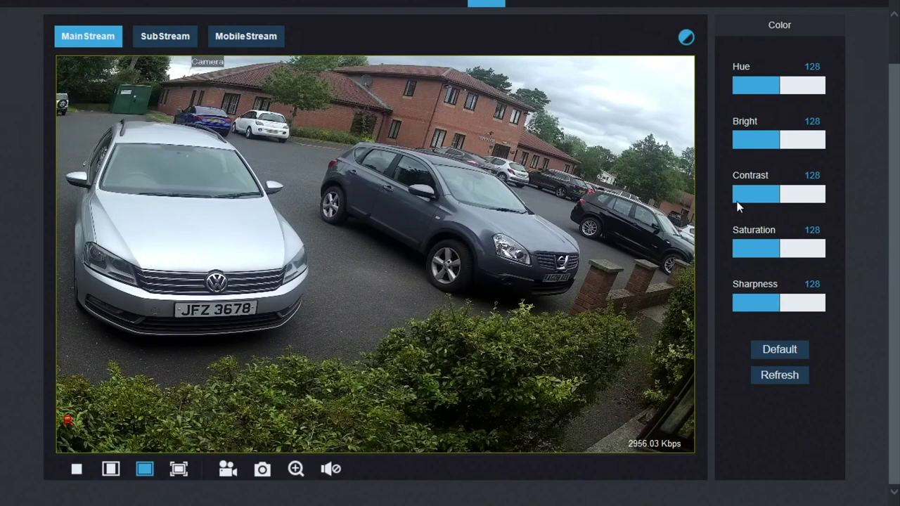
left_click(685, 36)
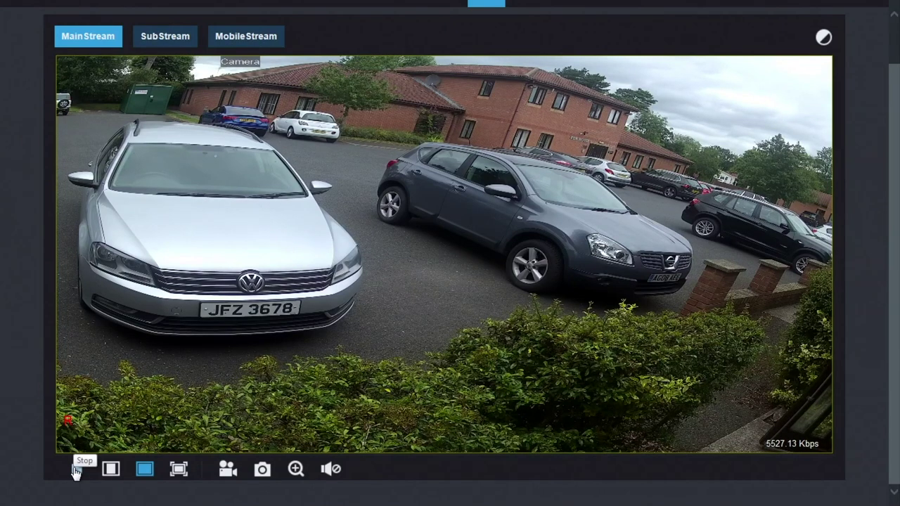
- Compare the MainStream image in its original proportions and stretched to fill the view, leaving it in original proportions
left_click(110, 471)
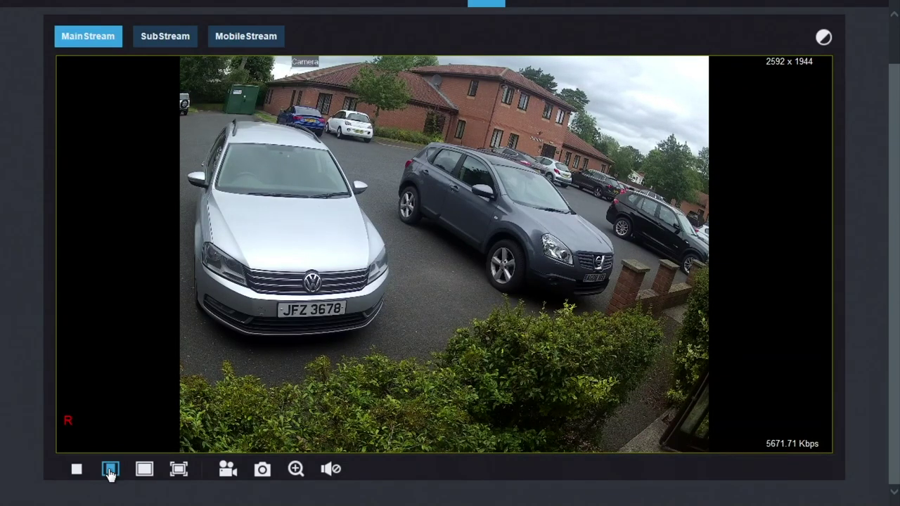
left_click(144, 469)
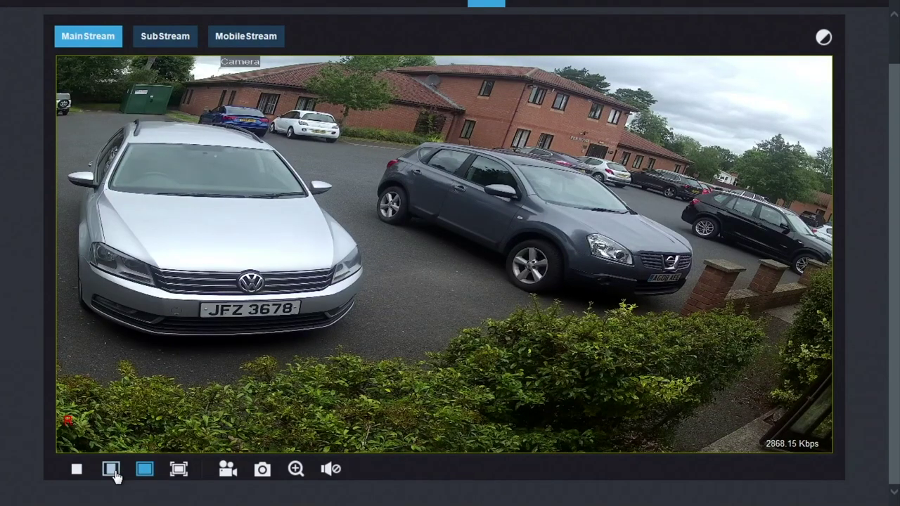
left_click(112, 471)
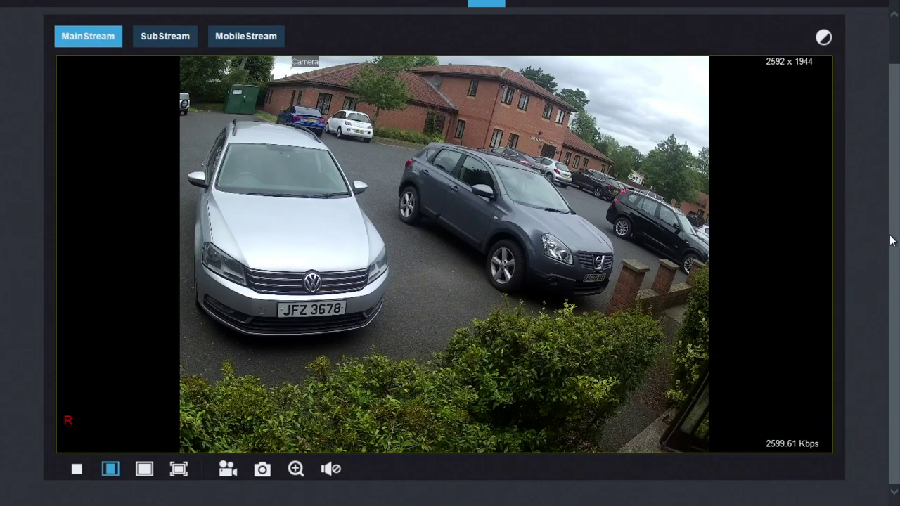
- Set the Record, Download and Snapshot paths in the camera's Local Settings to the D:\ drive
left_click_drag(893, 209, 893, 176)
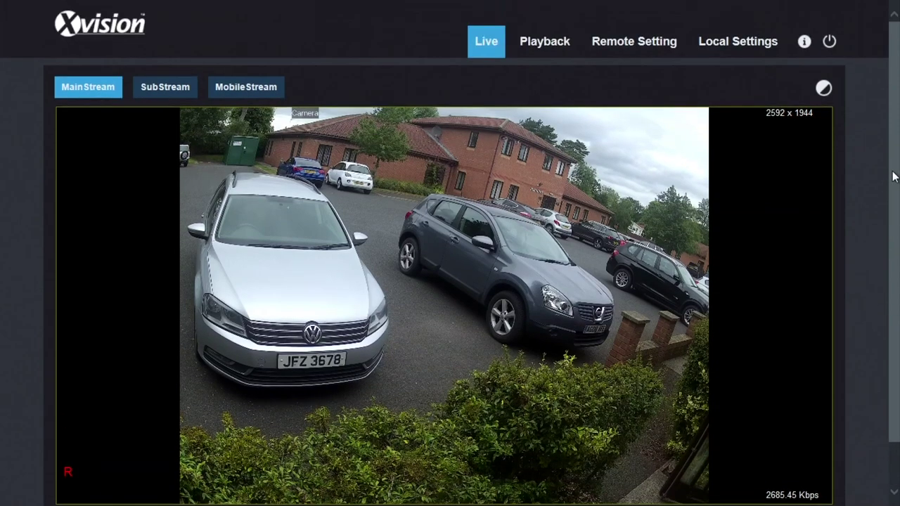
left_click(733, 56)
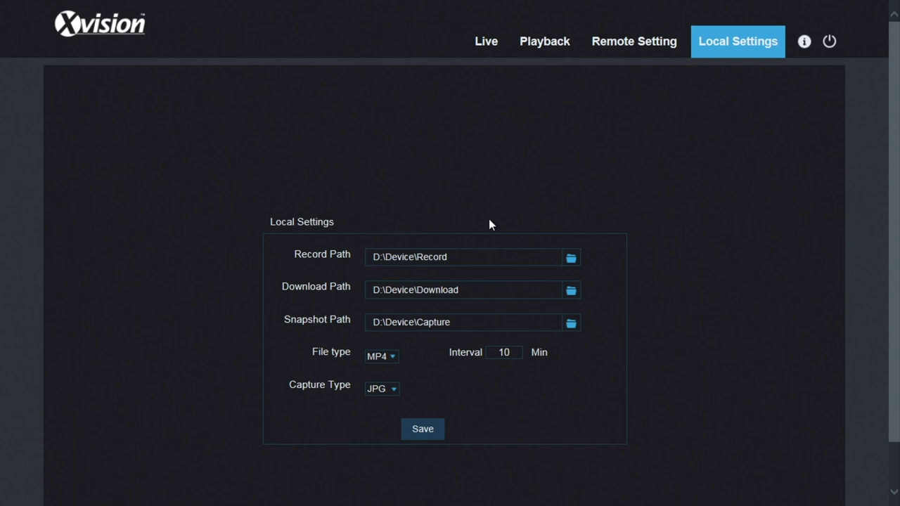
left_click(570, 257)
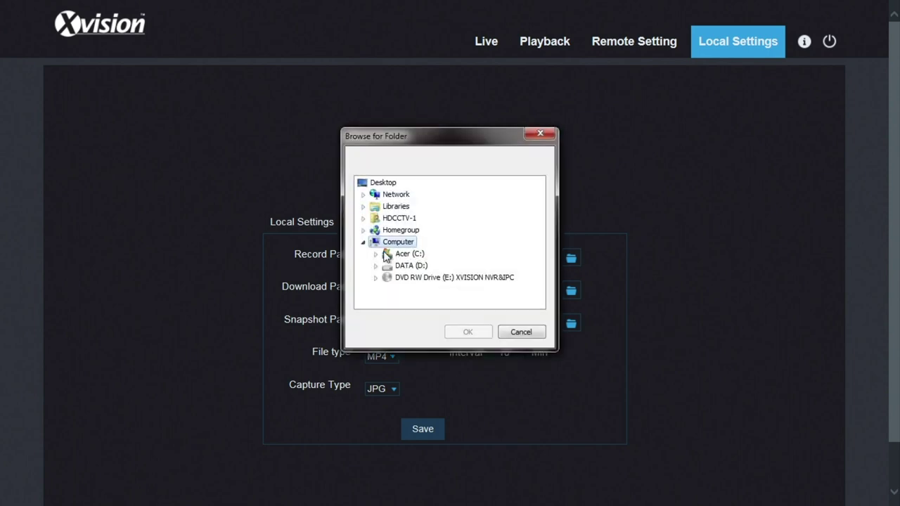
left_click(405, 265)
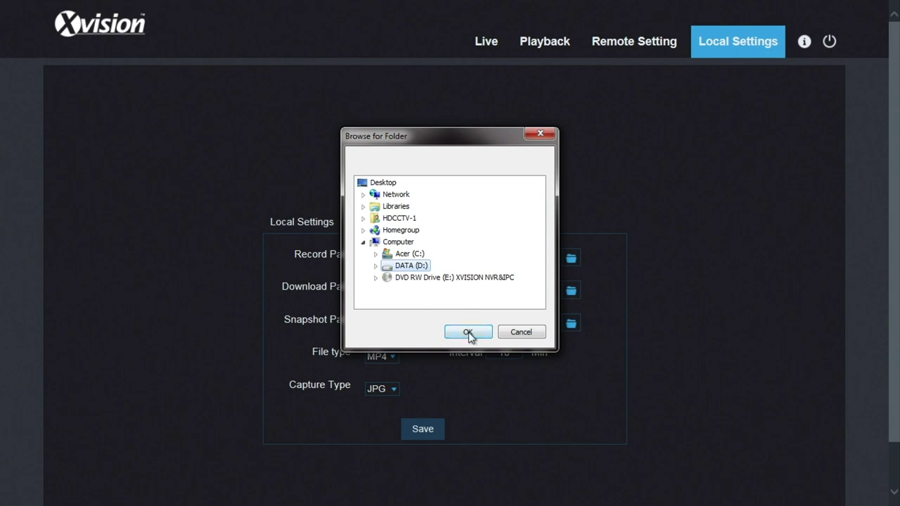
left_click(468, 332)
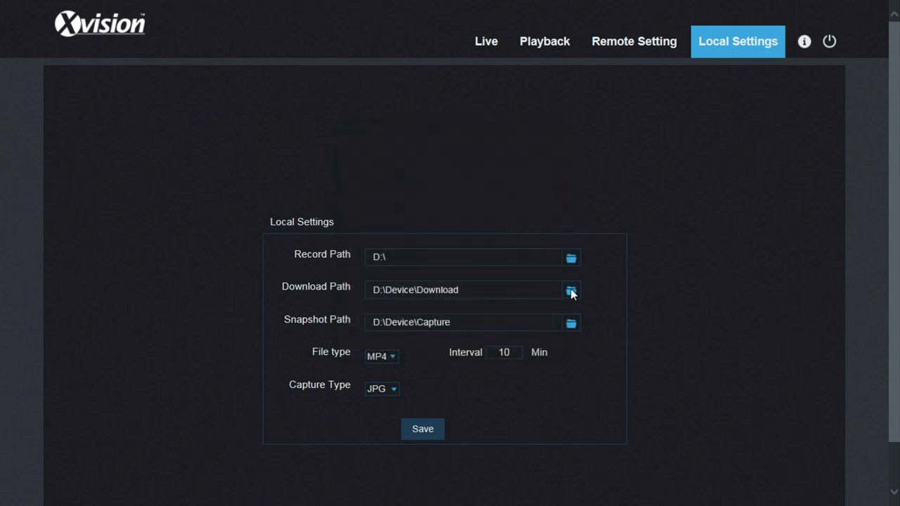
left_click(570, 291)
left_click(408, 265)
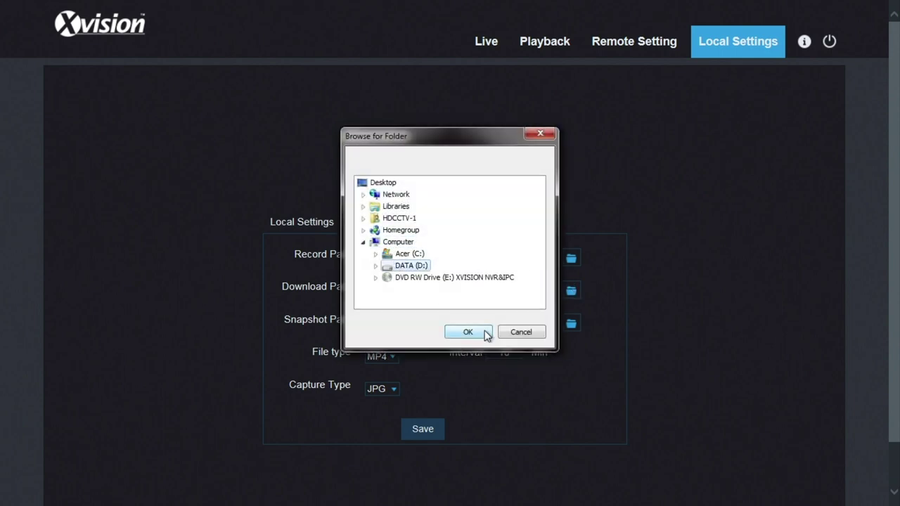
left_click(471, 331)
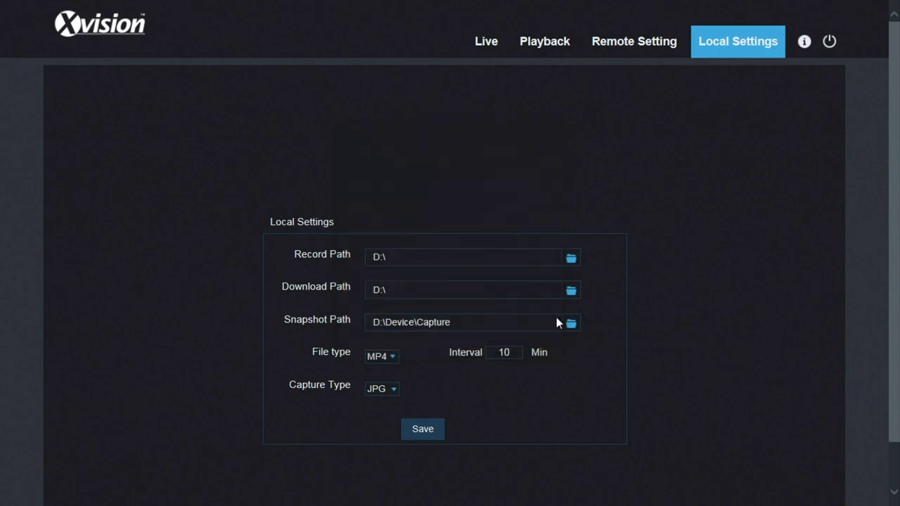
left_click(570, 324)
left_click(411, 266)
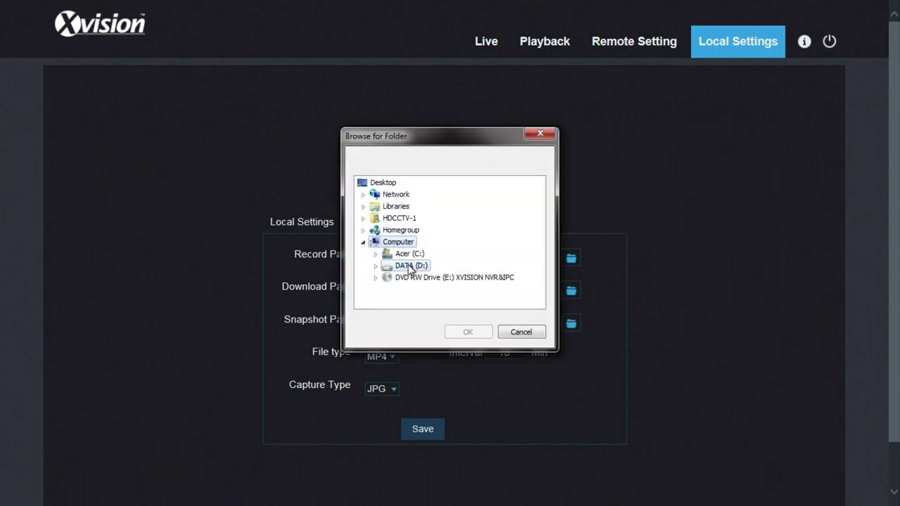
left_click(465, 334)
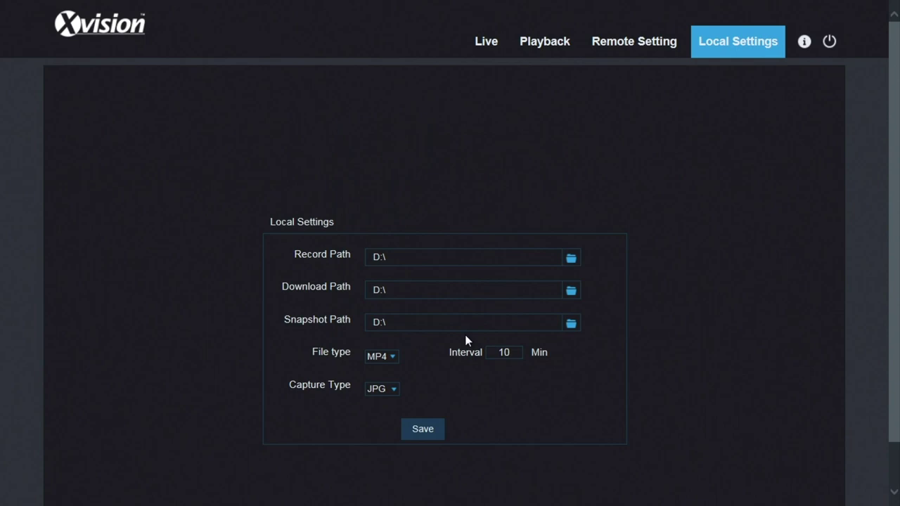
- Keep MP4 as the recording file type and JPG as the capture type, and save the local settings
left_click(393, 359)
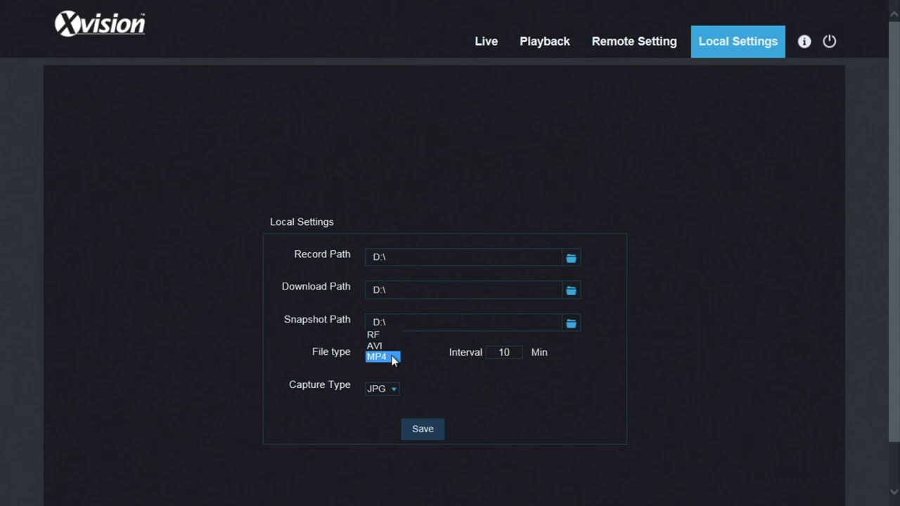
left_click(379, 339)
left_click(390, 356)
left_click(390, 382)
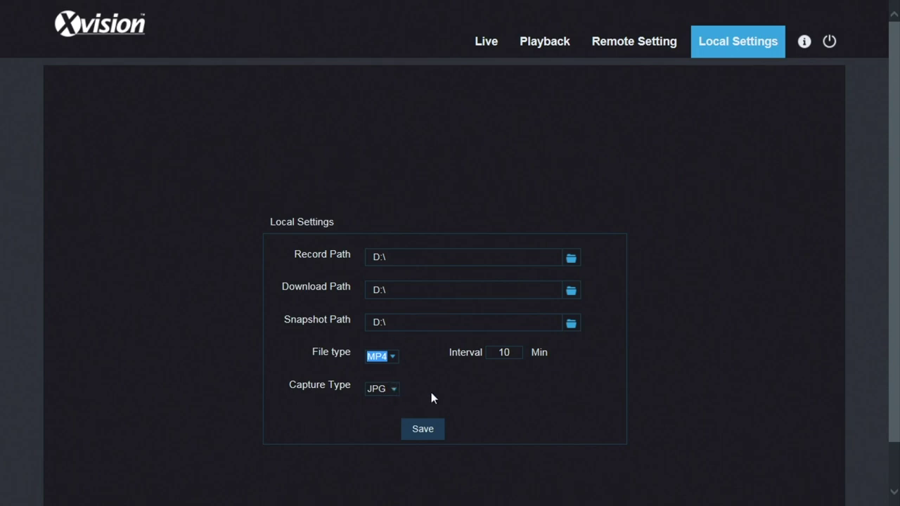
left_click(423, 432)
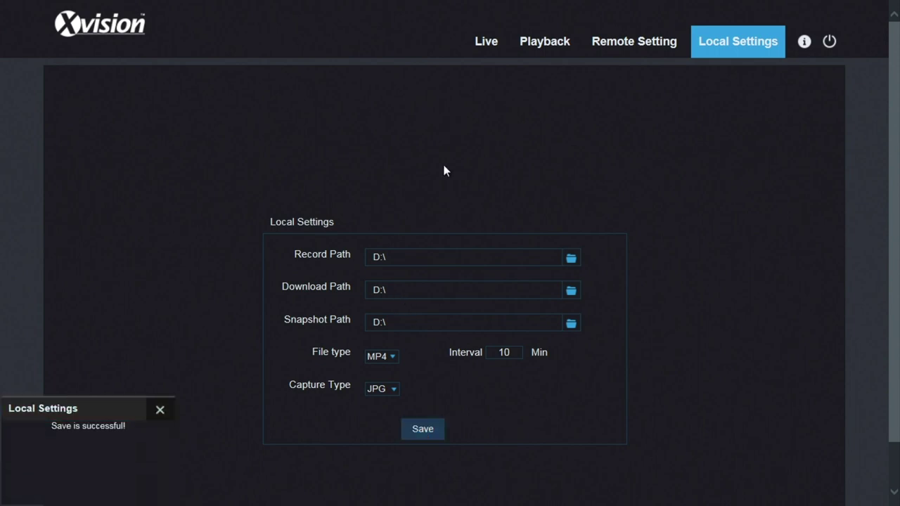
- Return to the live view and record a clip of about 10 seconds
left_click(485, 60)
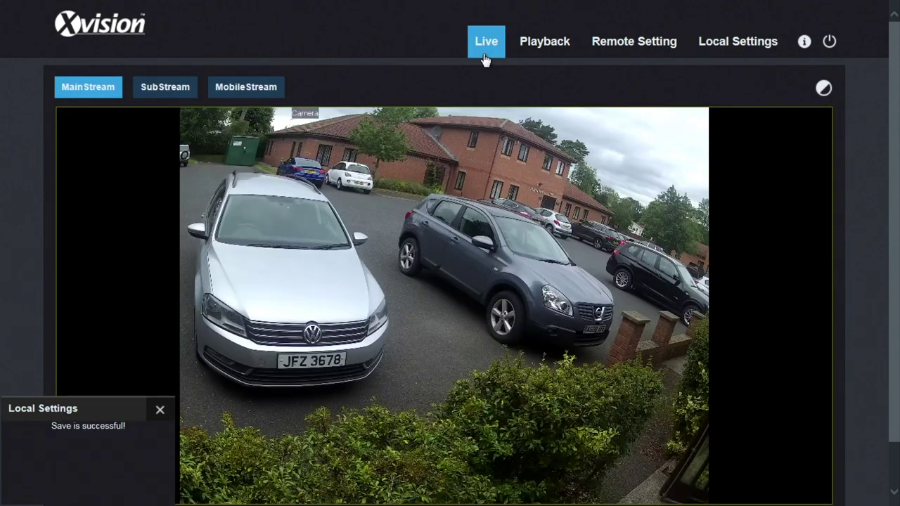
scroll(885, 133, "down", 2)
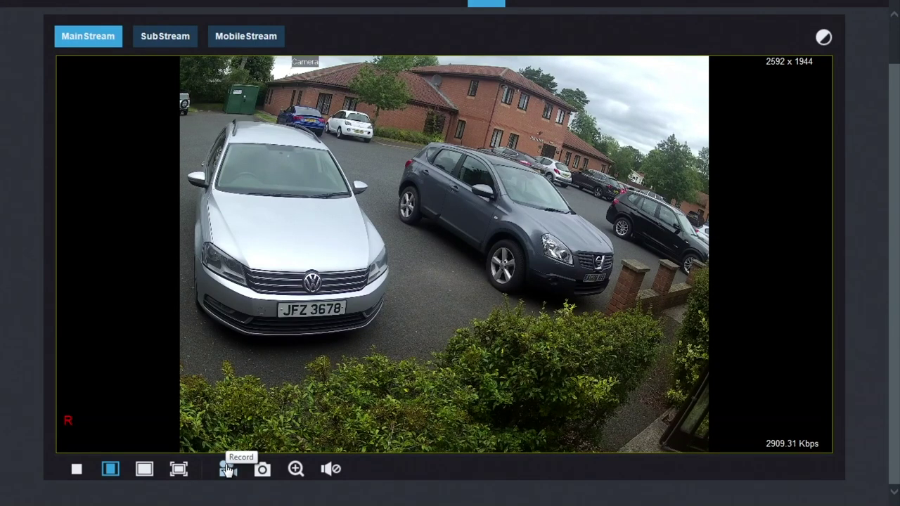
left_click(227, 470)
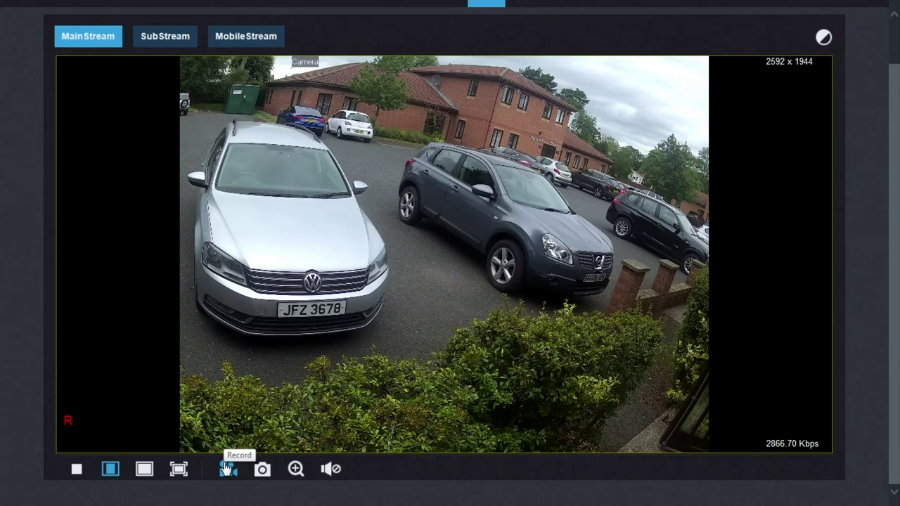
left_click(227, 468)
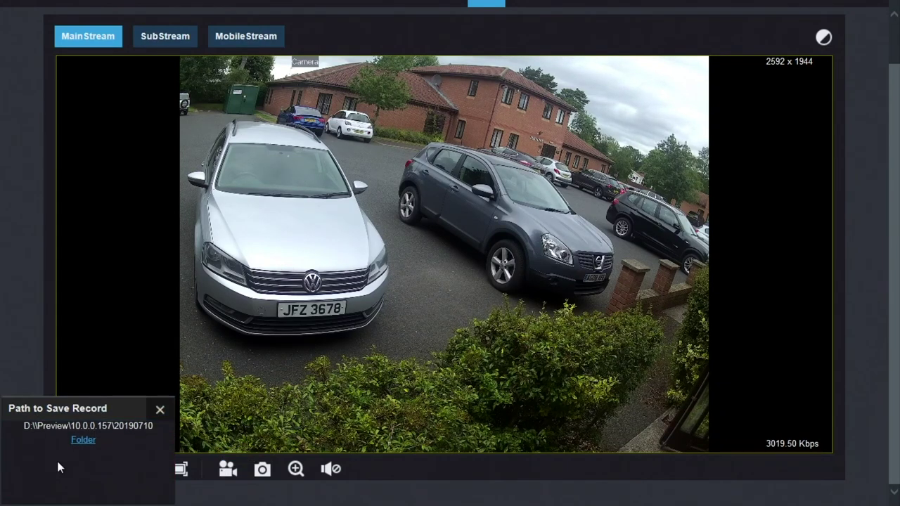
- Play the recorded clip from the date folder in its save location, and close the player and the folder
left_click(81, 443)
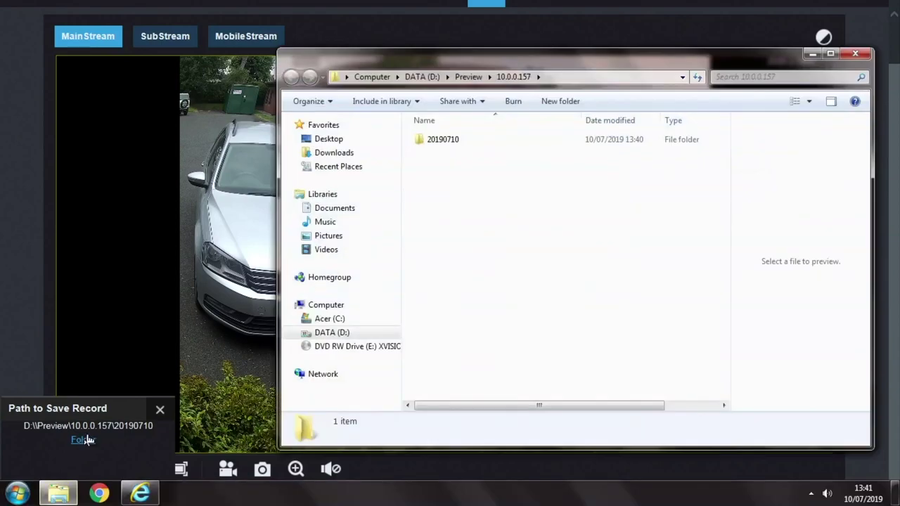
double_click(439, 141)
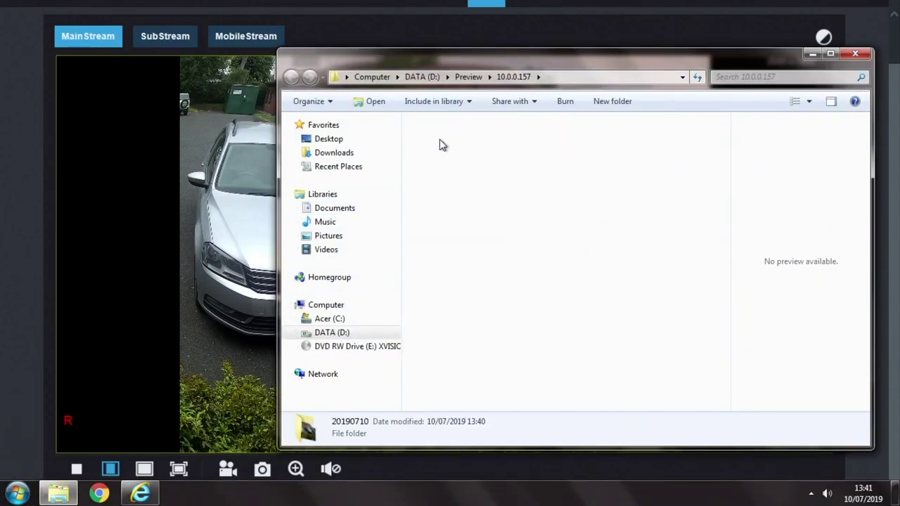
double_click(453, 143)
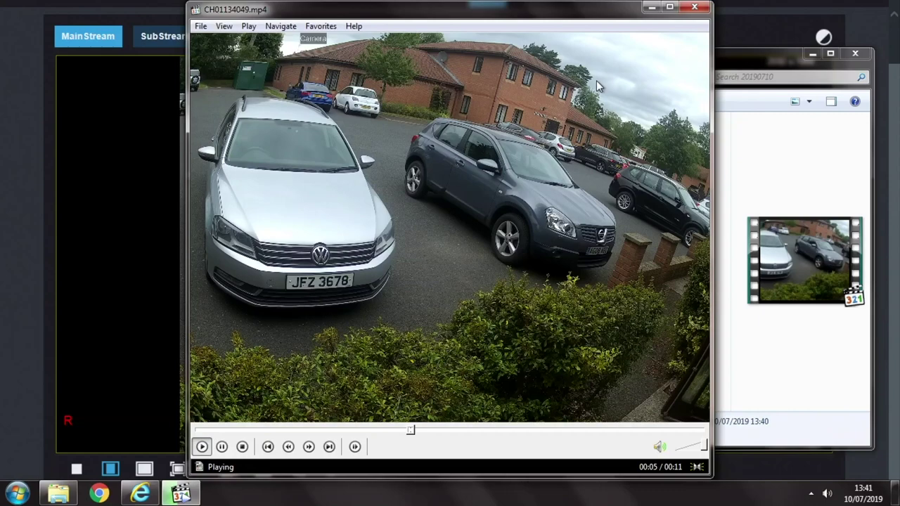
left_click(201, 26)
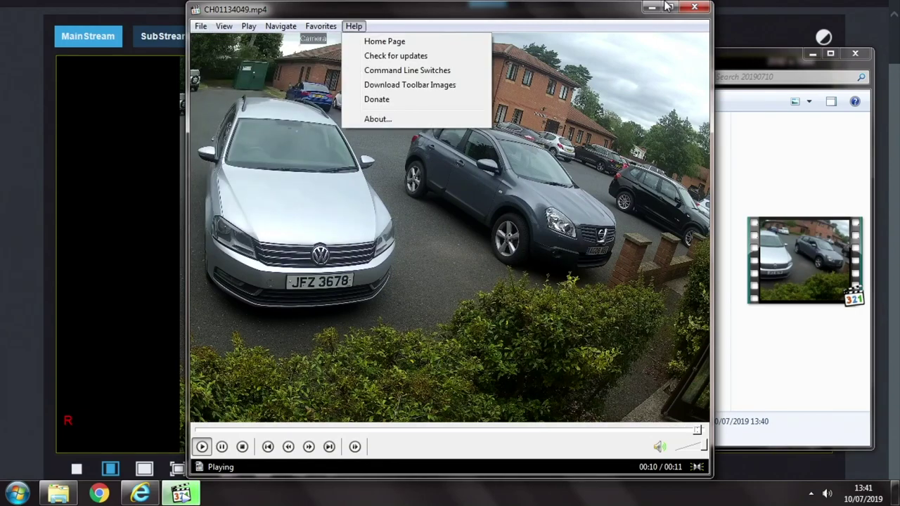
left_click(694, 9)
left_click(694, 8)
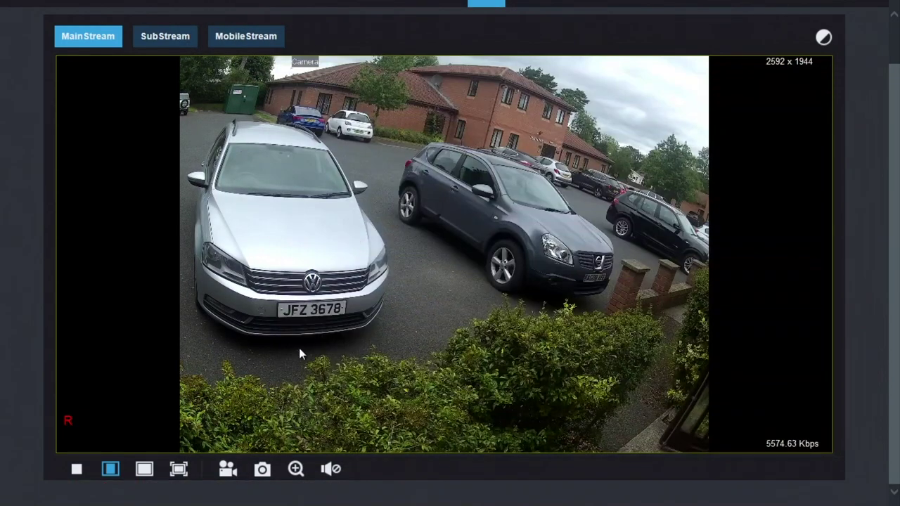
- Take two snapshots of the live image and open the folder where they are saved
left_click(262, 469)
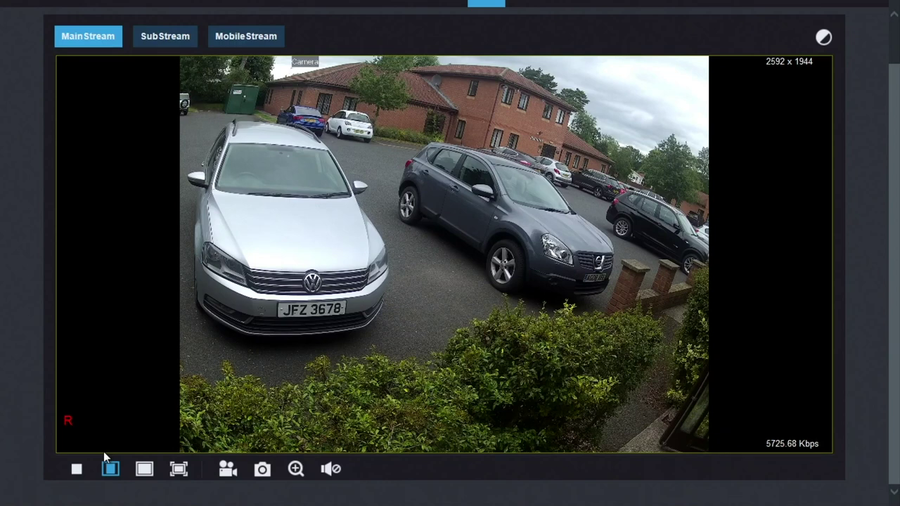
left_click(262, 470)
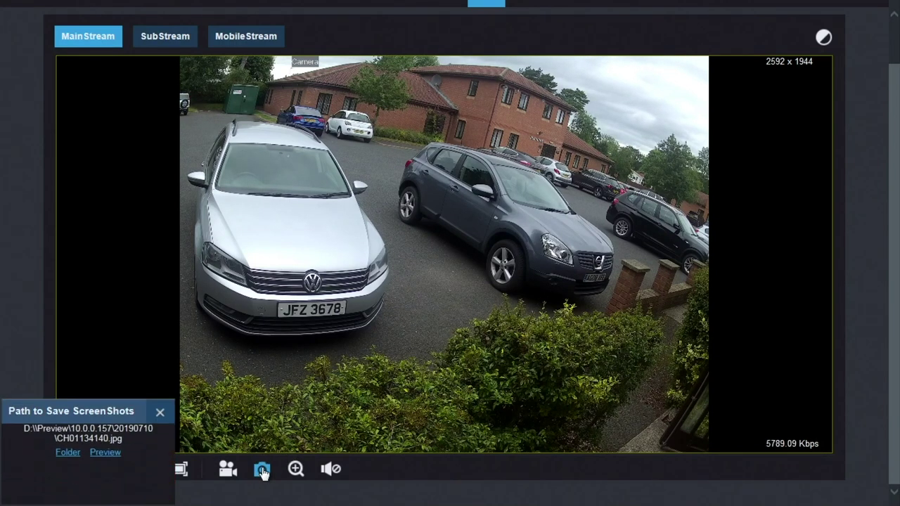
left_click(67, 451)
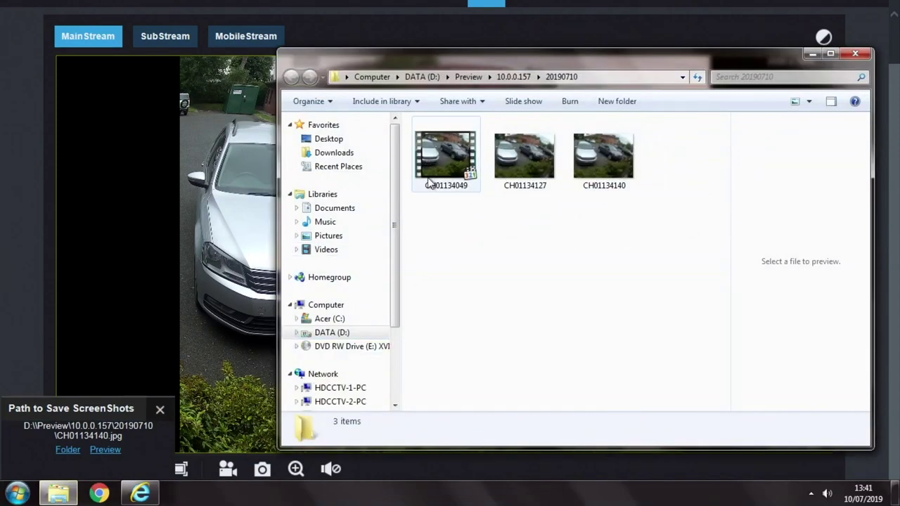
- View the recorded clip and the newest snapshot from the folder, and close both viewers and the folder
double_click(447, 152)
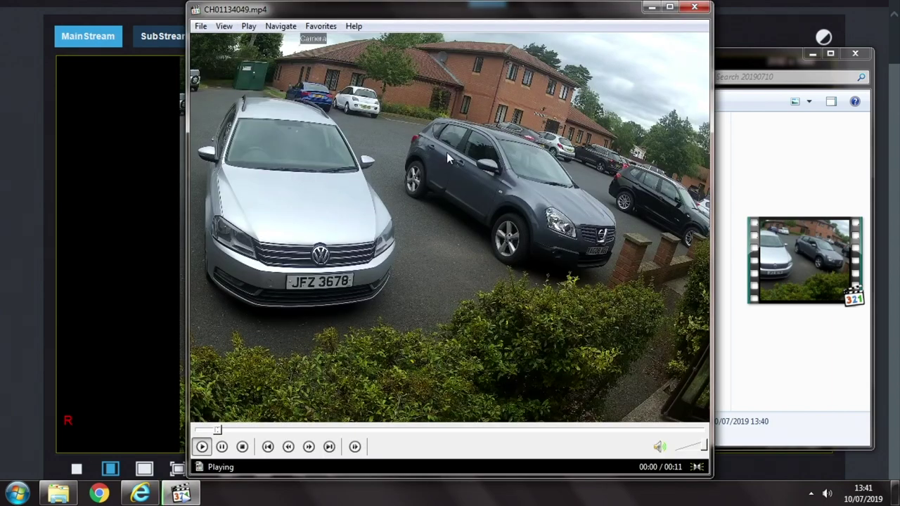
left_click(693, 6)
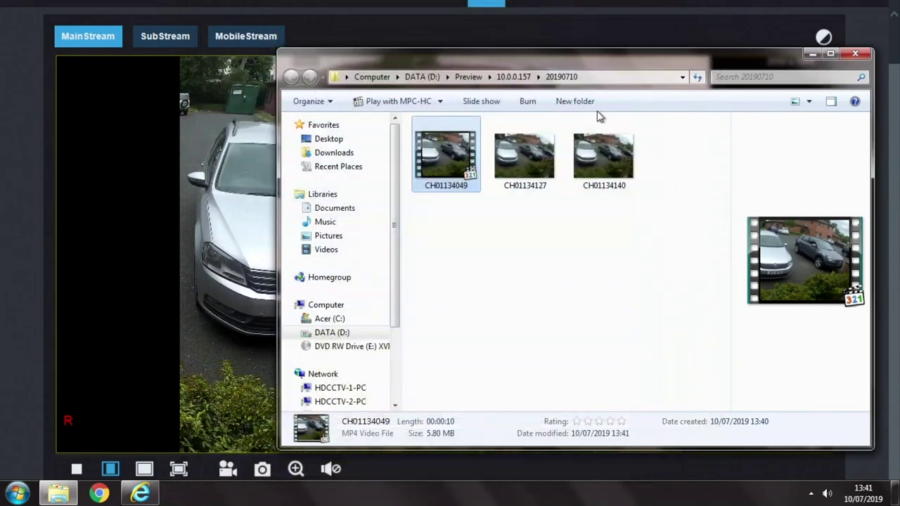
double_click(592, 156)
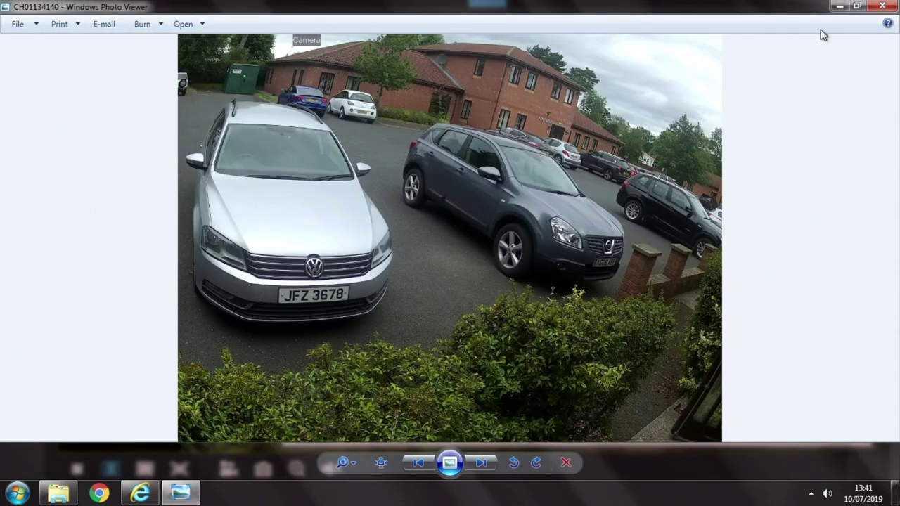
left_click(888, 9)
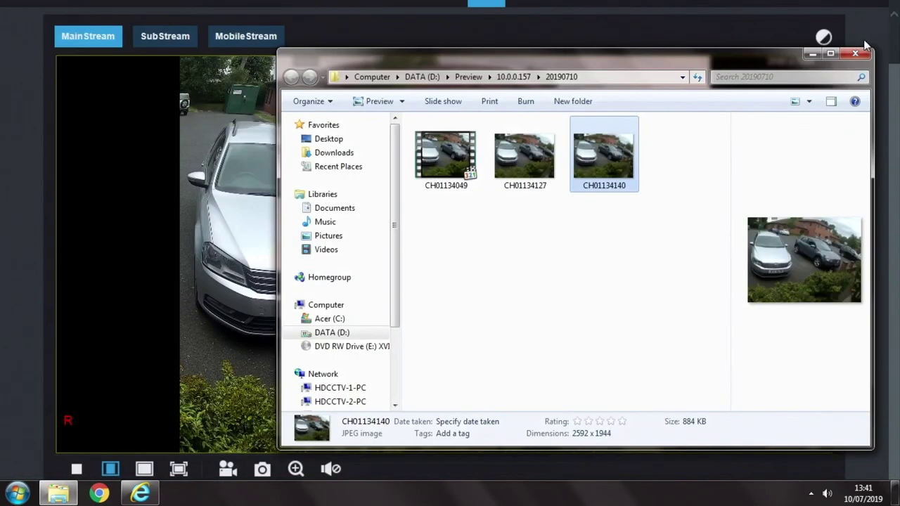
left_click(856, 53)
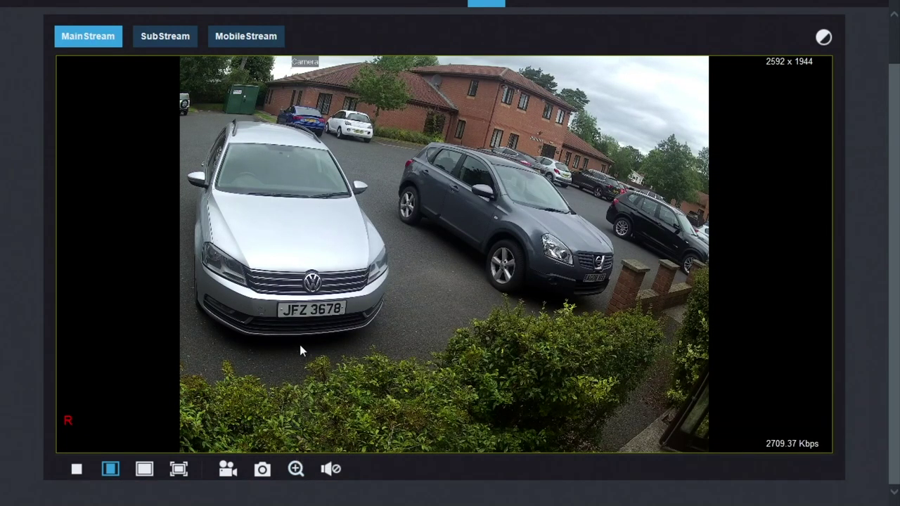
- Digitally zoom the live image in on the grey car and its number plate, and restore the full view
left_click(295, 468)
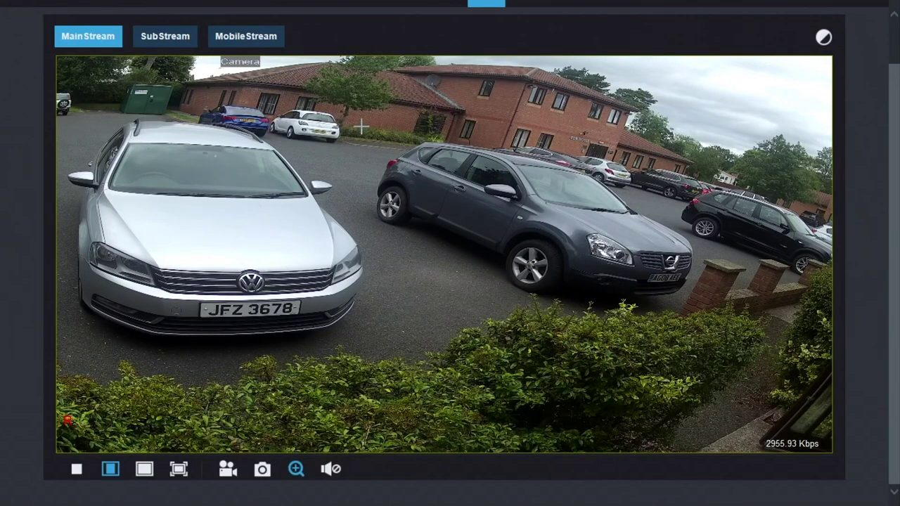
left_click_drag(368, 120, 695, 301)
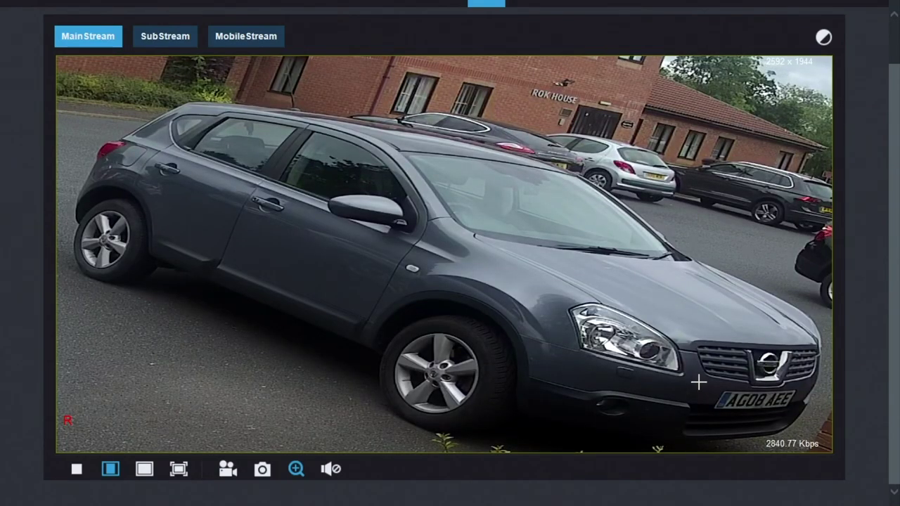
left_click_drag(690, 362, 815, 437)
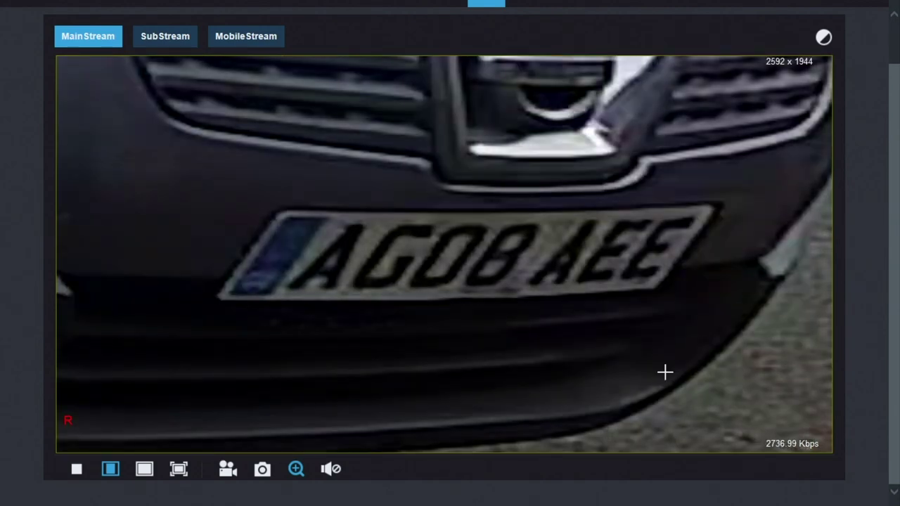
scroll(664, 372, "down", 3)
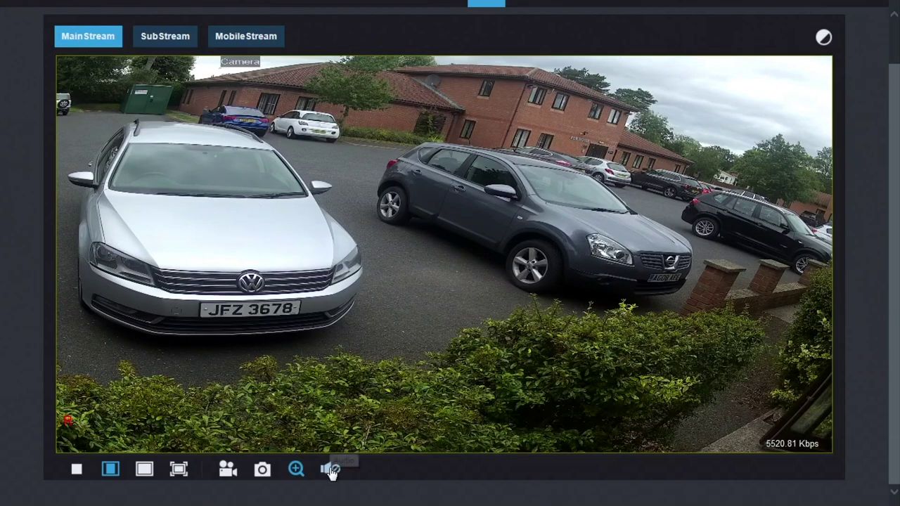
- Turn on the audio of the live view and adjust its volume
mouse_move(331, 475)
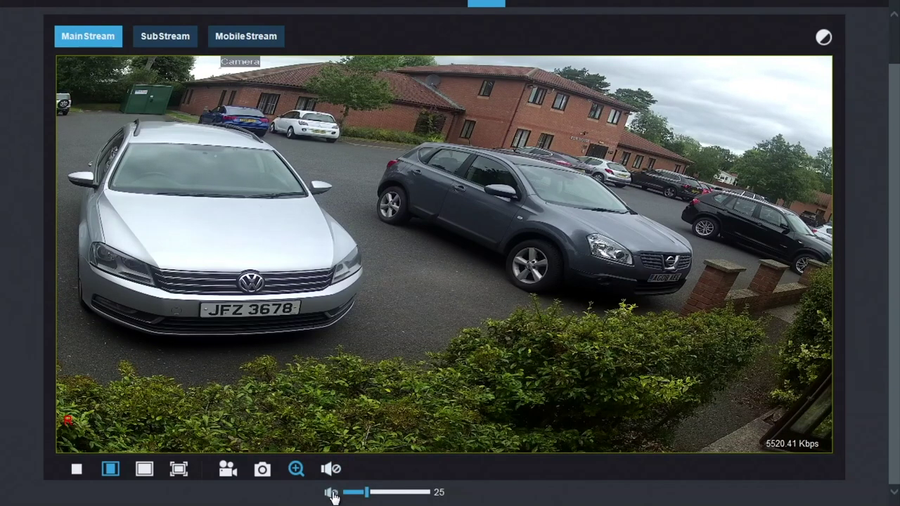
left_click(368, 492)
mouse_move(388, 494)
left_mouse_down()
mouse_move(429, 493)
mouse_move(388, 494)
left_mouse_up()
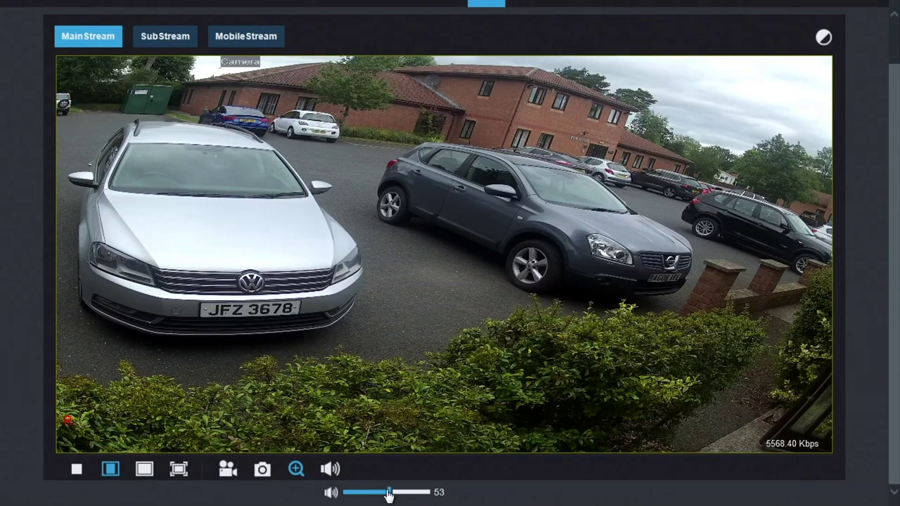
left_click_drag(388, 495, 377, 493)
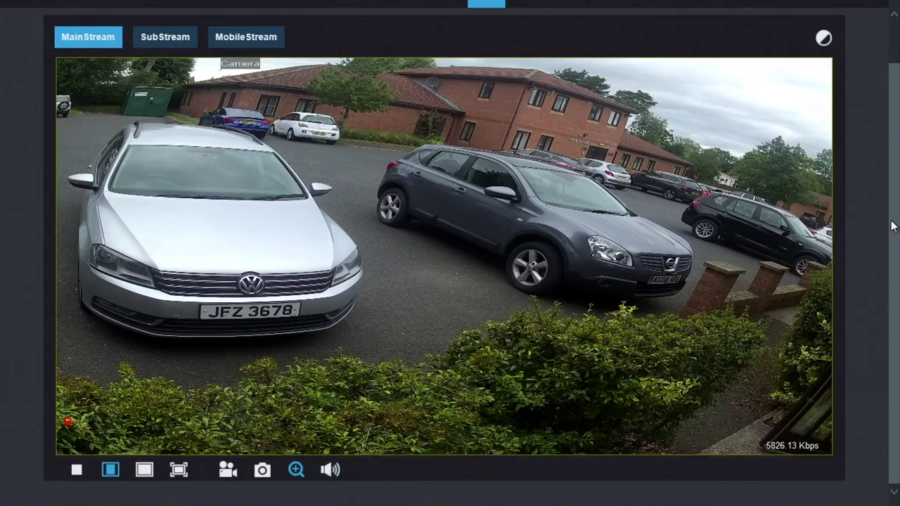
- Review the local settings and the remote display settings of the camera
scroll(885, 221, "up", 1)
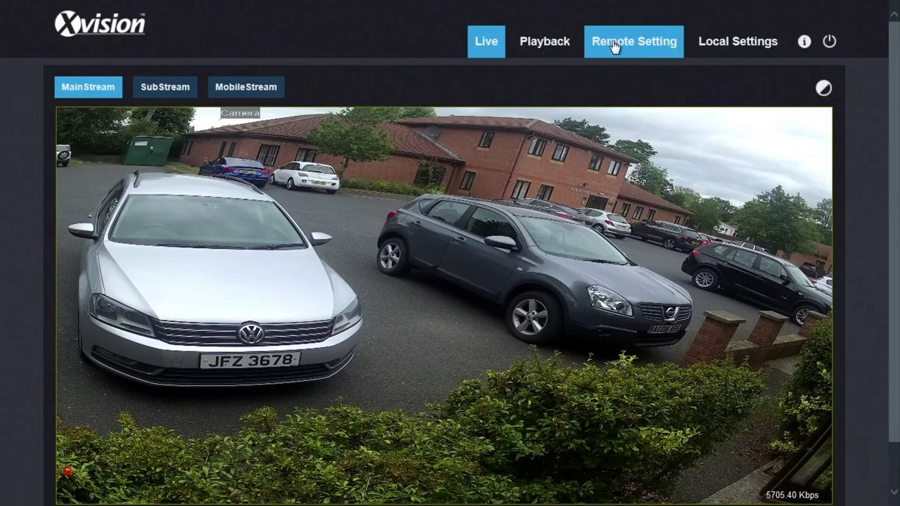
left_click(704, 54)
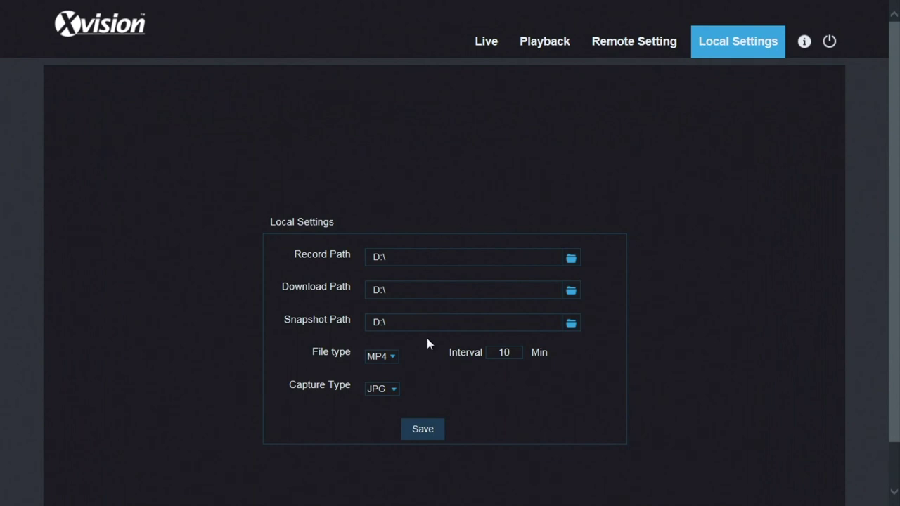
left_click(621, 43)
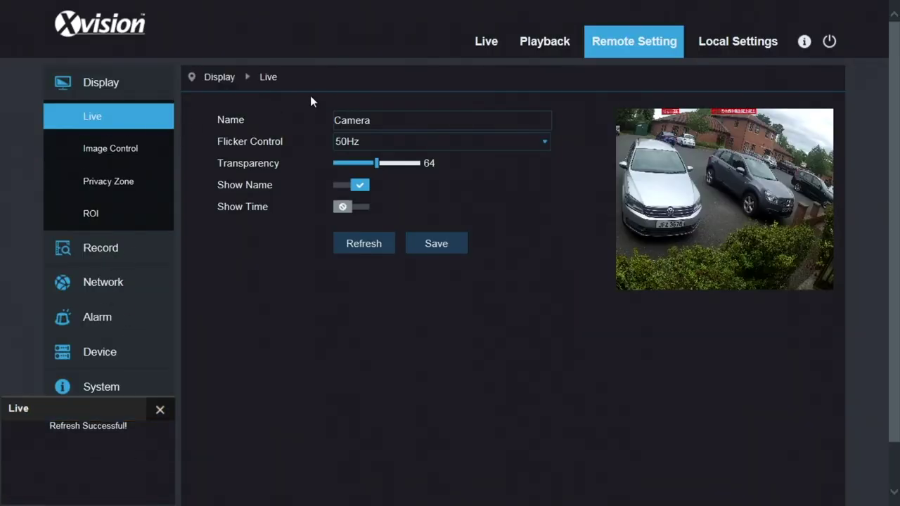
- Open the playback page, review the recording types, and search 10 July 2019 for recordings of all types
left_click(526, 49)
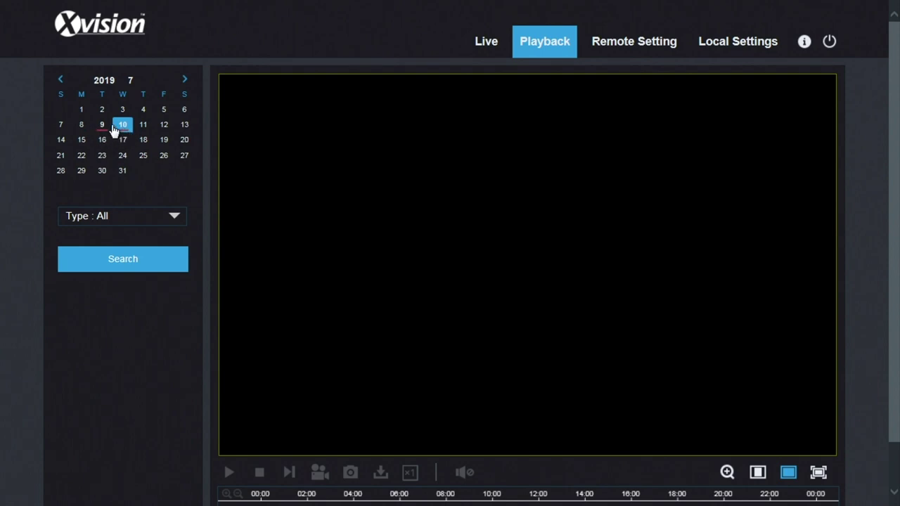
left_click(174, 217)
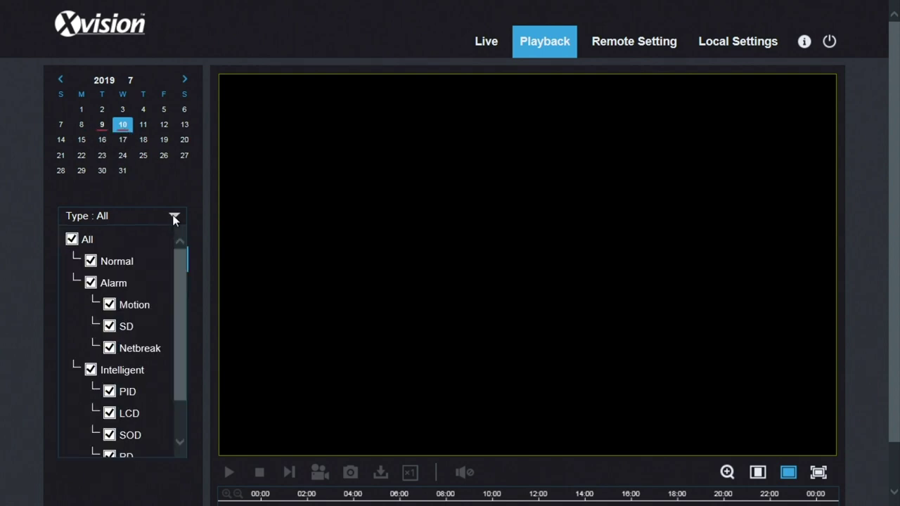
left_click_drag(178, 259, 183, 309)
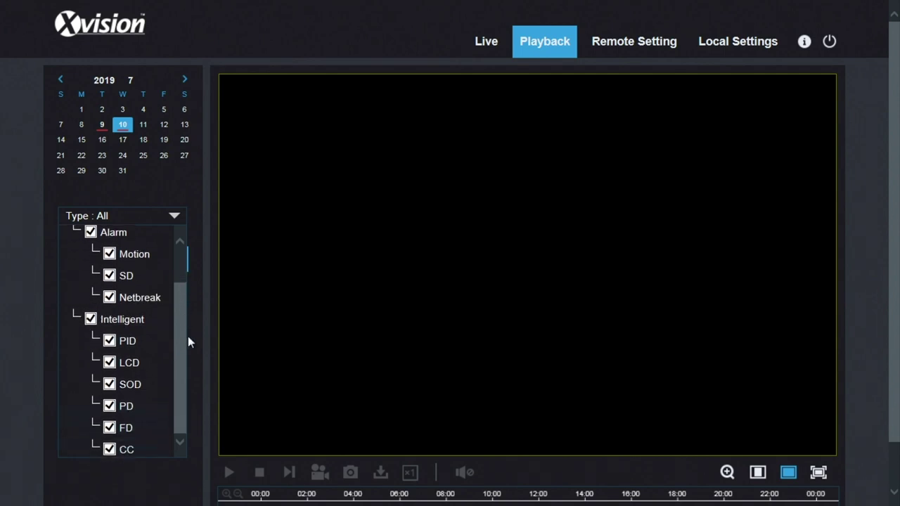
scroll(183, 285, "up", 3)
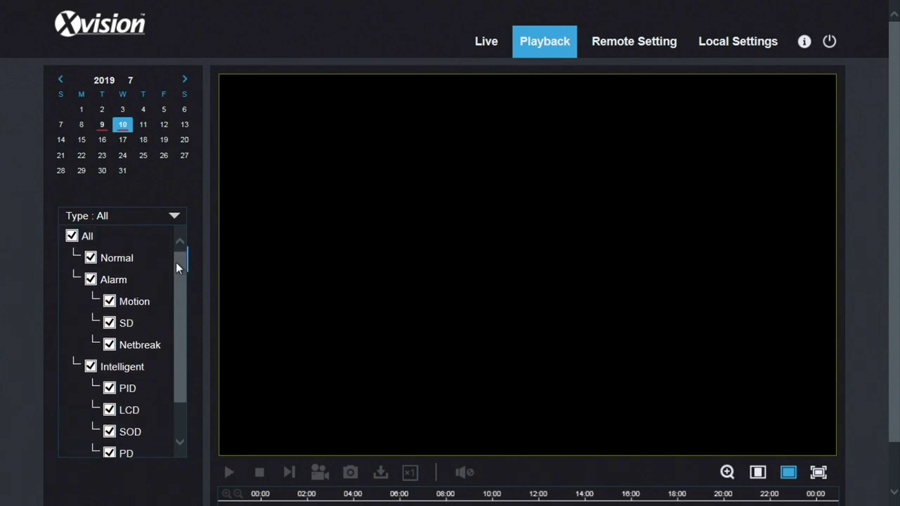
left_click(174, 218)
left_click(137, 260)
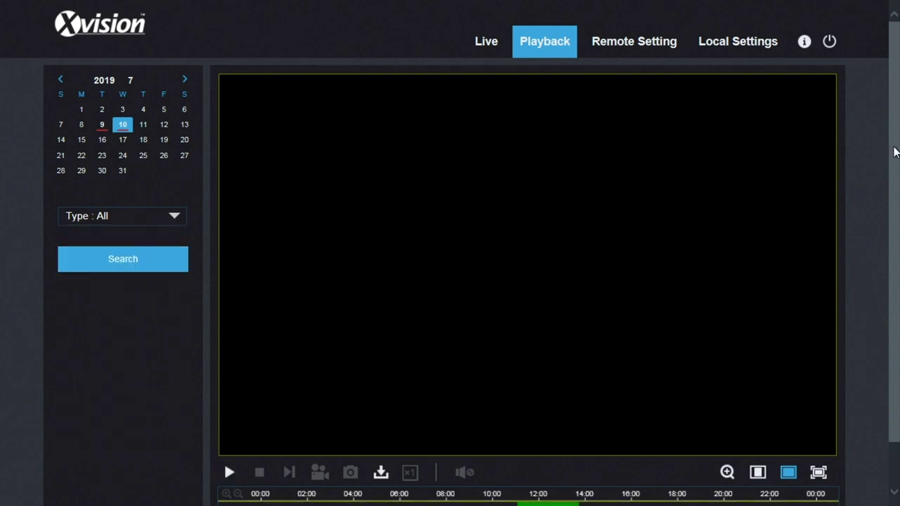
- Play the recording found and jump through the timeline between about 11:30 and 13:15, ending at about 12:16
left_click_drag(894, 151, 898, 226)
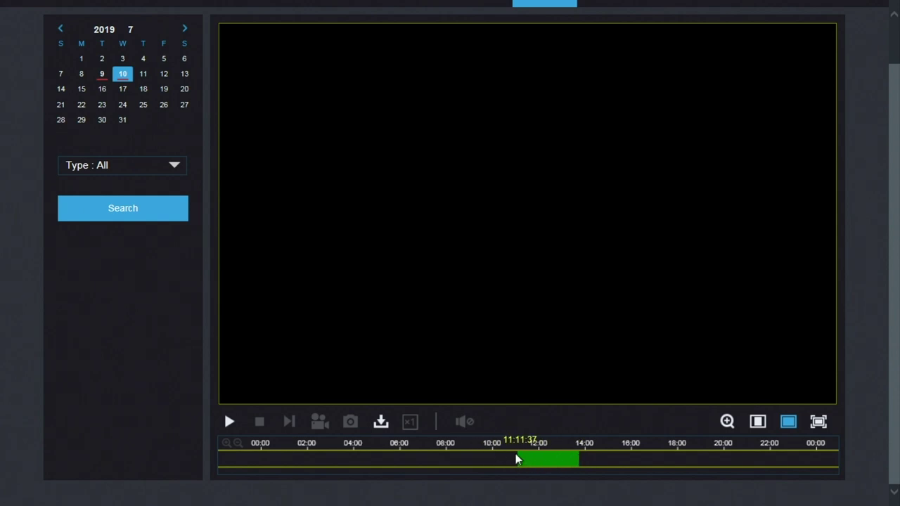
left_click(228, 422)
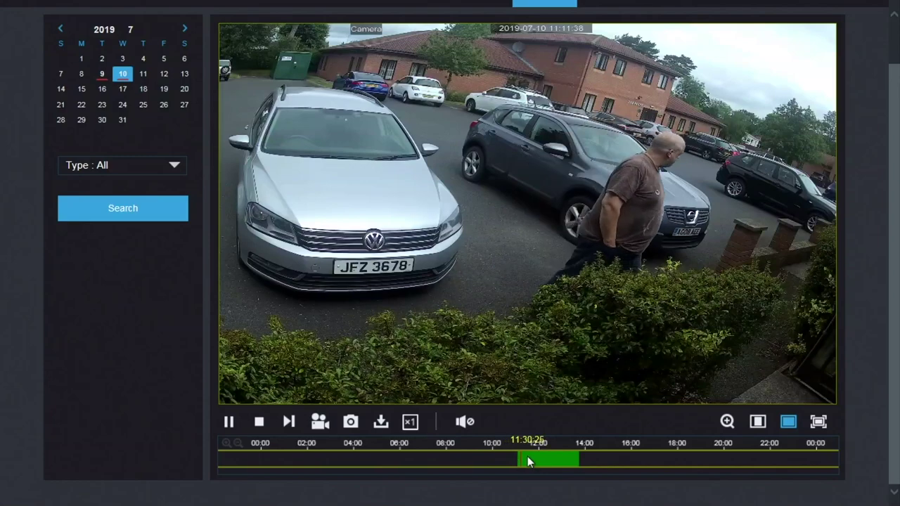
left_click(527, 456)
left_click(538, 456)
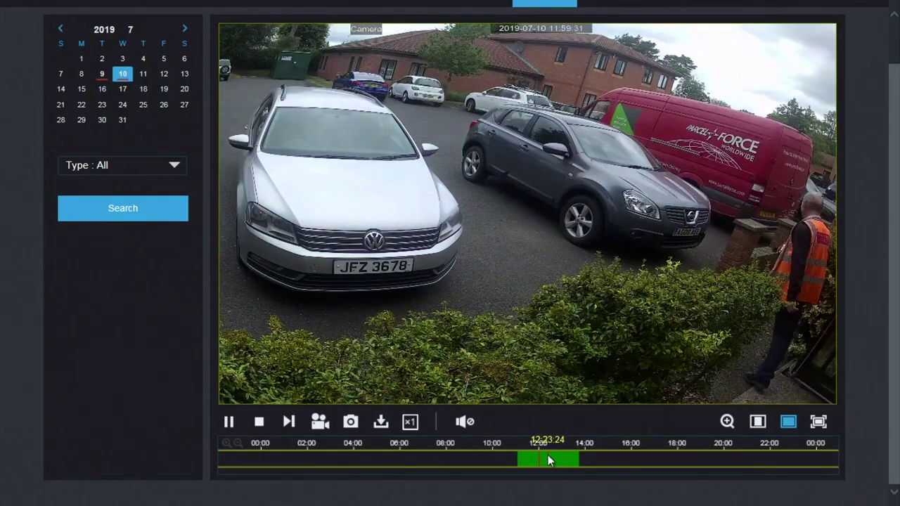
left_click(547, 457)
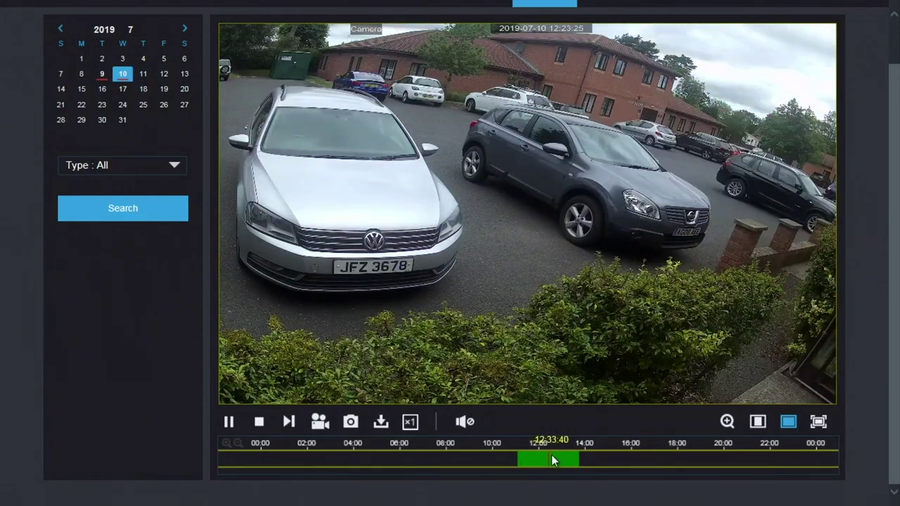
left_click(551, 456)
left_click(559, 458)
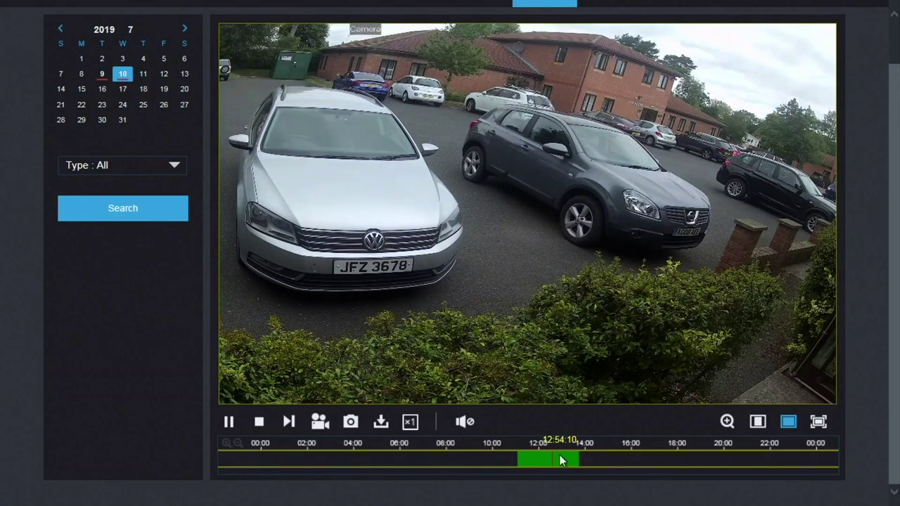
left_click(565, 454)
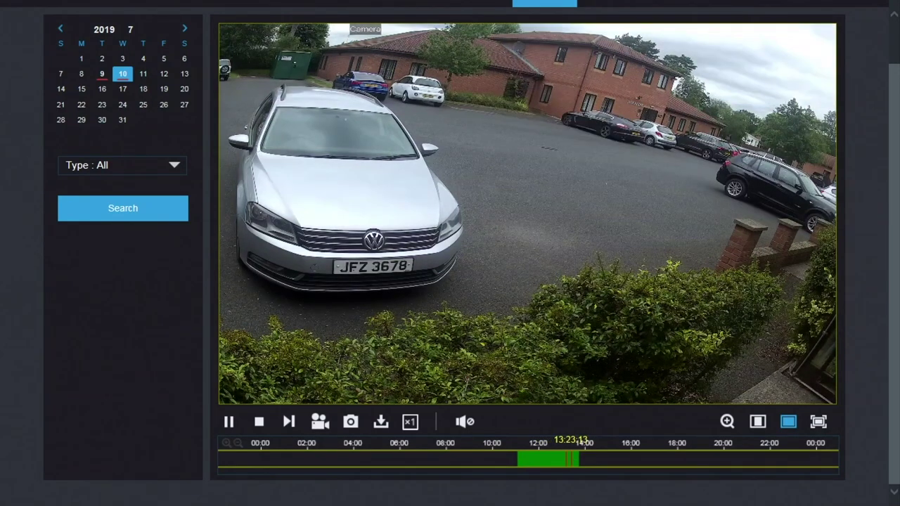
left_click(545, 457)
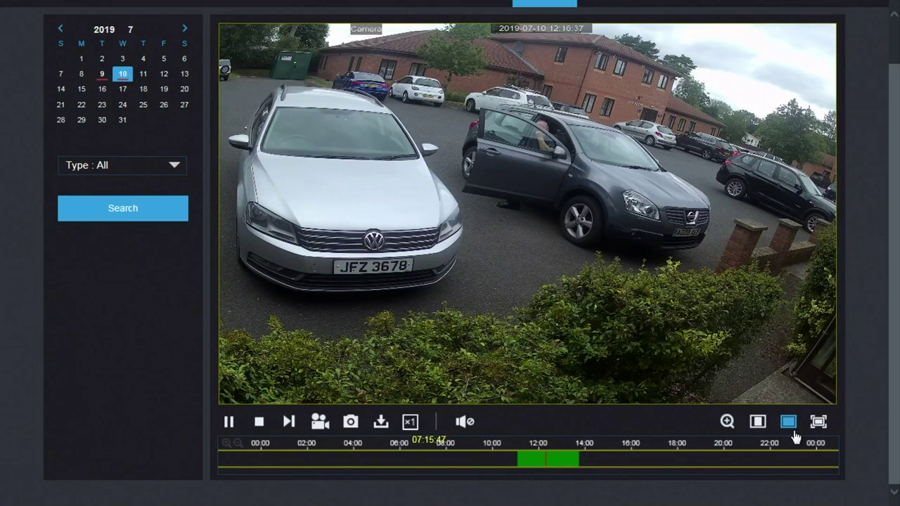
- Enlarge the timeline scale to 15-minute intervals, jump to about 11:26, and restore the full-day scale
left_click(226, 445)
left_click(227, 446)
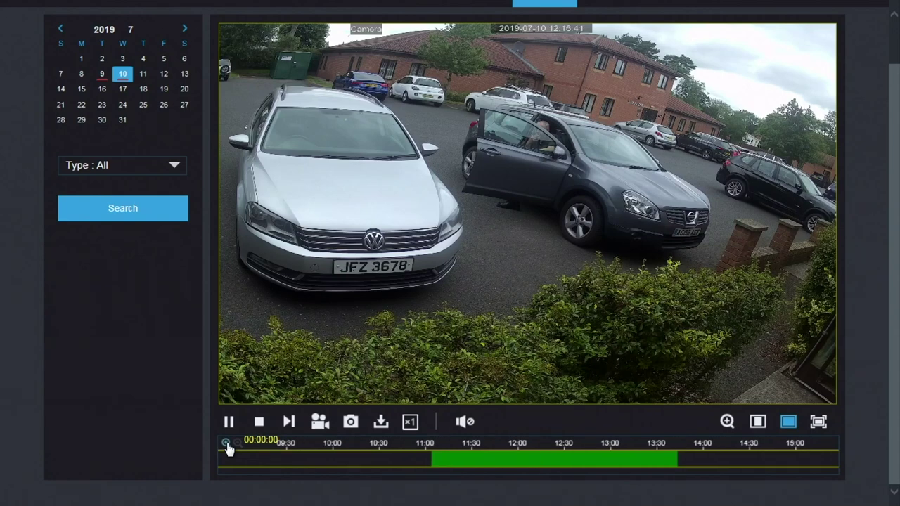
left_click(226, 445)
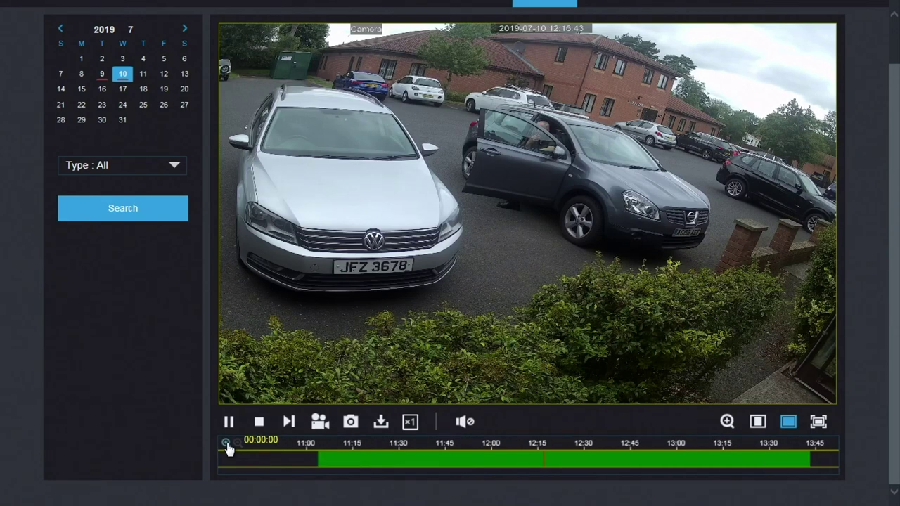
left_click(388, 456)
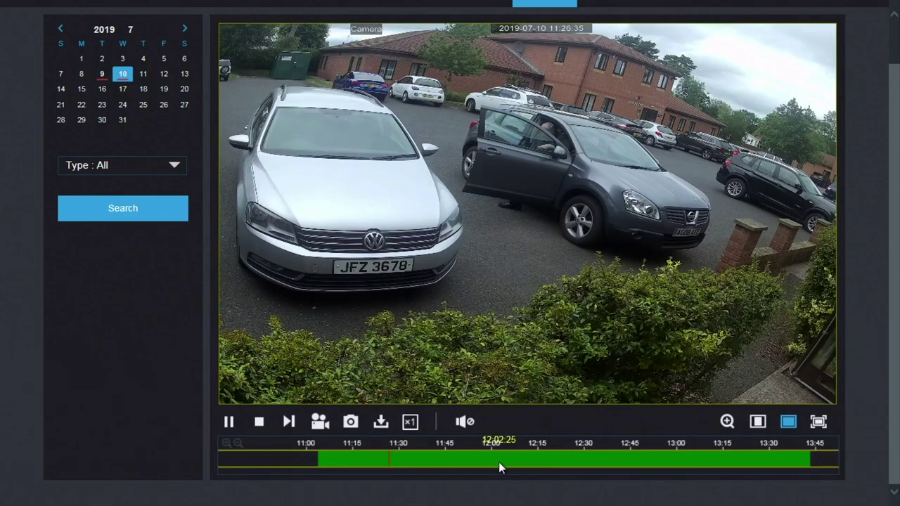
left_click(238, 444)
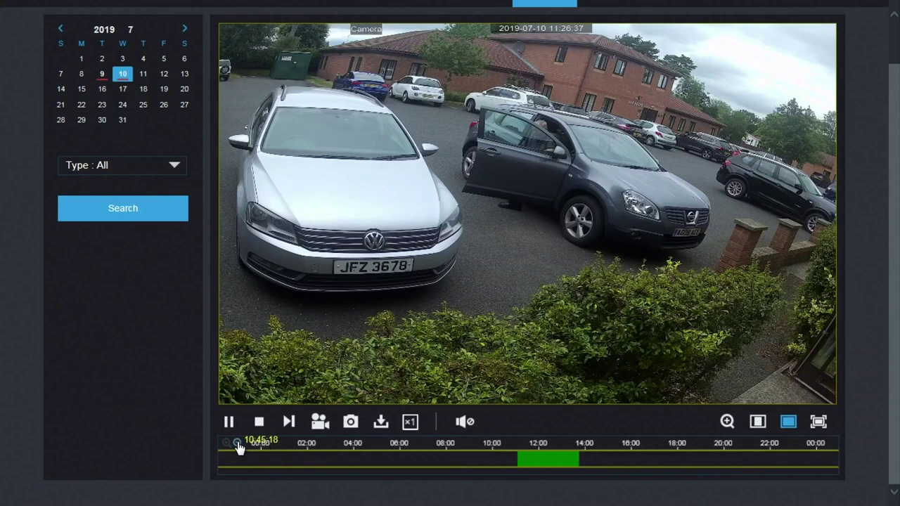
- Switch to frame-by-frame playback, and try selecting the 11:19:02 to 11:27:24 recording in the download list before clearing it and closing the list
left_click(286, 424)
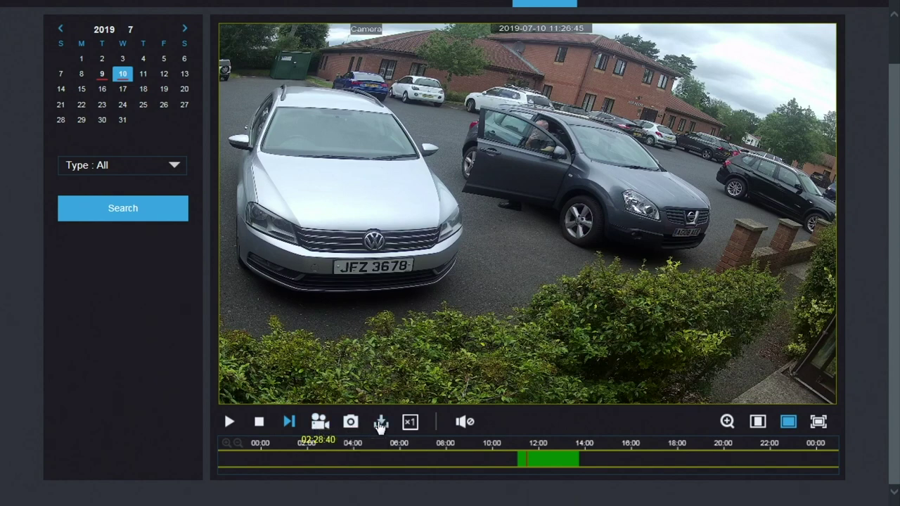
left_click(380, 421)
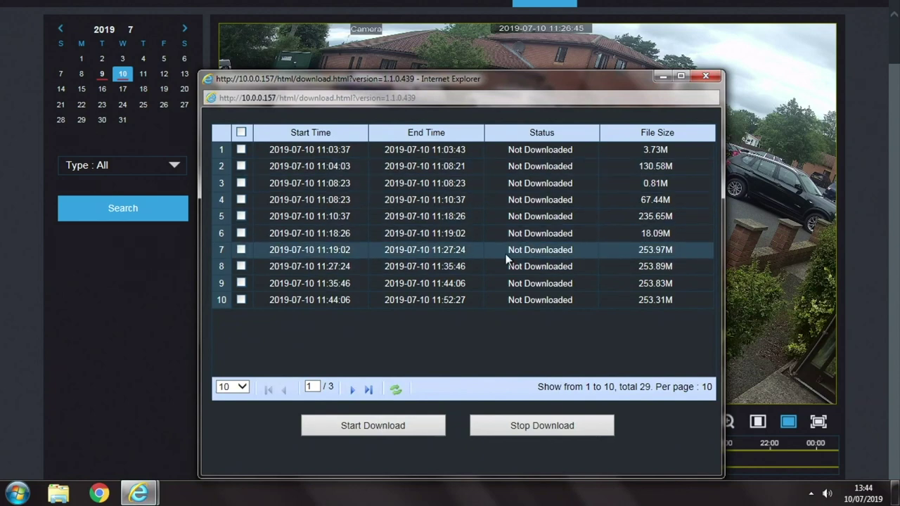
left_click(241, 250)
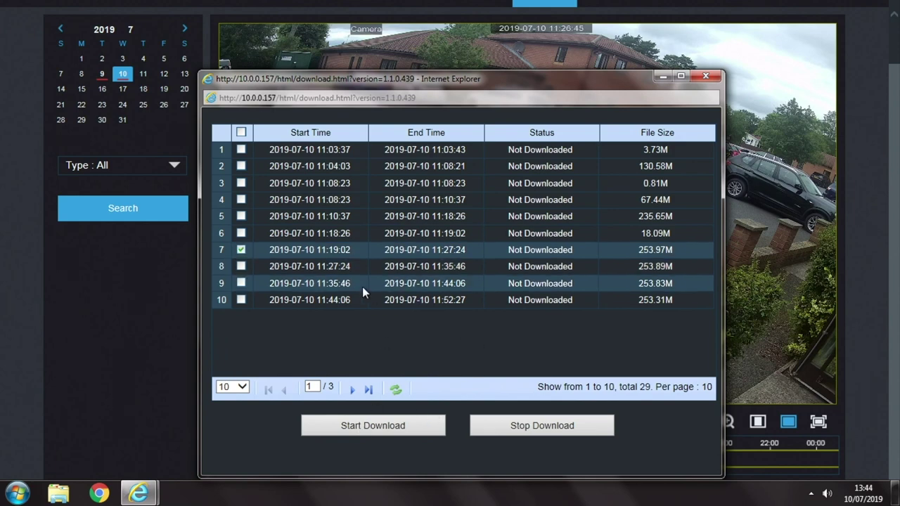
left_click(241, 251)
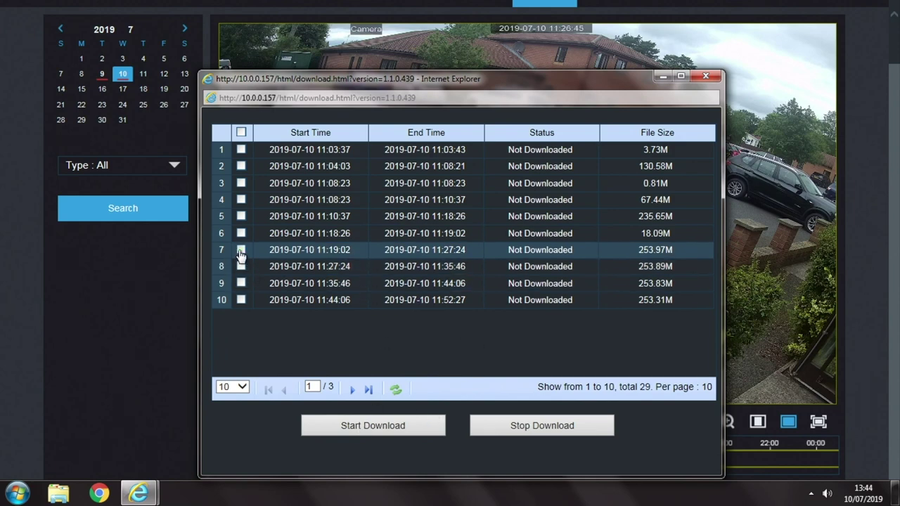
left_click(706, 76)
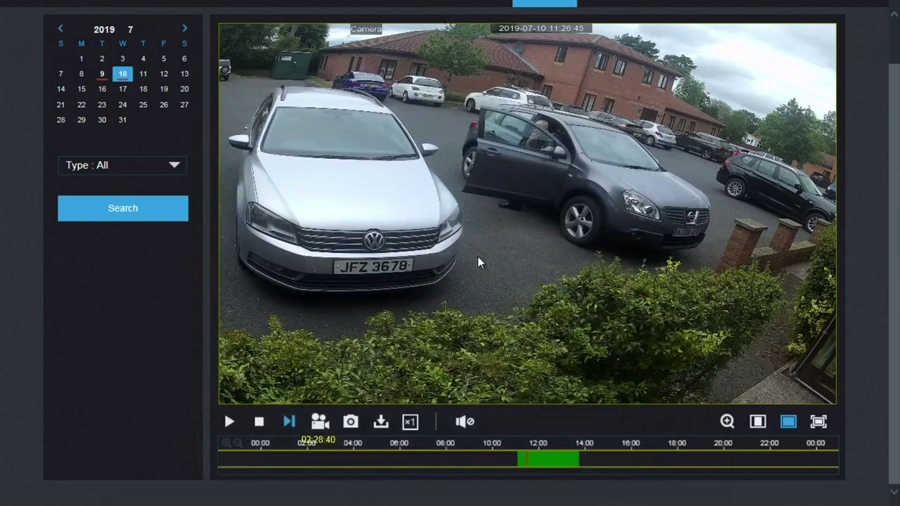
- Check the playback speed options, and digitally zoom in on the grey car's open door in the paused recording
left_click(410, 424)
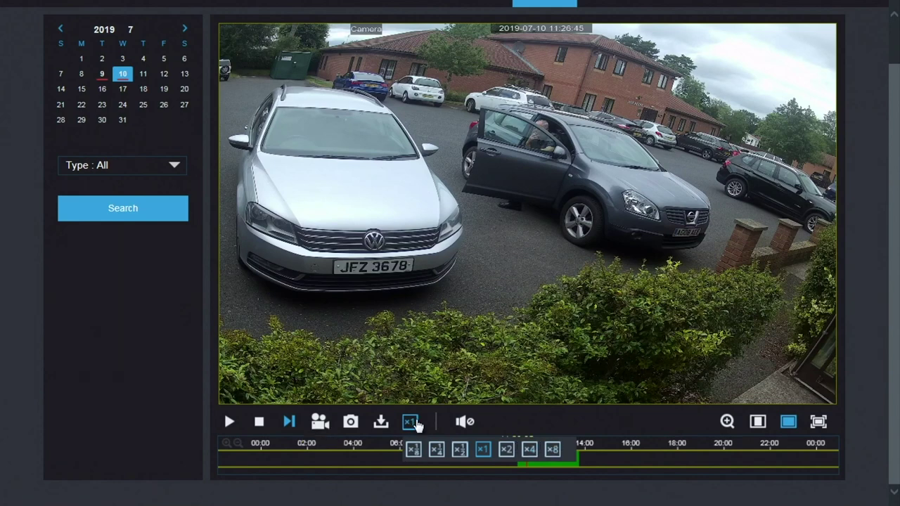
left_click(410, 422)
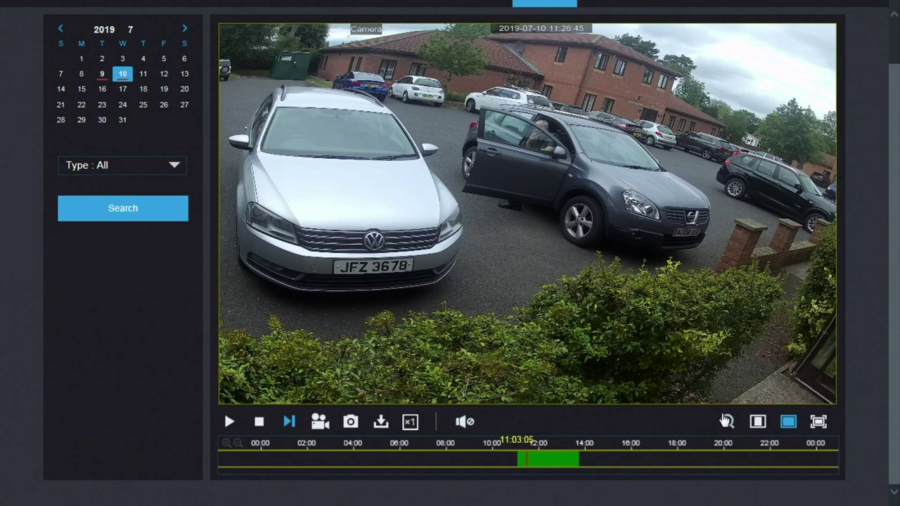
left_click(727, 421)
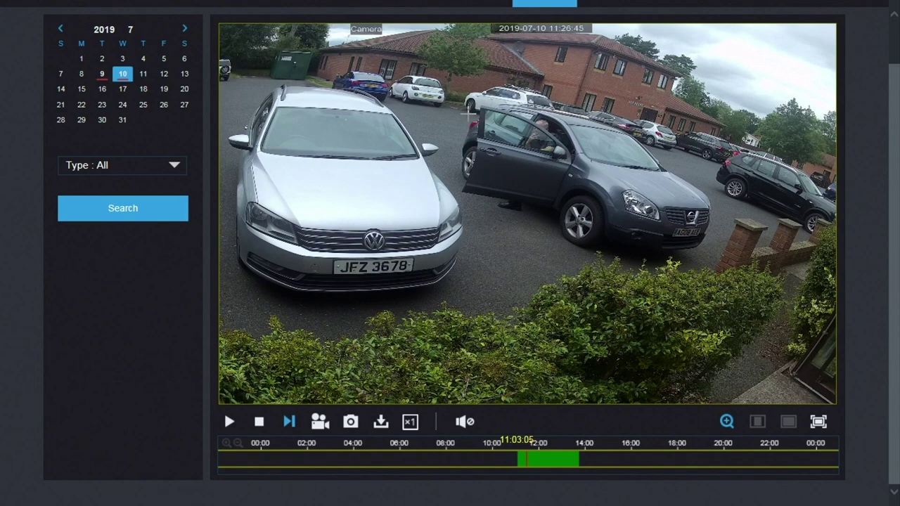
left_click_drag(458, 100, 589, 176)
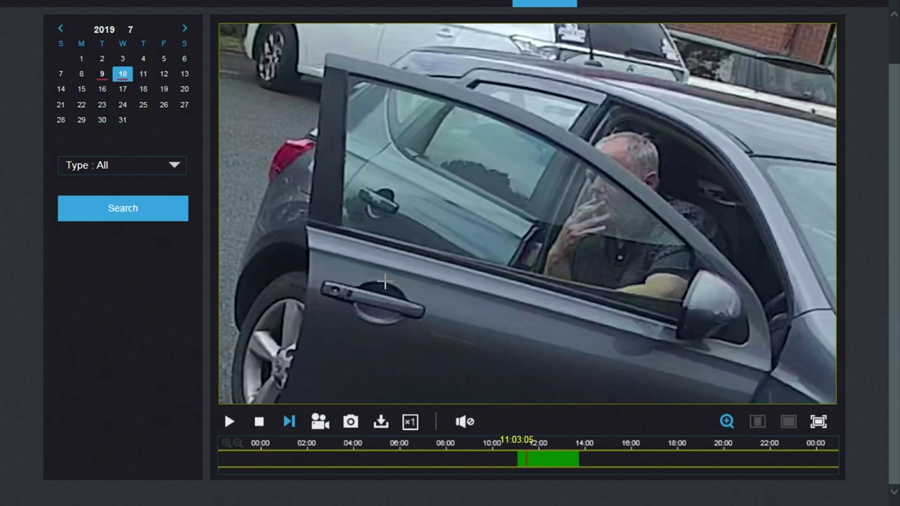
- Resume playback of the paused recording and reset the digital zoom to the full camera picture
left_click(236, 426)
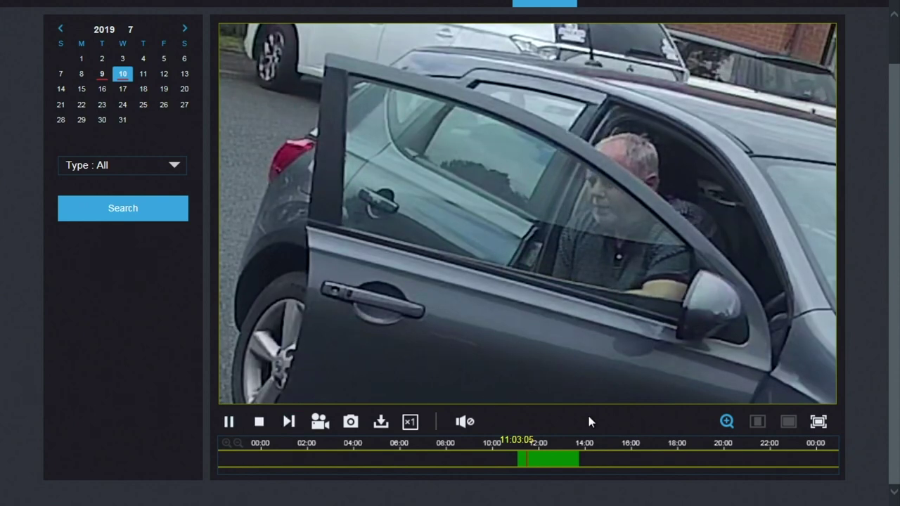
right_click(532, 370)
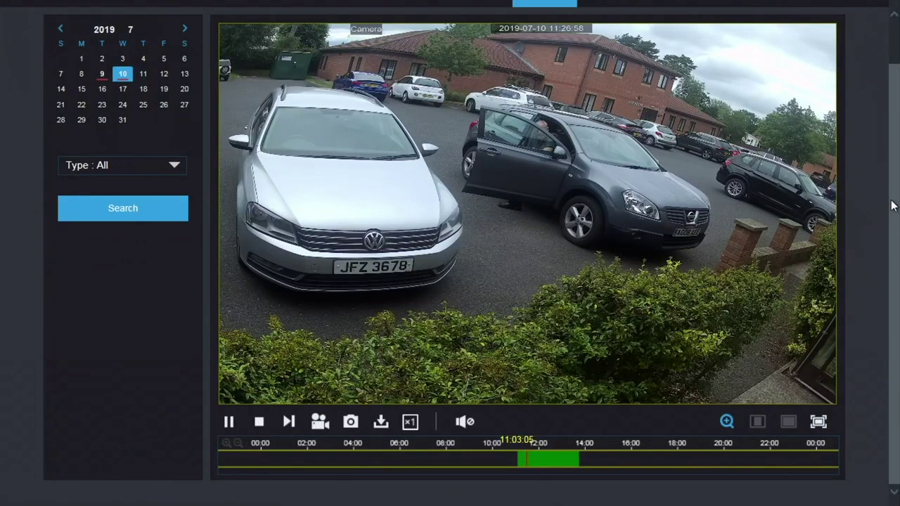
- Open the camera's remote settings and review the Display options for Live and Image Control
left_click_drag(891, 204, 893, 113)
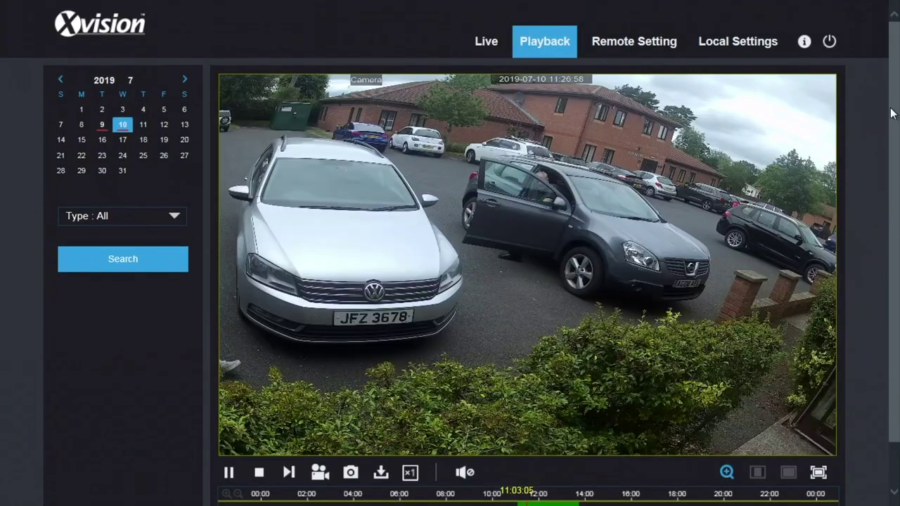
left_click(629, 44)
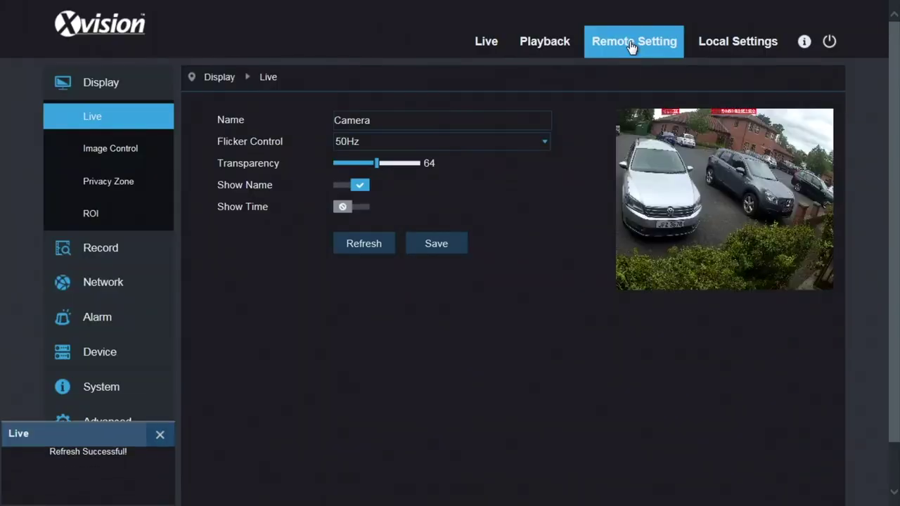
left_click(64, 90)
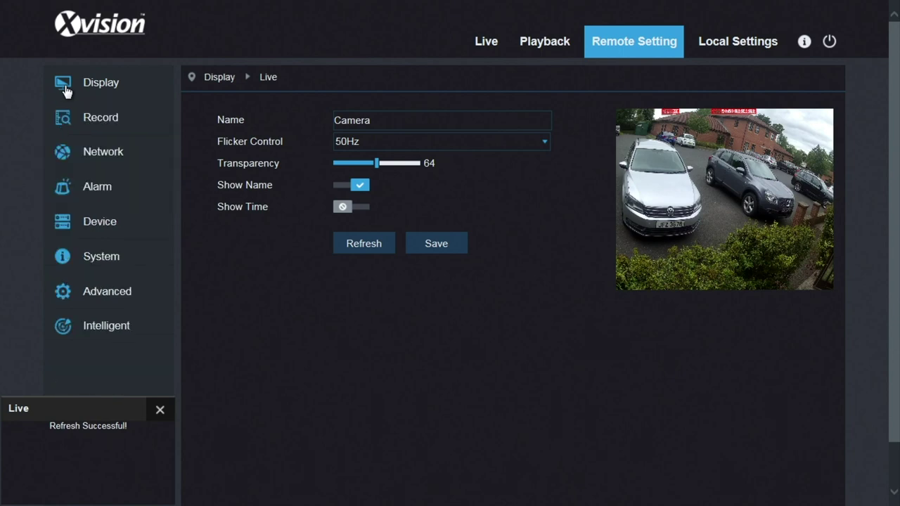
left_click(89, 88)
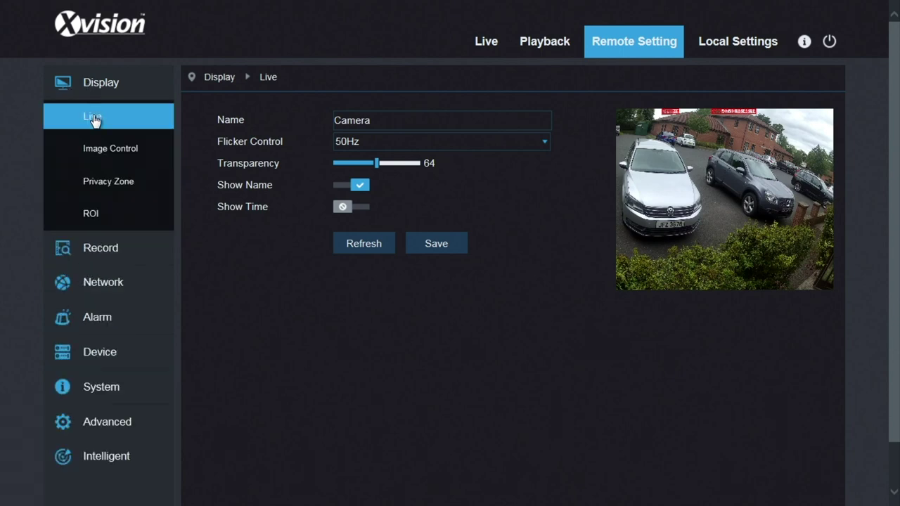
left_click(93, 119)
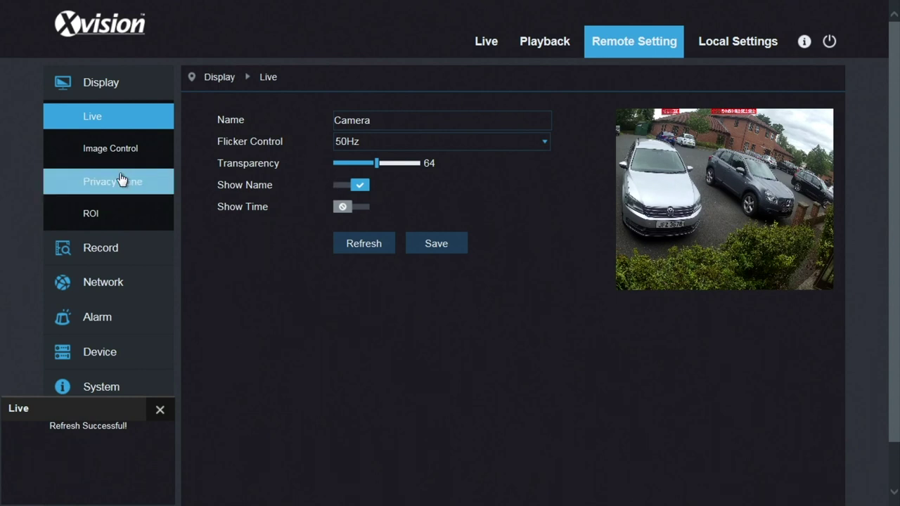
left_click(111, 151)
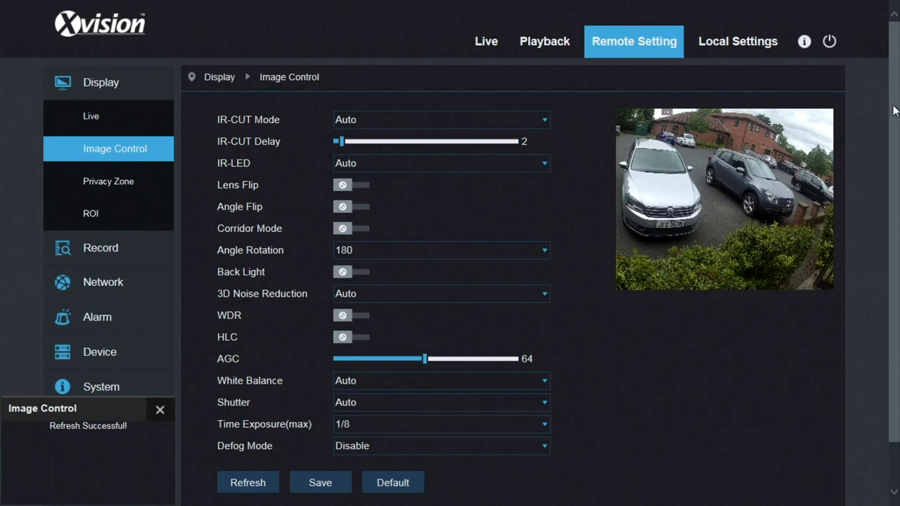
left_click_drag(893, 112, 895, 157)
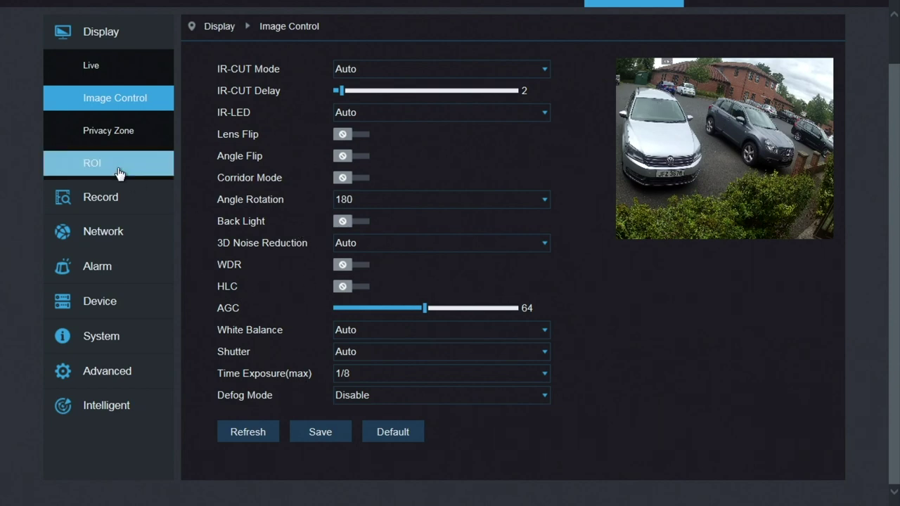
- Try the Privacy Zone switch in the Display settings and reload the stored privacy zone settings
left_click(99, 130)
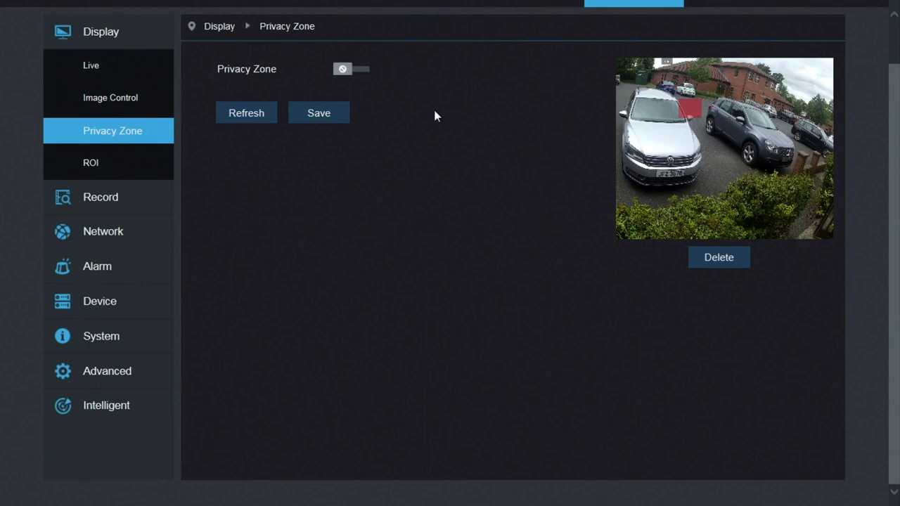
left_click(360, 70)
left_click(250, 116)
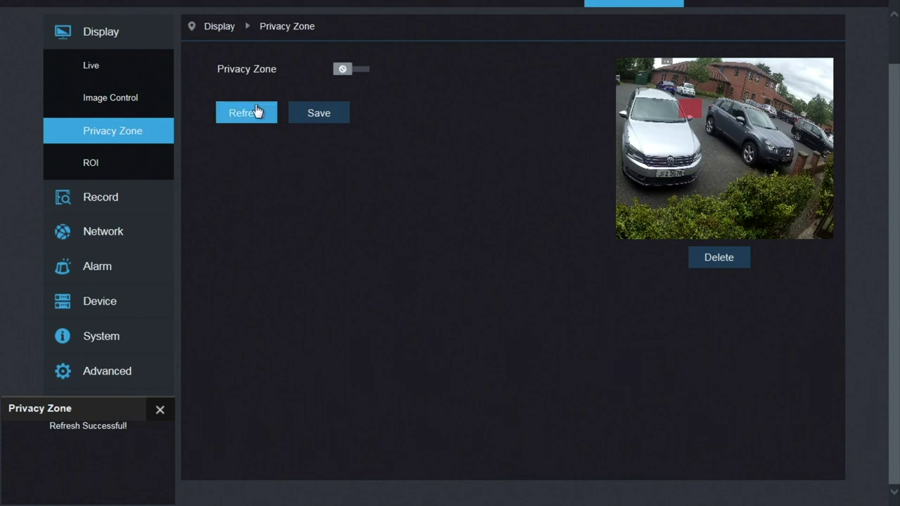
- Review the ROI settings and the recording parameters, including the Stream Mode field
left_click(81, 174)
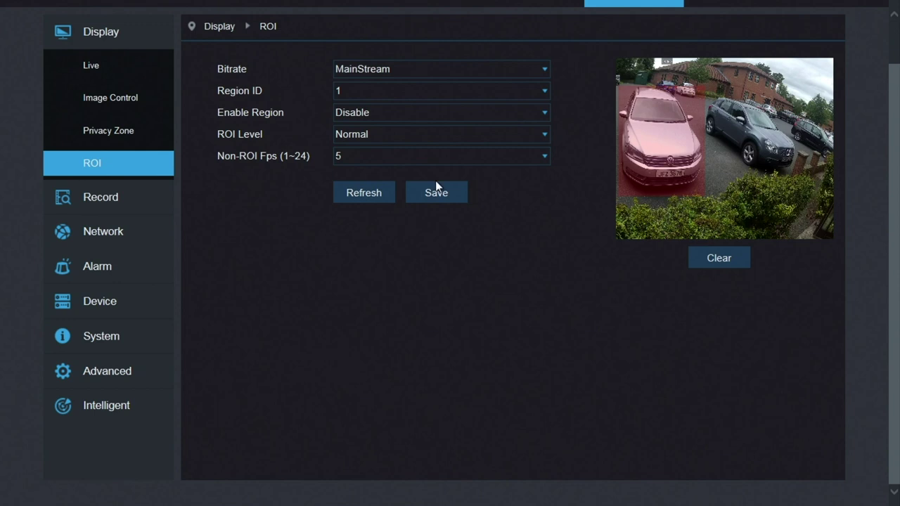
left_click(102, 200)
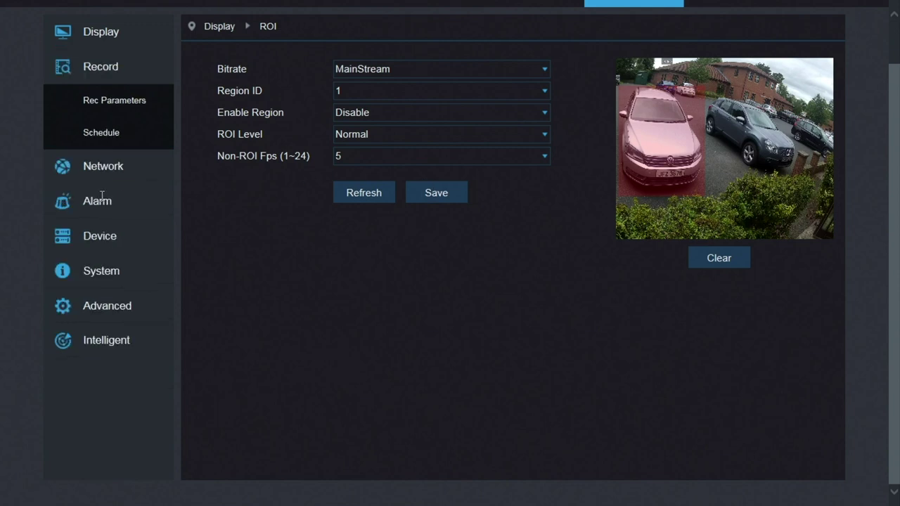
left_click(92, 114)
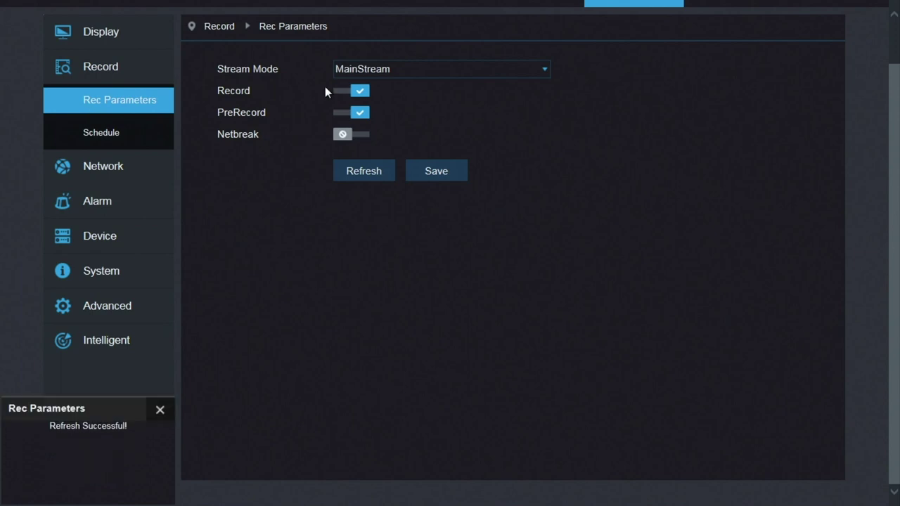
left_click(363, 70)
left_click(363, 71)
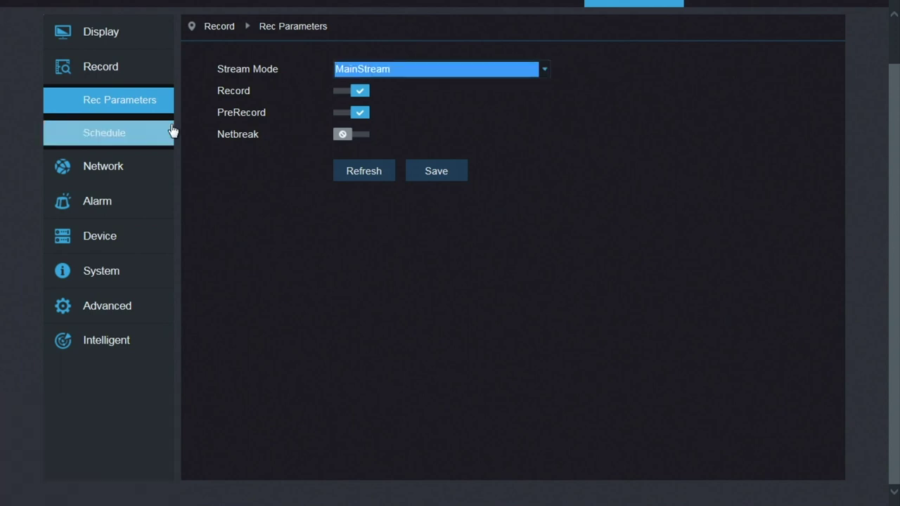
- Open the recording schedule and mark all 24 hours of Sunday for Motion recording
left_click(127, 141)
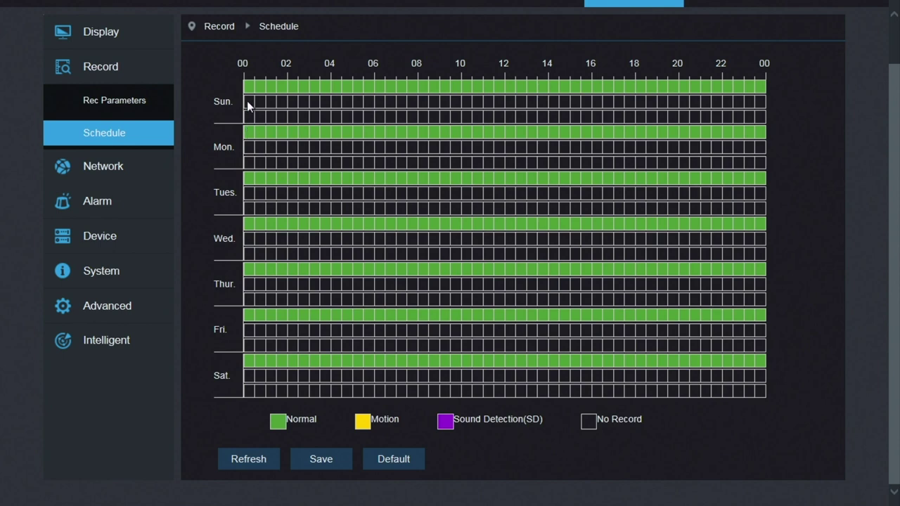
left_click_drag(246, 100, 298, 107)
left_click_drag(303, 105, 760, 106)
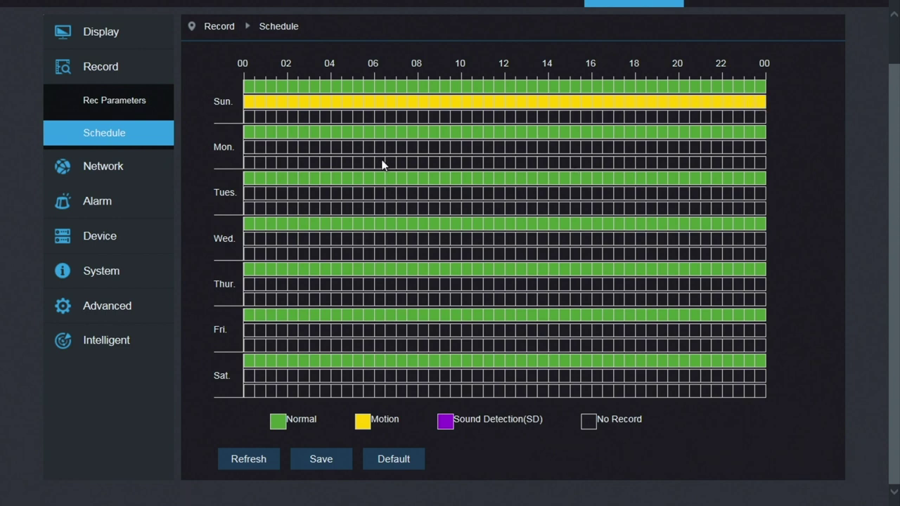
- Mark all of Monday for Motion recording, filling every gap in its Motion and Normal rows
mouse_move(249, 146)
left_mouse_down()
mouse_move(747, 149)
mouse_move(628, 149)
left_mouse_up()
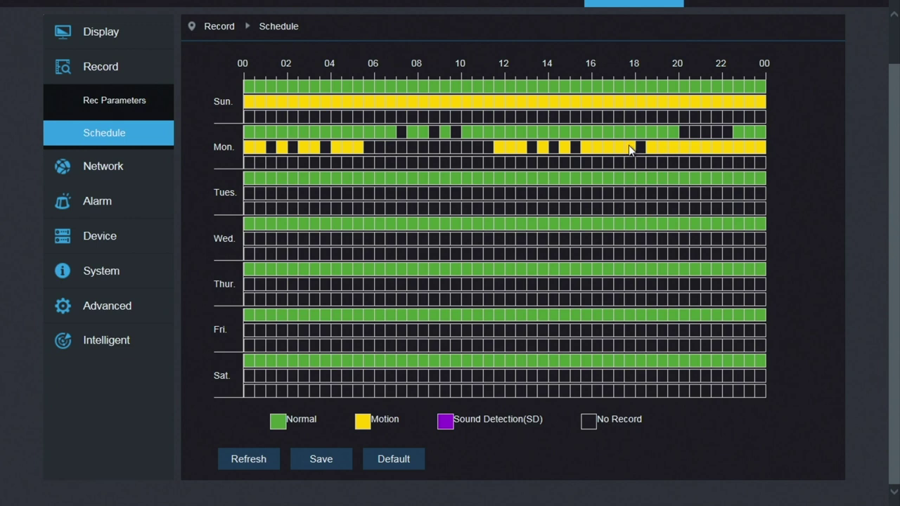
left_click(640, 147)
left_click_drag(687, 134, 726, 134)
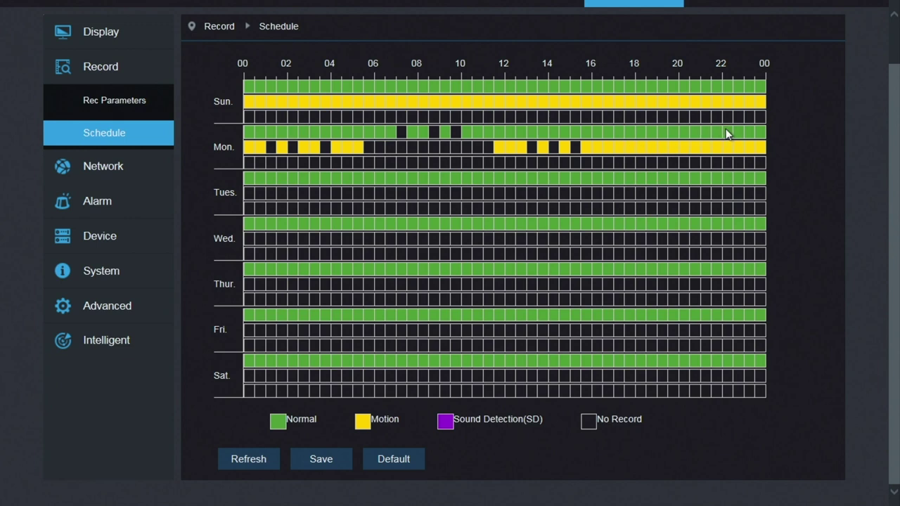
left_click(455, 133)
left_click(402, 132)
left_click(578, 147)
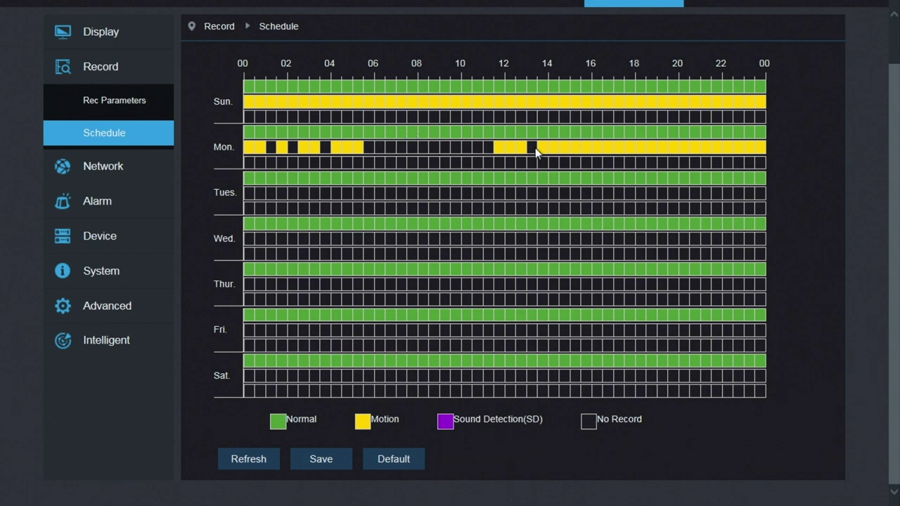
left_click(533, 148)
left_click(486, 147)
left_click_drag(486, 149, 388, 149)
left_click(371, 148)
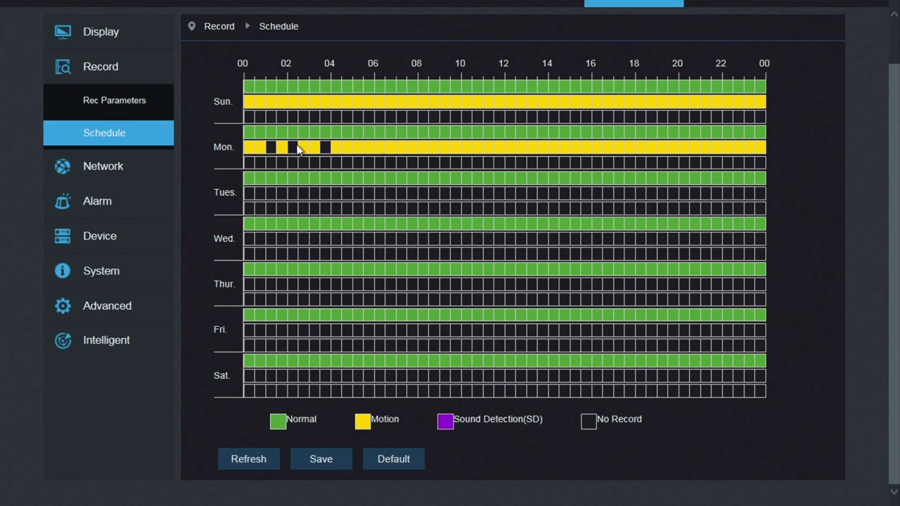
left_click(321, 147)
left_click(271, 147)
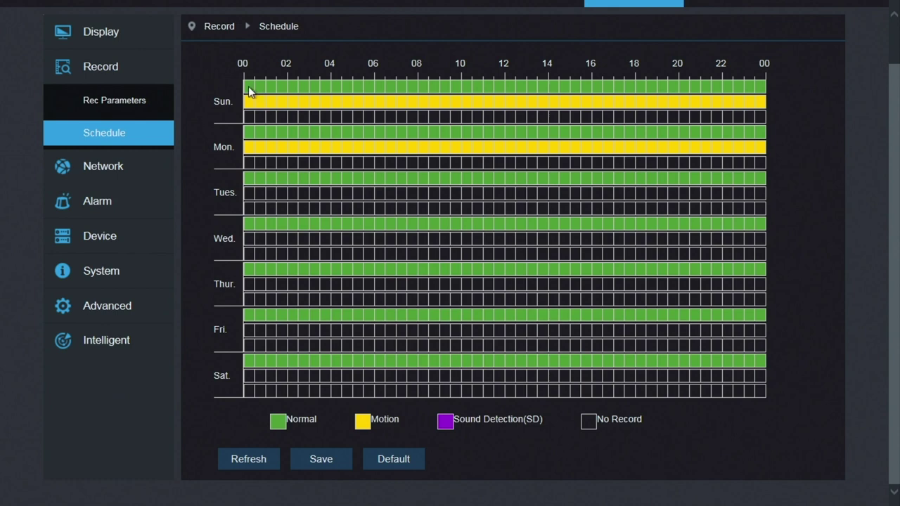
- Replace Sunday's Normal and Motion recording with Sound Detection for the whole day
left_click_drag(246, 86, 762, 89)
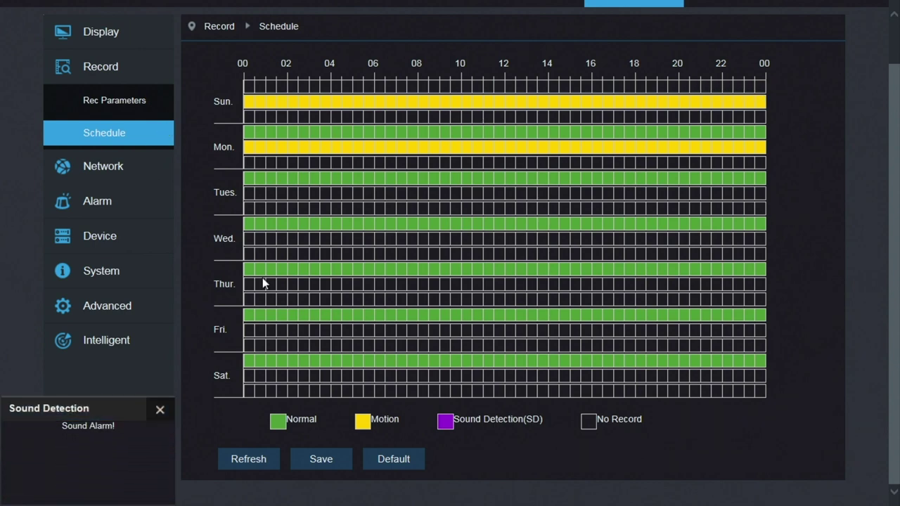
left_click_drag(248, 116, 759, 116)
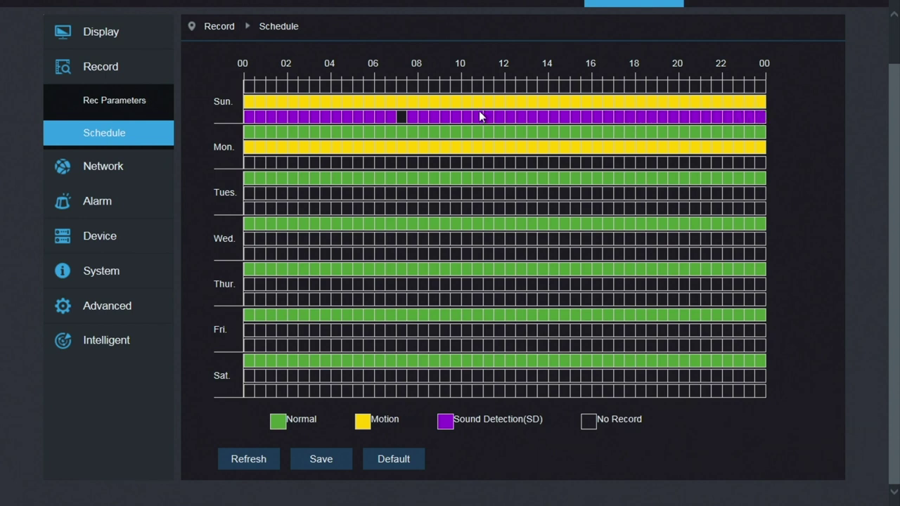
left_click(398, 119)
left_click_drag(746, 104, 288, 109)
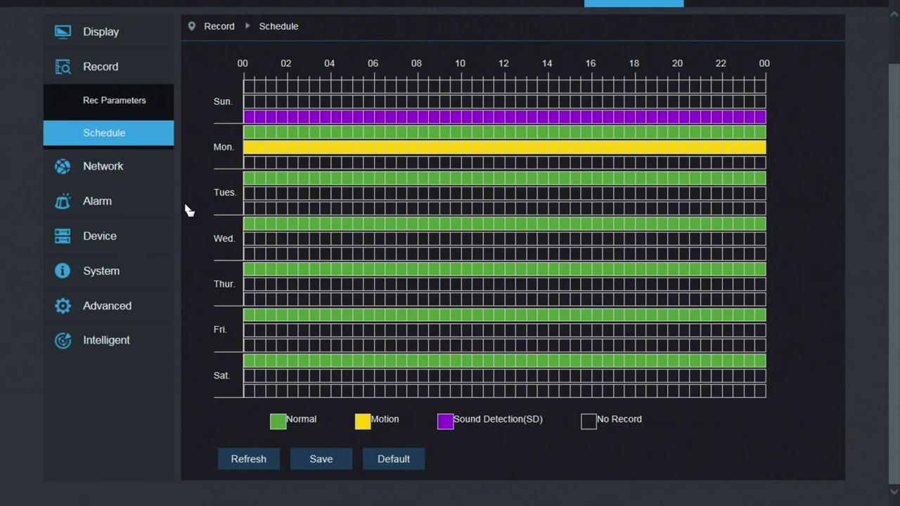
- Check the Intelligent detection page for Perimeter Intrusion Detection and list the Advanced setting pages
left_click(104, 340)
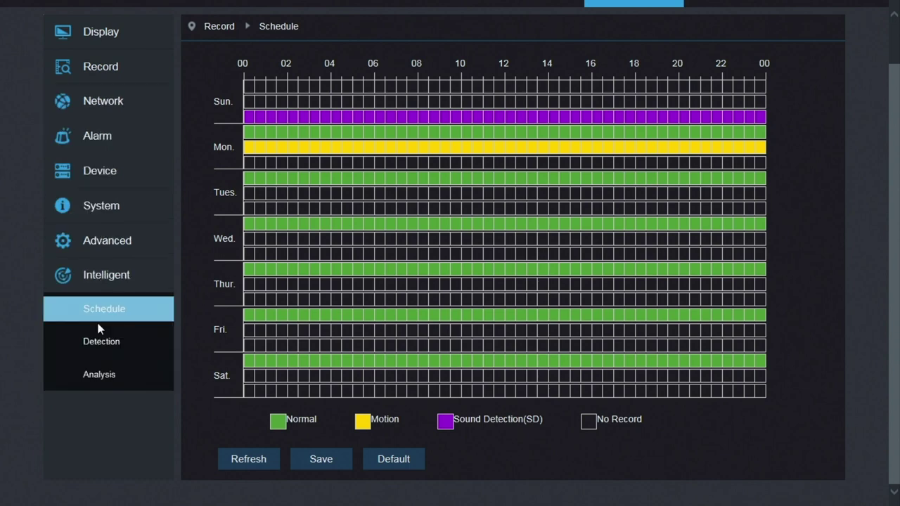
left_click(99, 340)
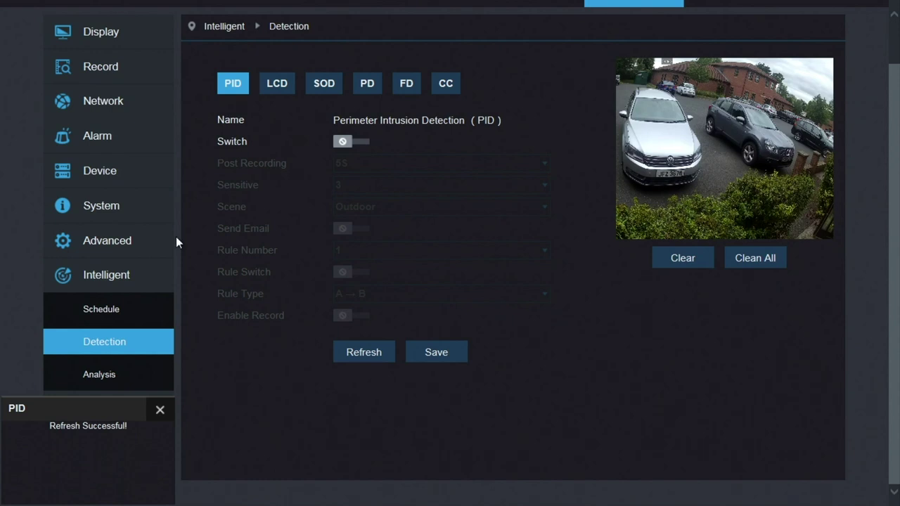
left_click(102, 244)
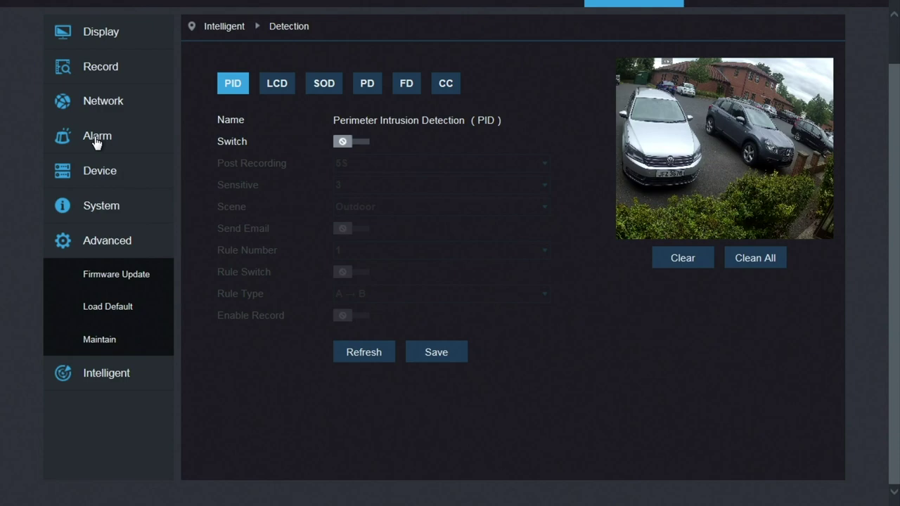
- Review the Sound Detection alarm settings, switching the detection off and back on
left_click(95, 141)
left_click(114, 230)
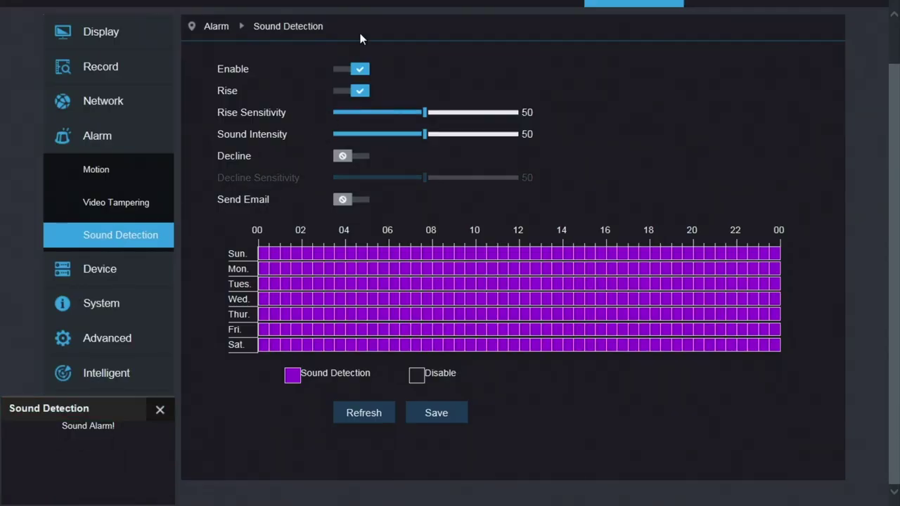
left_click(340, 70)
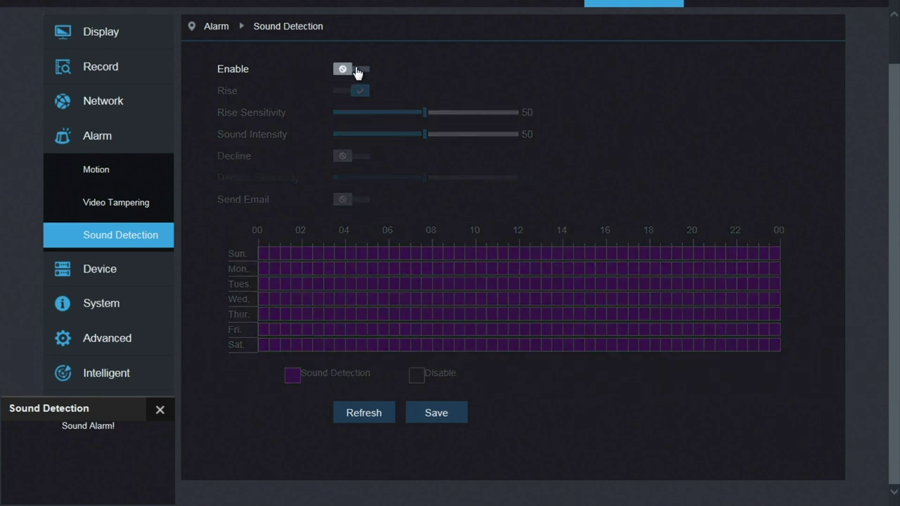
left_click(357, 71)
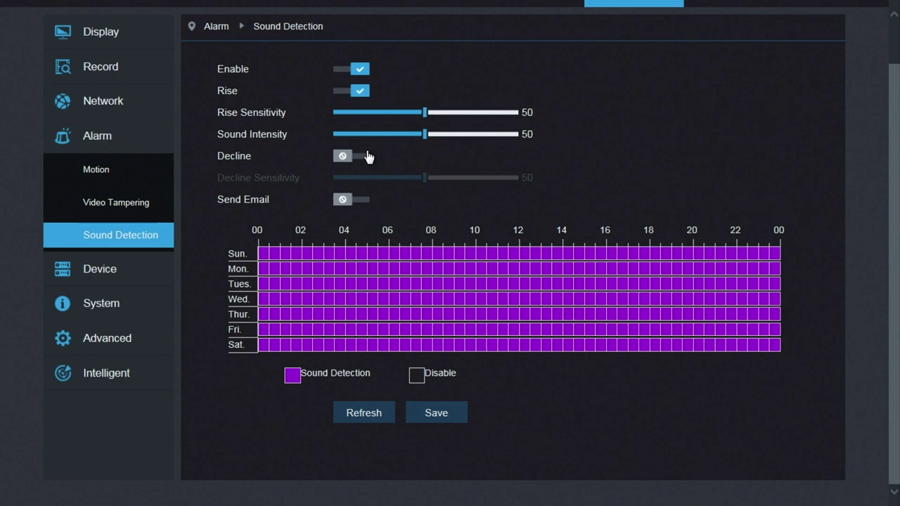
- Return to the recording schedule and open the Network page to review the camera's IP and port settings
left_click(96, 67)
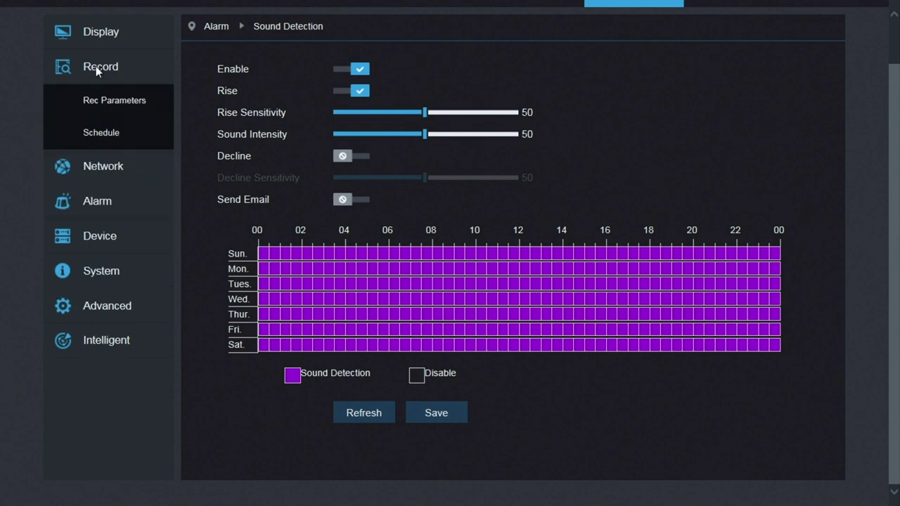
left_click(107, 133)
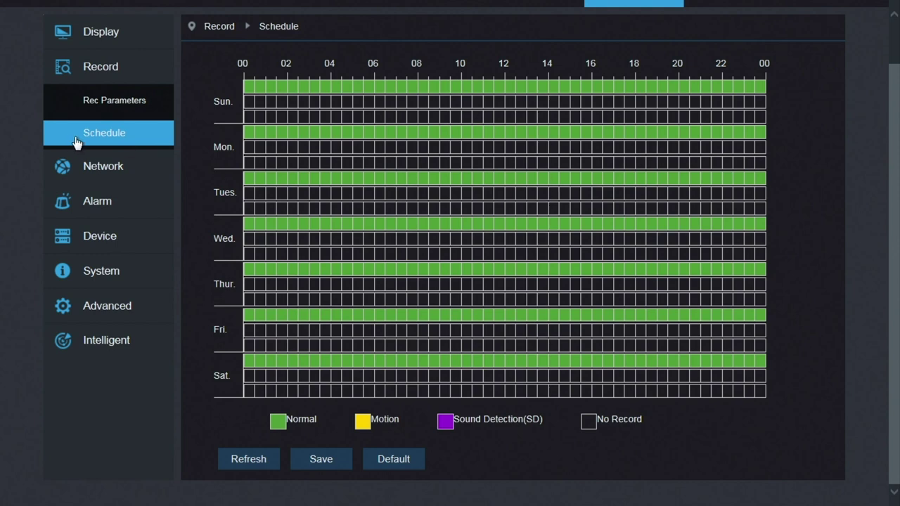
left_click(97, 167)
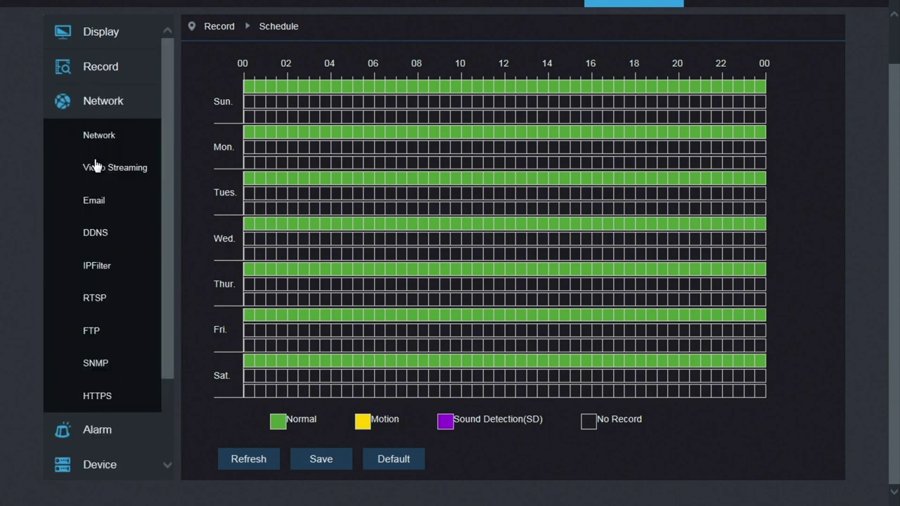
left_click(150, 135)
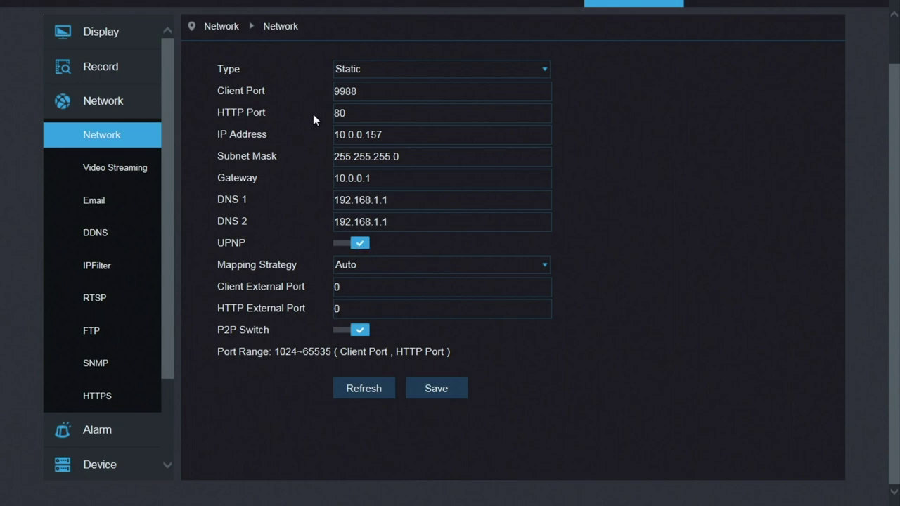
- Review the MainStream and MobileStream video settings, and check the matching stream choices in the live view
left_click(121, 169)
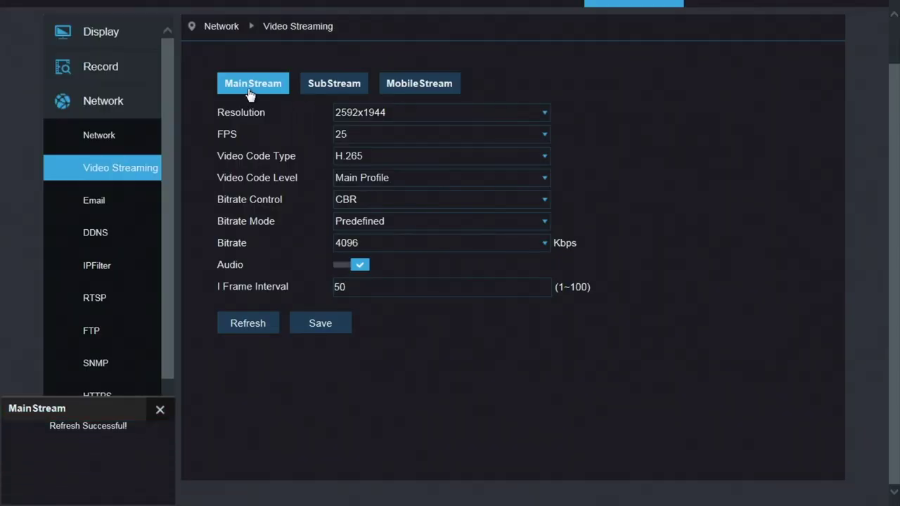
left_click(398, 84)
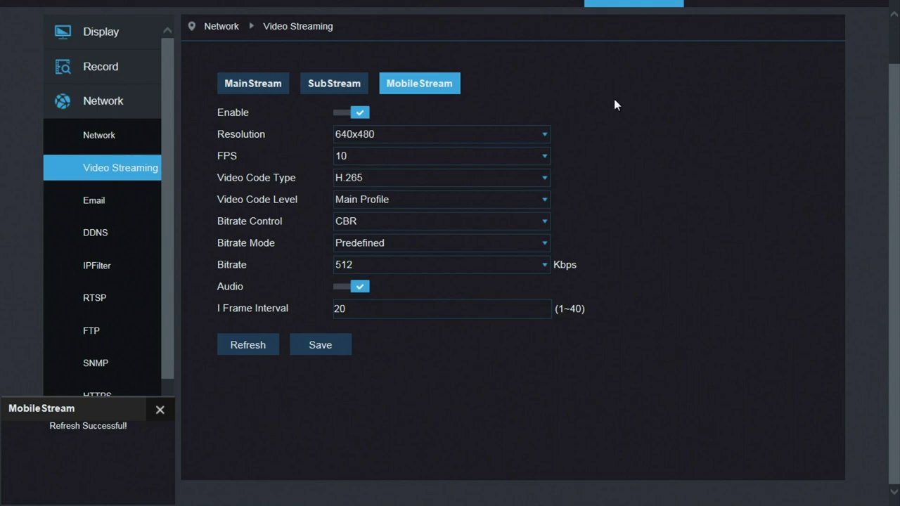
left_click_drag(896, 154, 898, 79)
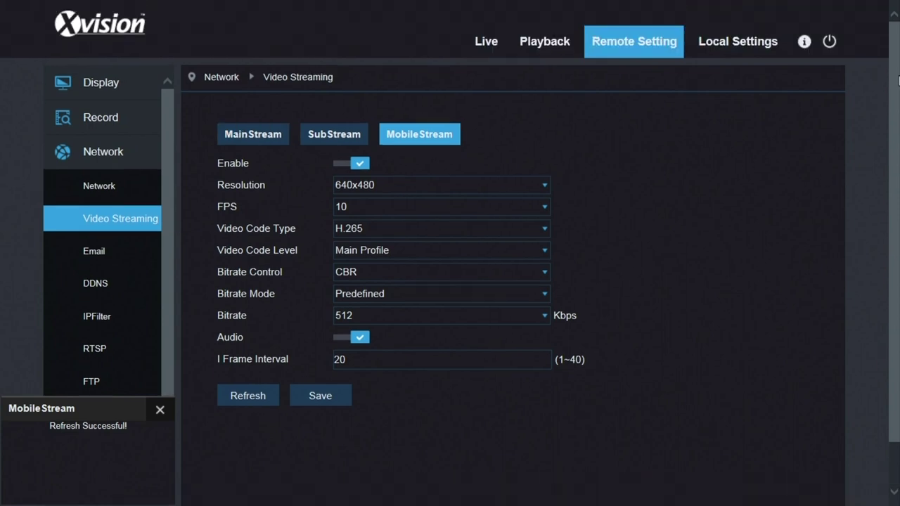
left_click(487, 46)
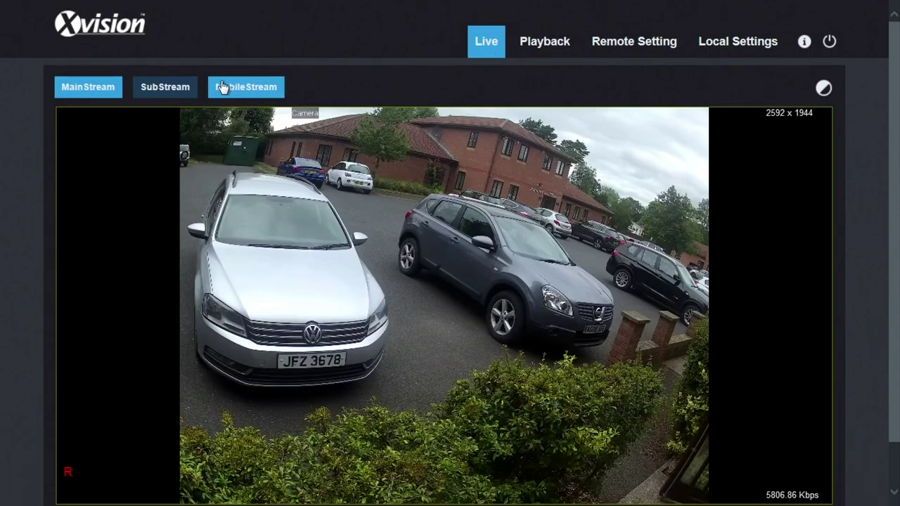
left_click(641, 41)
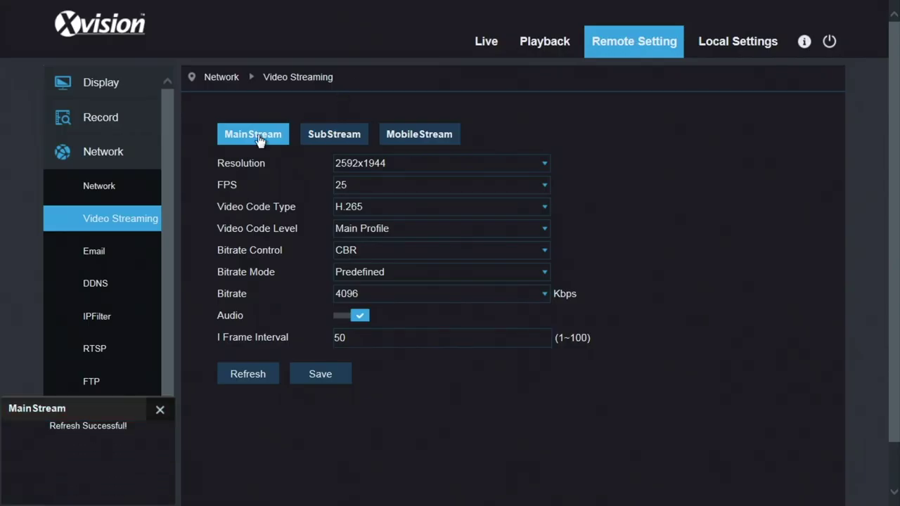
- Examine the available resolutions for MainStream and SubStream, and review the MobileStream settings
left_click(410, 159)
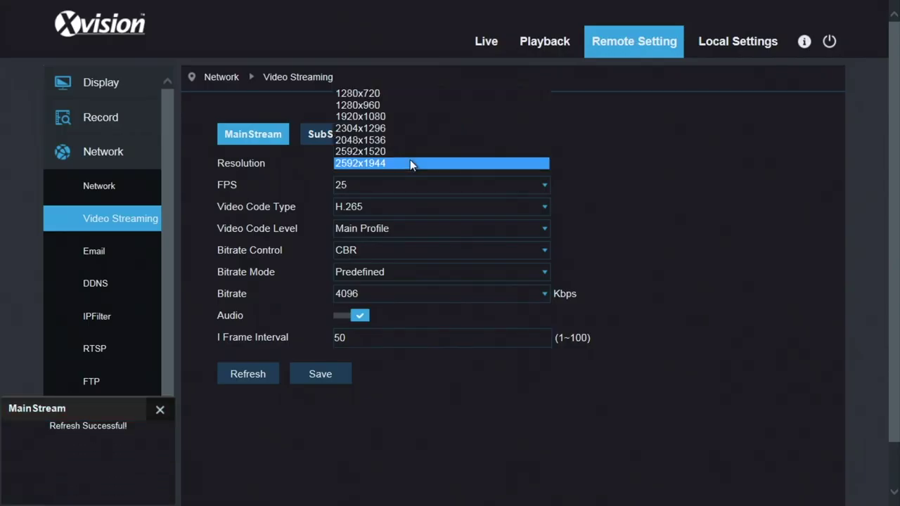
left_click(410, 160)
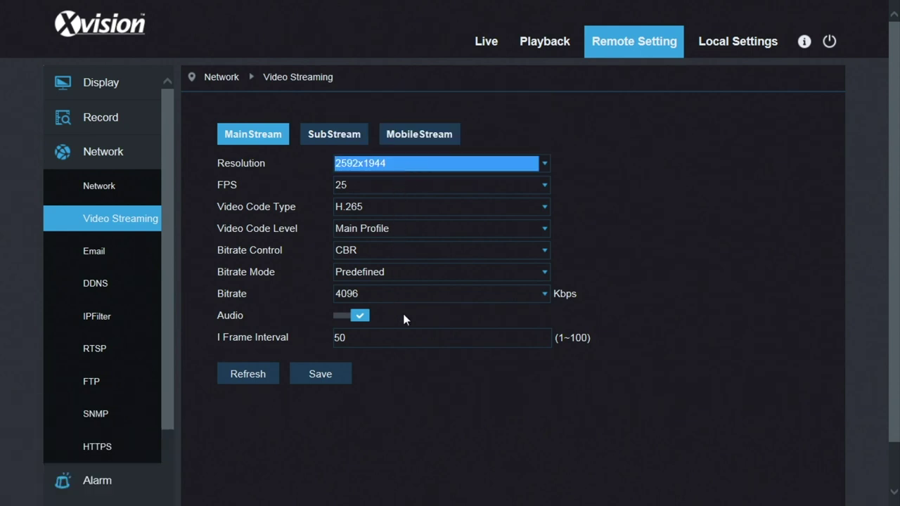
left_click(328, 135)
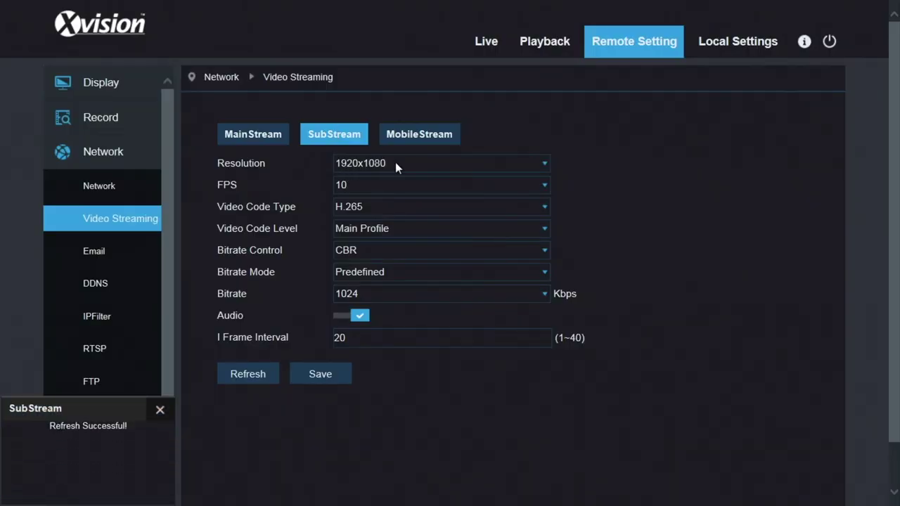
left_click(395, 163)
left_click(395, 163)
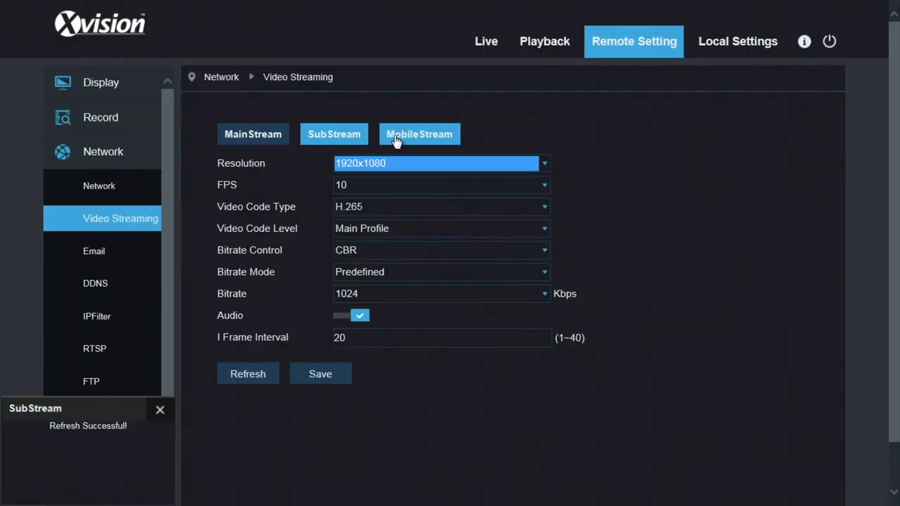
left_click(395, 137)
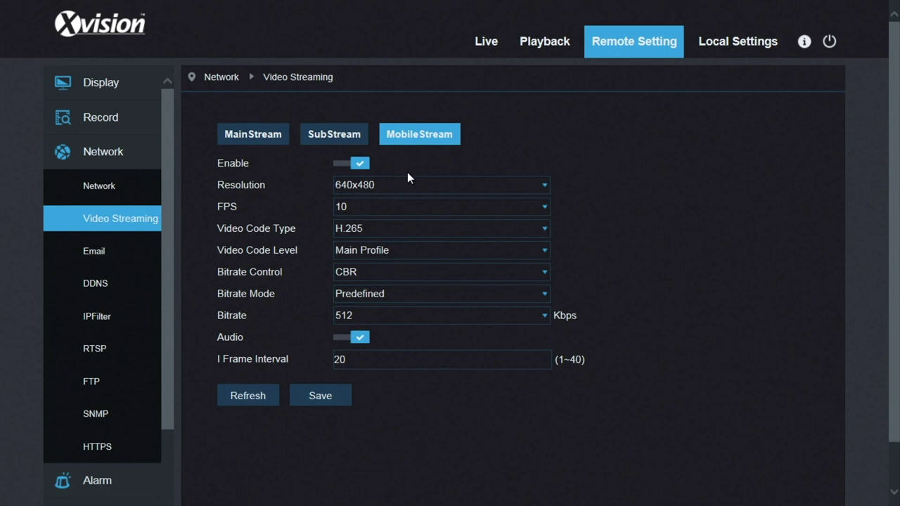
- Enable email notifications in the Network settings and set the encryption to SSL
left_click(100, 250)
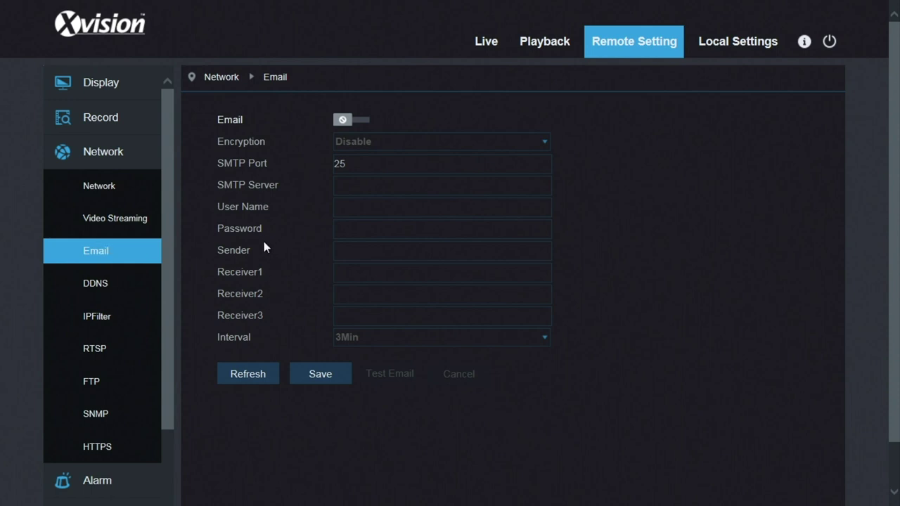
left_click(366, 122)
left_click(367, 140)
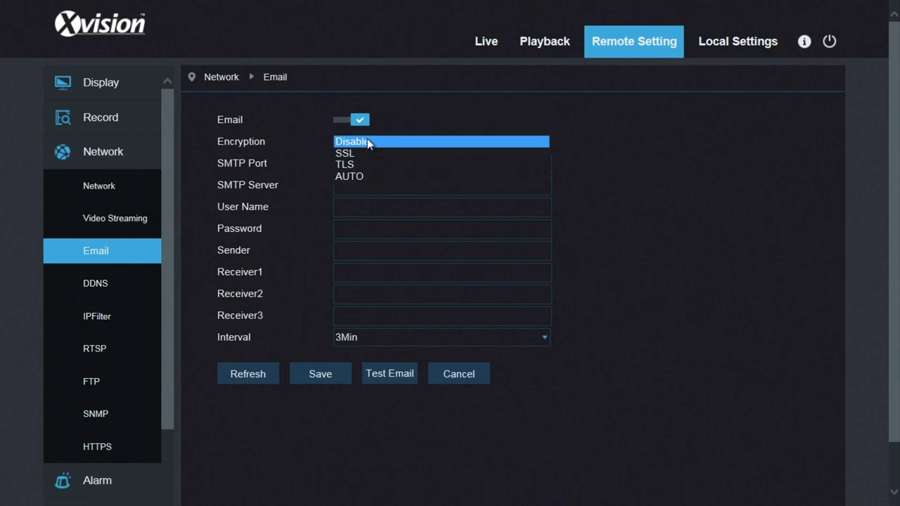
left_click(364, 151)
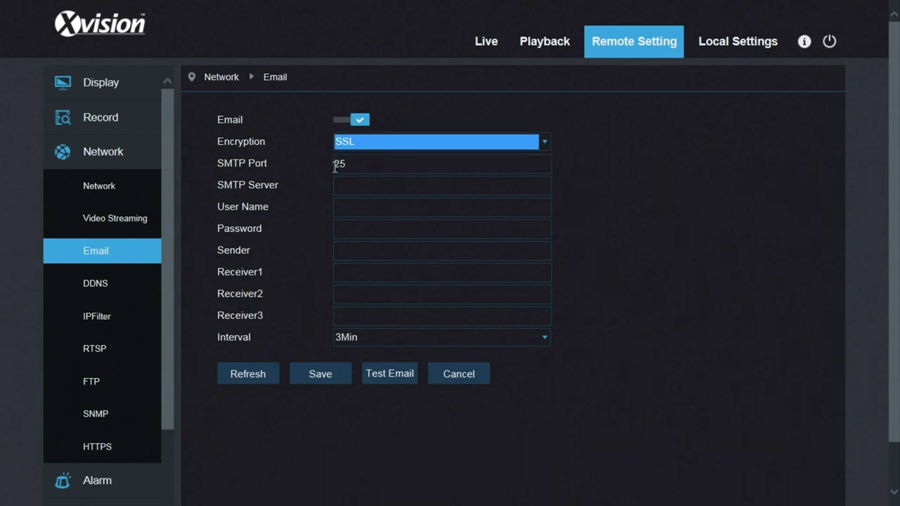
- Enter smtp.virgin.net as the example SMTP server and clear the field again
left_click(351, 187)
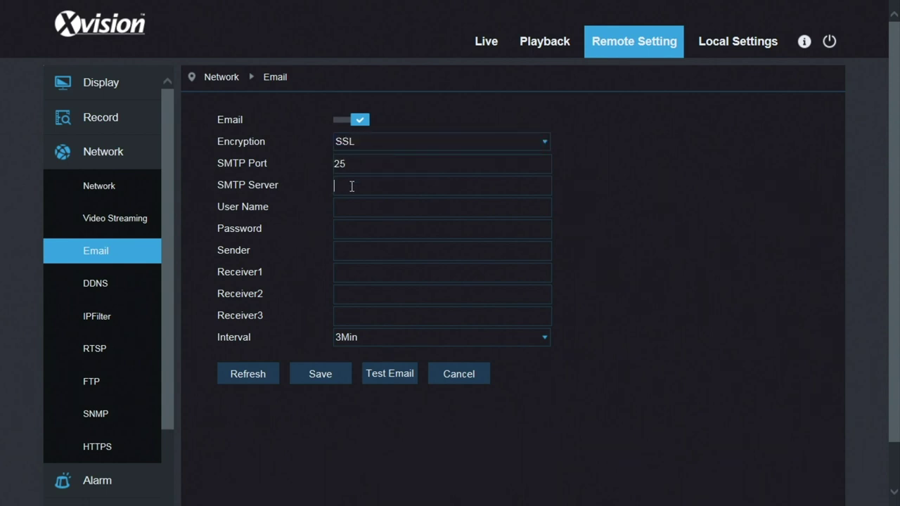
type("smtp.virgin.net")
key("BackSpace")
key("BackSpace")
key("BackSpace")
key("BackSpace")
key("BackSpace")
key("BackSpace")
key("BackSpace")
key("BackSpace")
key("BackSpace")
key("BackSpace")
key("BackSpace")
key("BackSpace")
key("BackSpace")
key("BackSpace")
key("BackSpace")
left_click(350, 249)
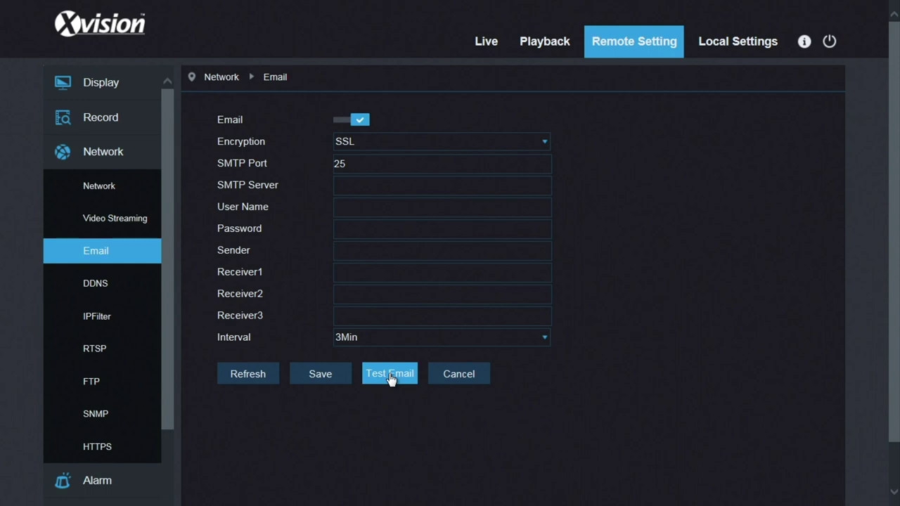
- Review the DDNS settings, the IPFilter filter models and the RTSP settings
left_click(99, 290)
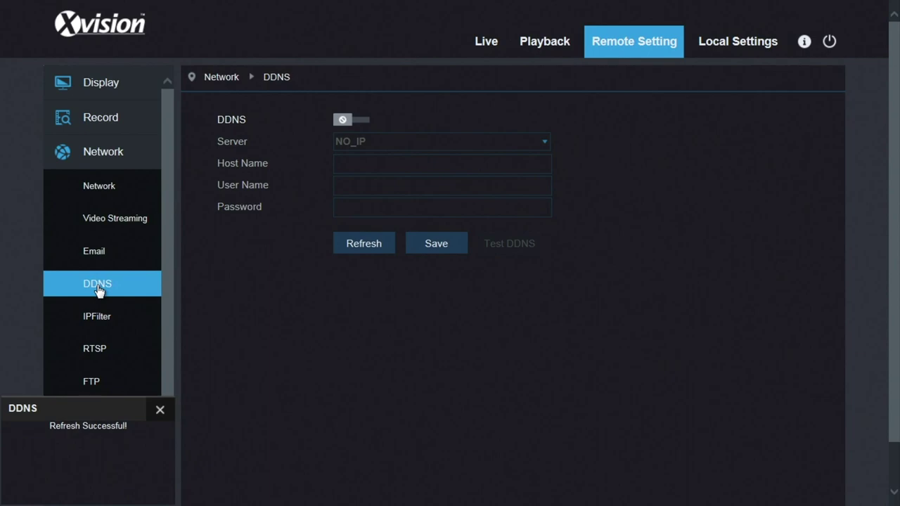
left_click(99, 317)
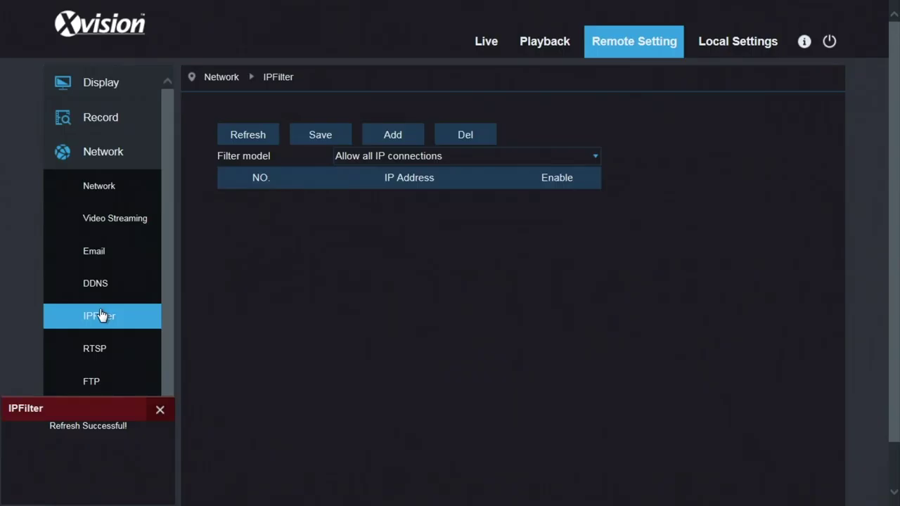
left_click(374, 157)
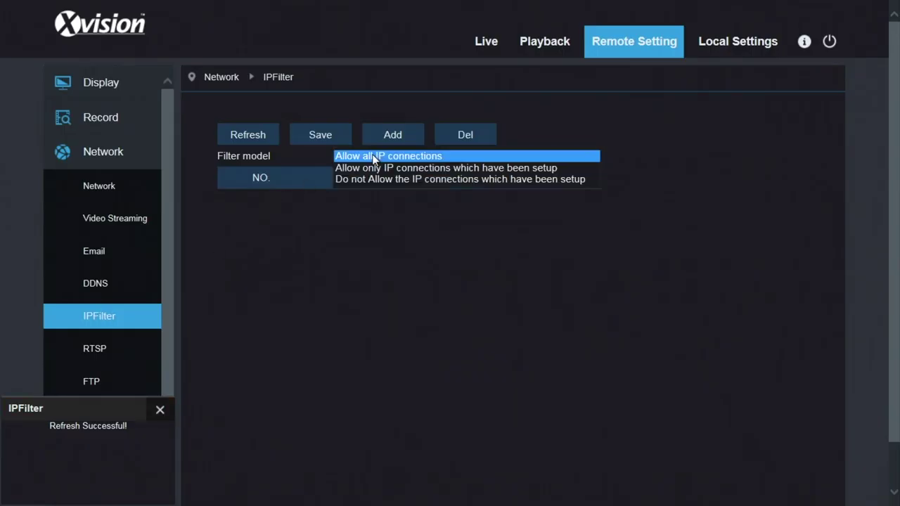
left_click(378, 219)
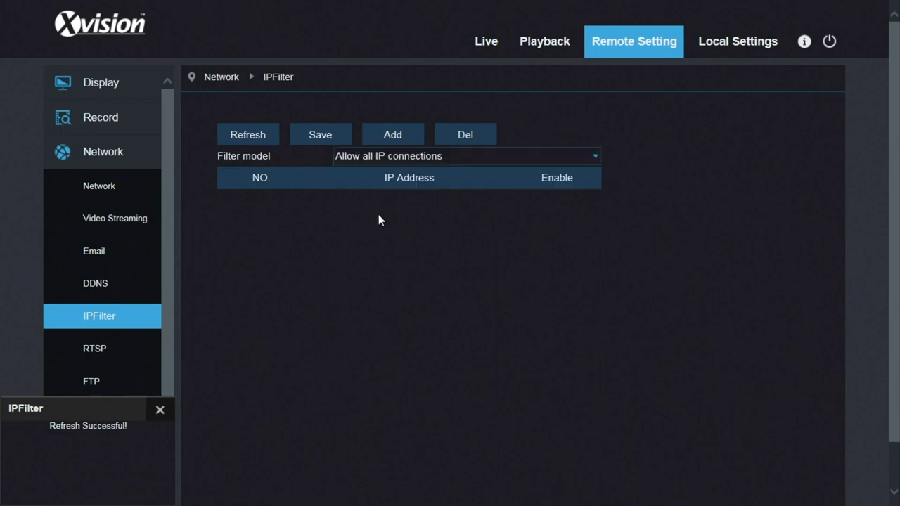
left_click(117, 352)
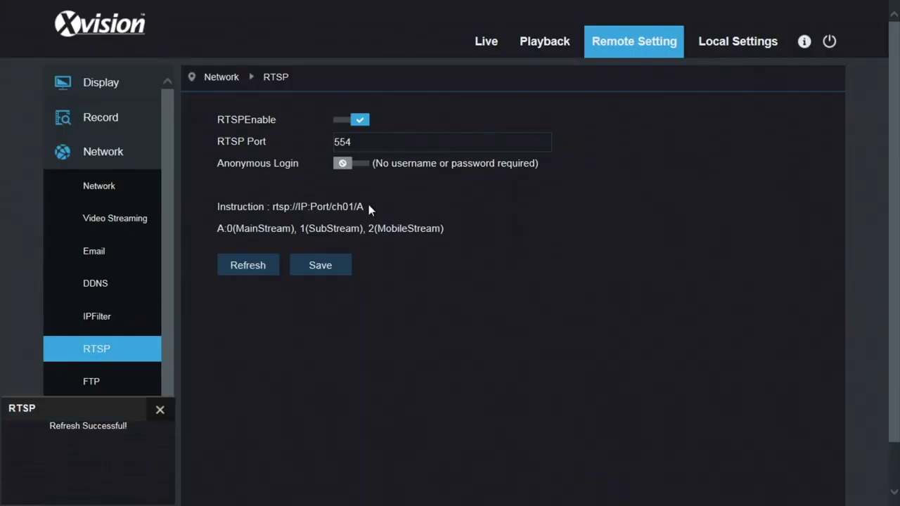
- Review the FTP settings and the available SNMP versions, leaving SNMP set to OFF
left_click_drag(165, 160, 167, 248)
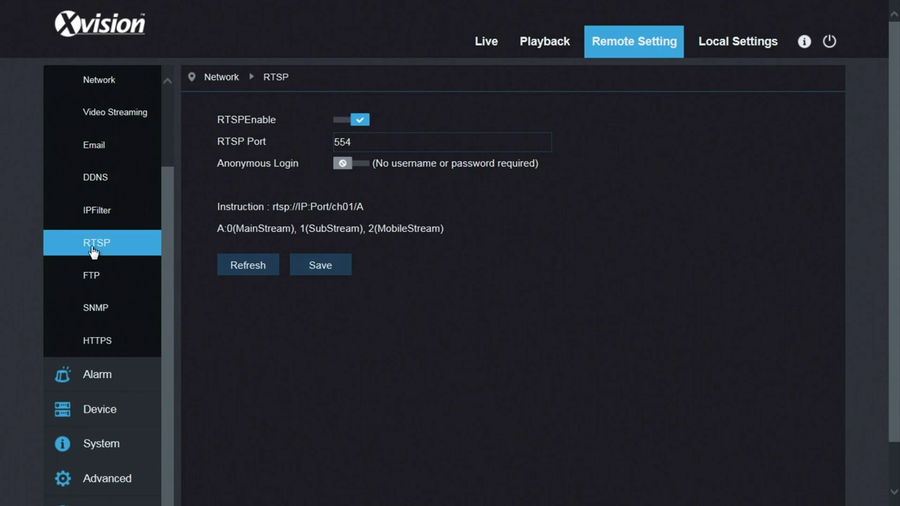
left_click(87, 287)
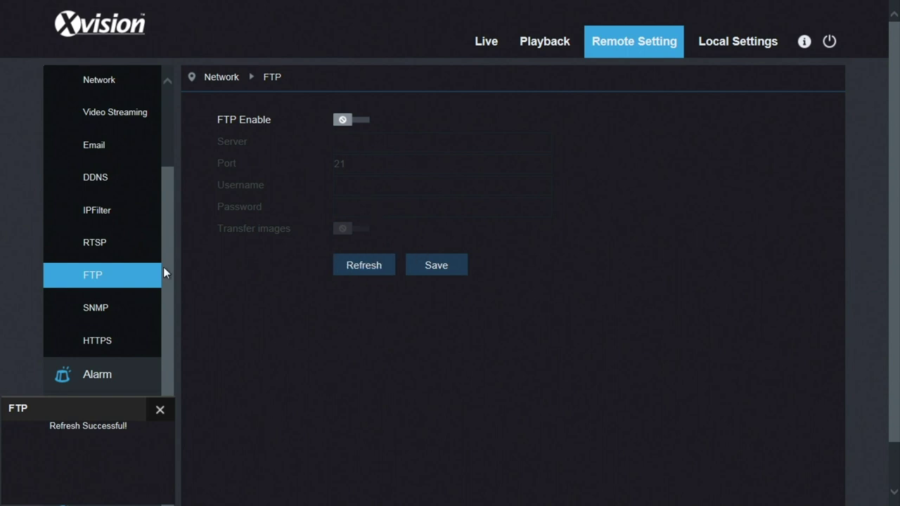
left_click(96, 310)
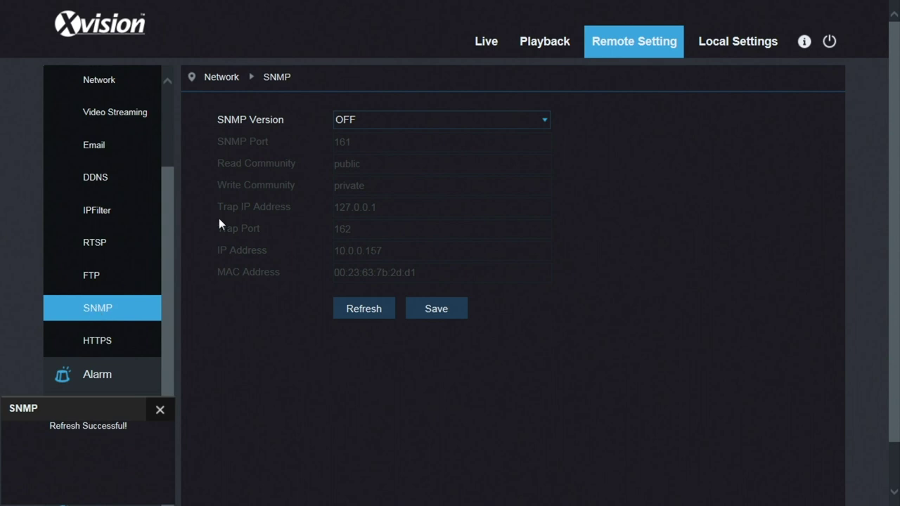
left_click(391, 117)
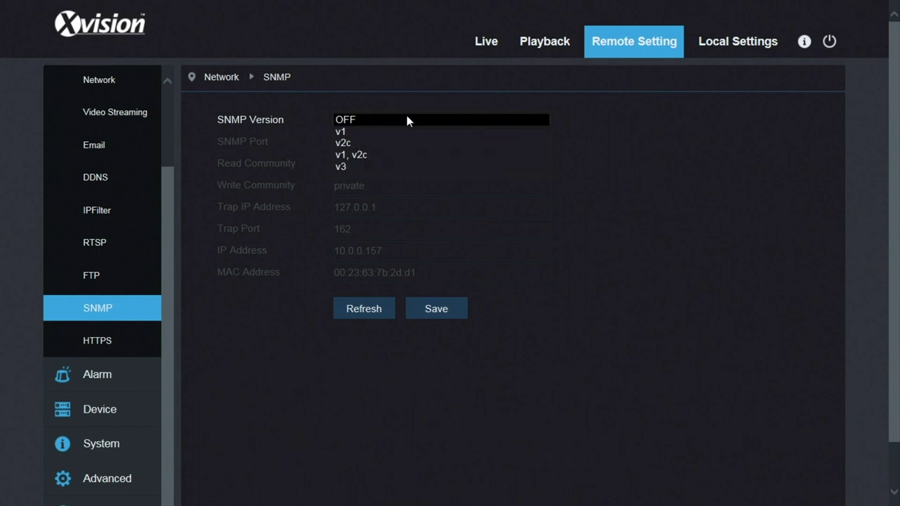
left_click(406, 116)
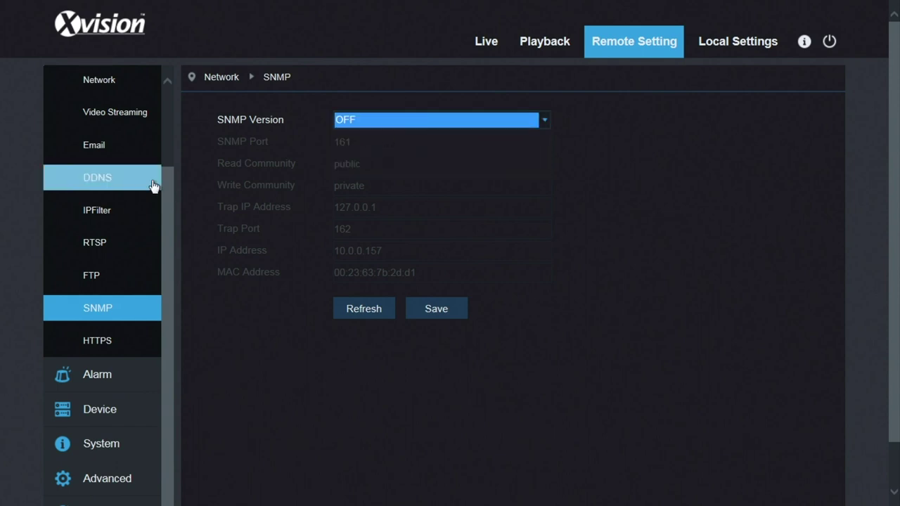
- Review the HTTPS settings, switching HTTPS on to list its certificate types and off again
left_click(109, 341)
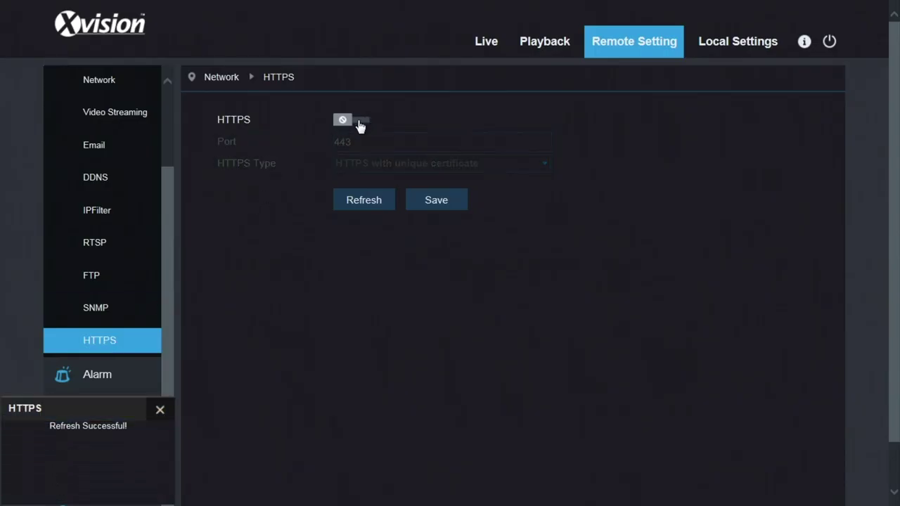
left_click(360, 121)
left_click(373, 166)
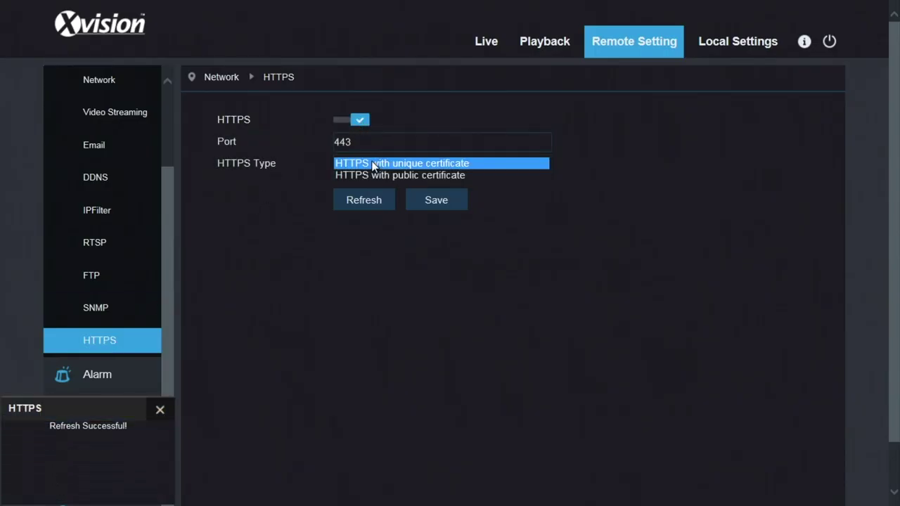
left_click(342, 121)
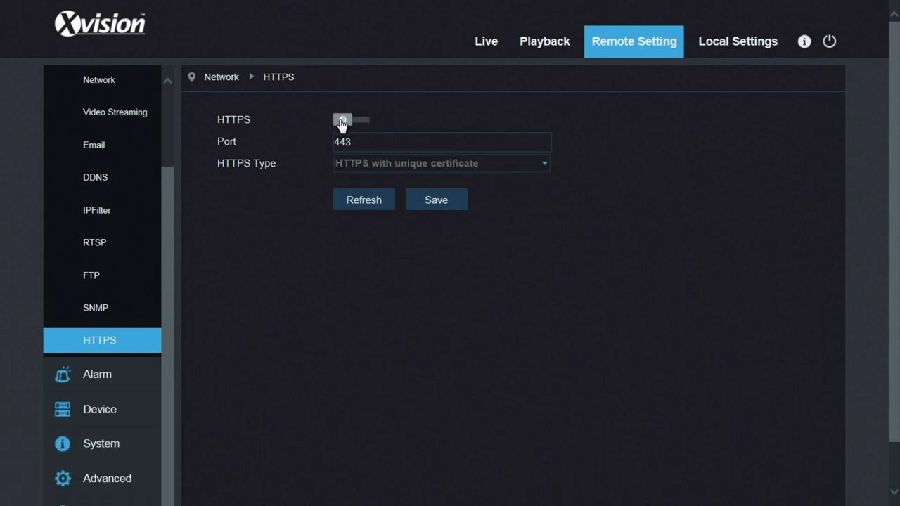
- Review the Motion alarm settings, switching motion detection off and back on
left_click(105, 375)
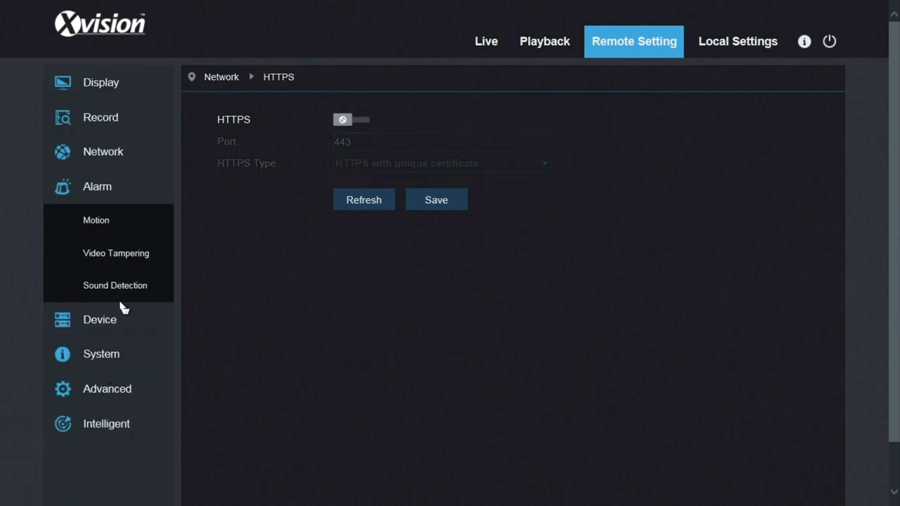
left_click(100, 232)
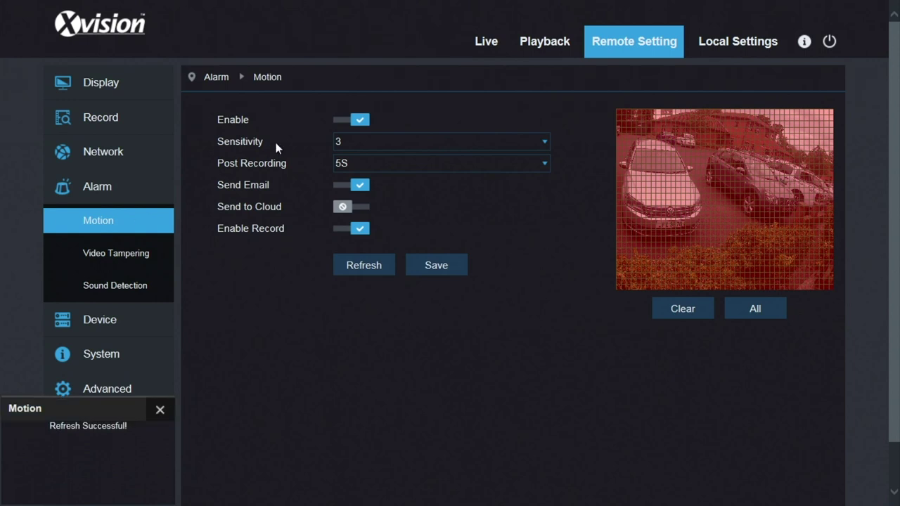
left_click(353, 121)
left_click(354, 120)
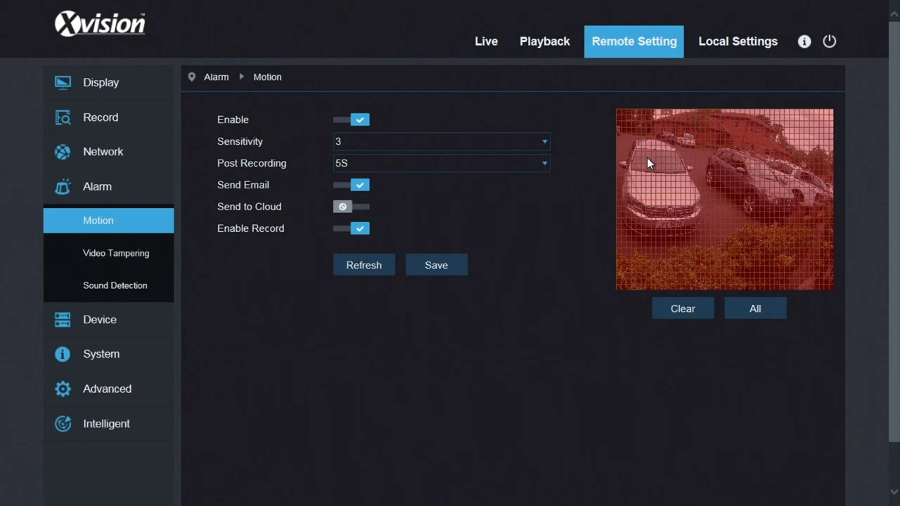
- Deselect the foreground hedge in the motion detection grid and reselect the car park area above it
left_click_drag(647, 160, 832, 293)
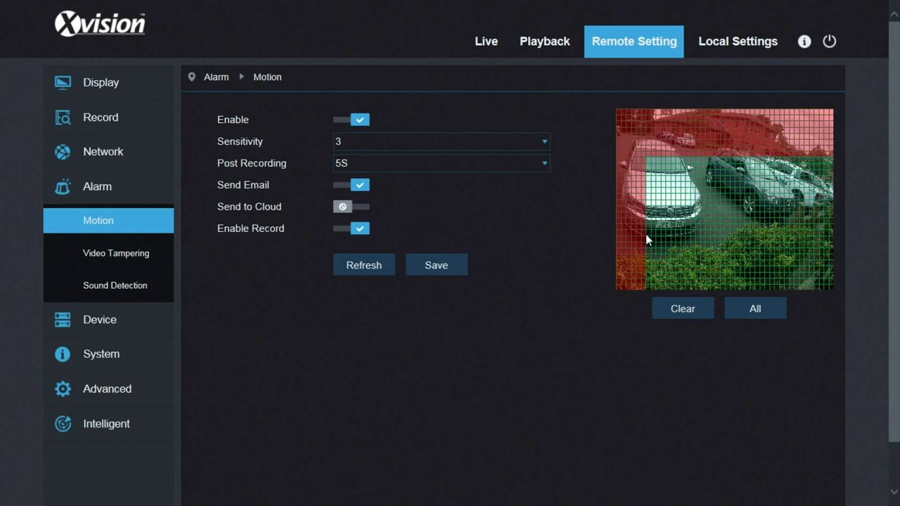
left_click_drag(645, 234, 831, 154)
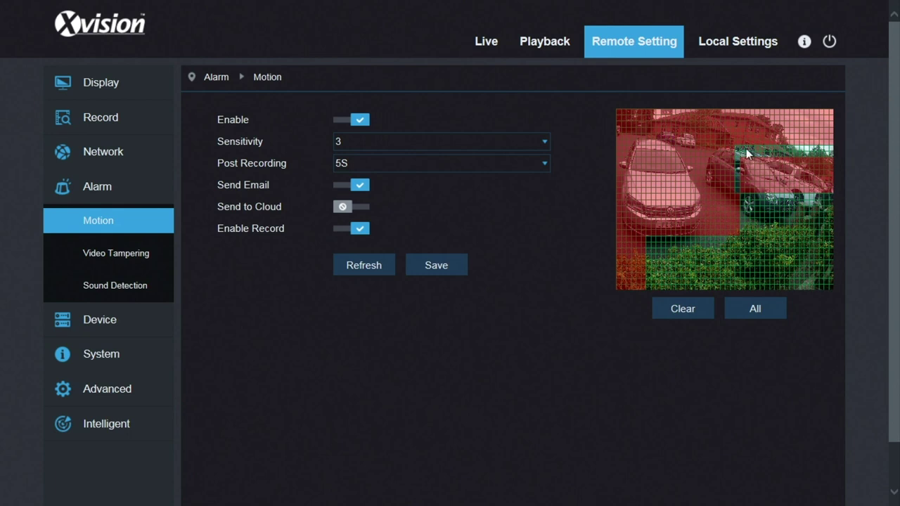
left_click_drag(734, 147, 827, 152)
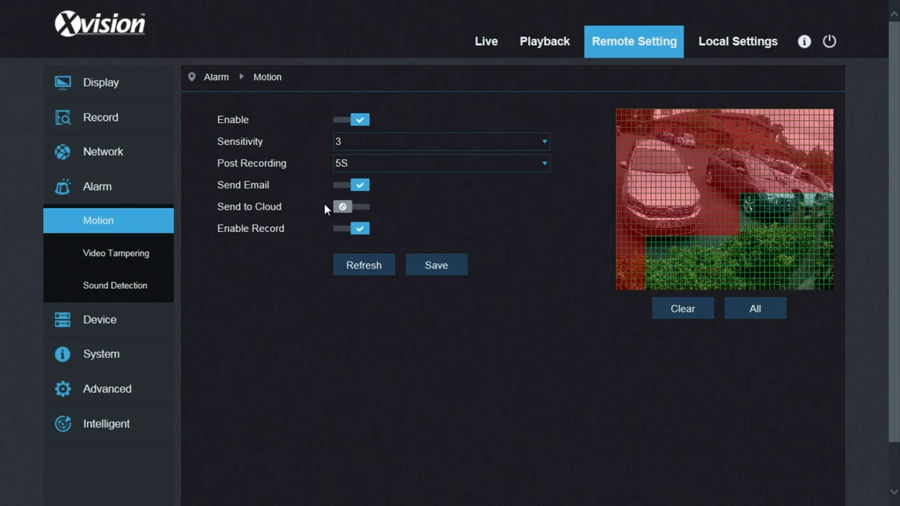
- Review the Video Tampering and Sound Detection alarm settings
left_click(111, 254)
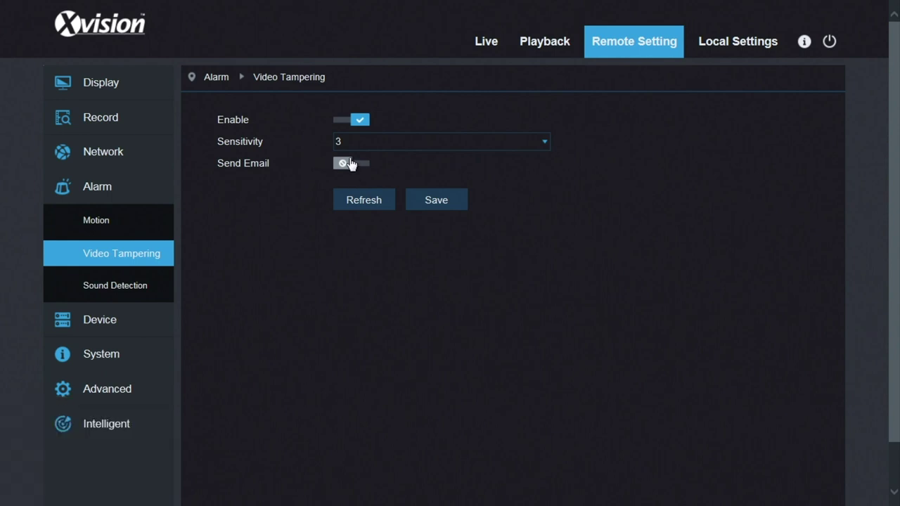
left_click(80, 288)
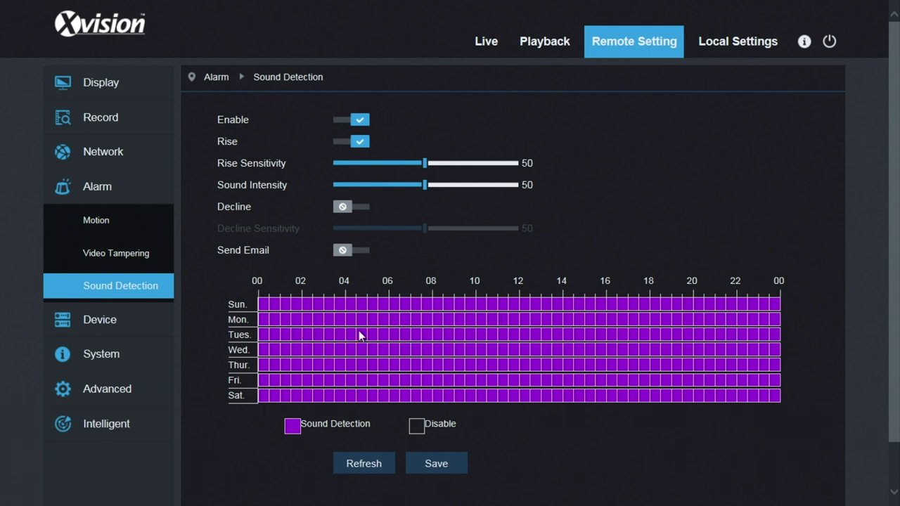
- Review the Device HDD and Audio settings, listing the audio code types and keeping G711A
left_click(92, 323)
left_click(100, 258)
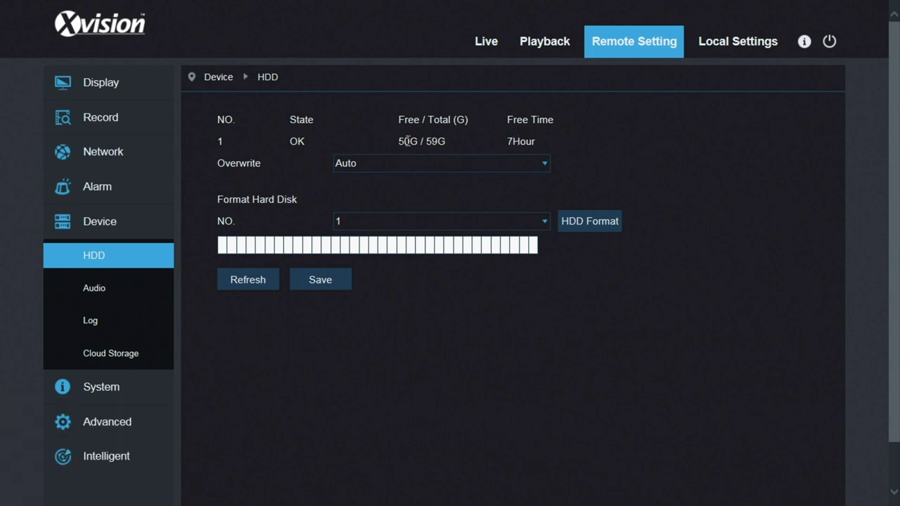
left_click(114, 288)
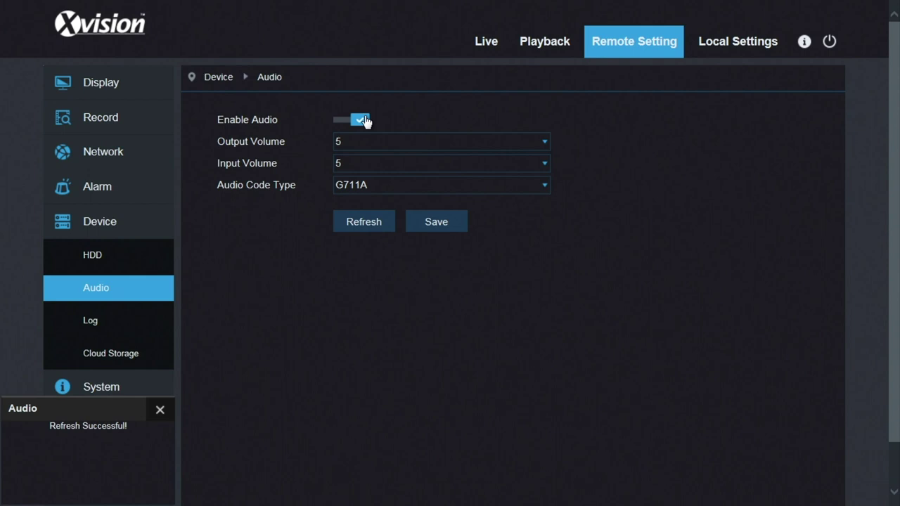
left_click(394, 182)
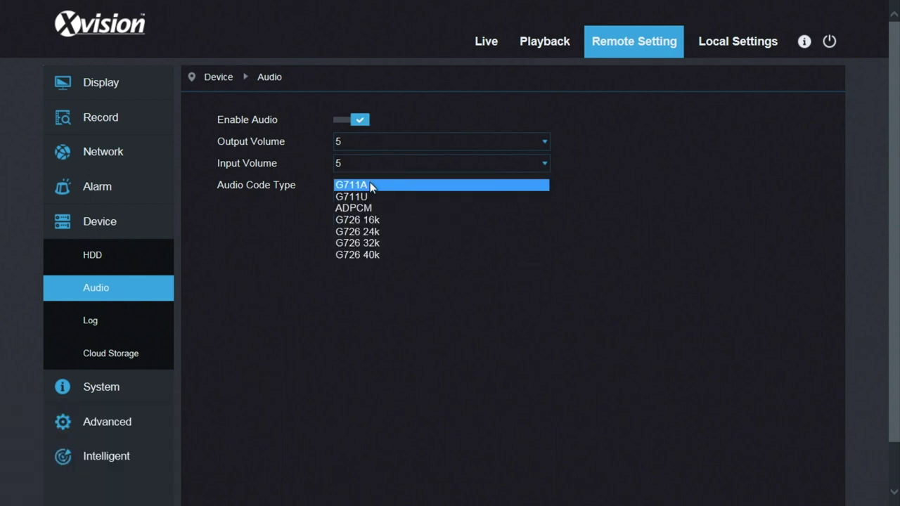
left_click(370, 182)
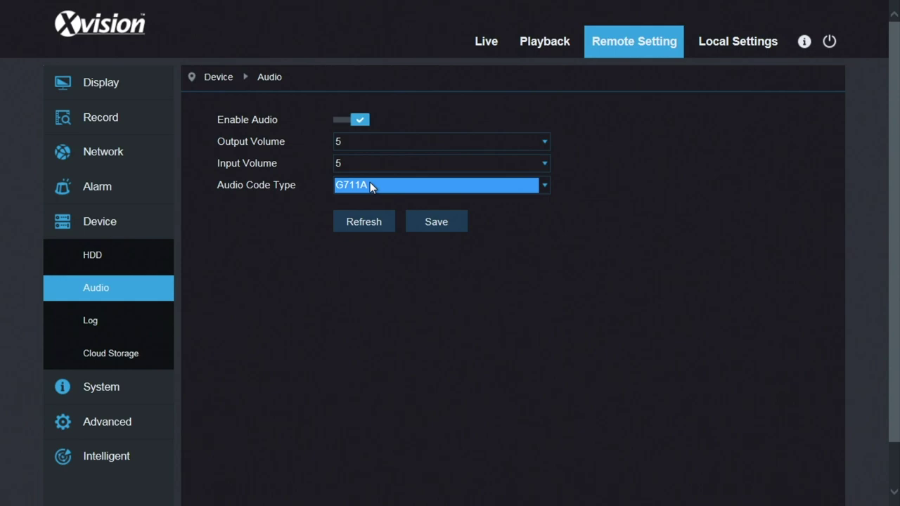
- Examine the device log and its major types, choosing Record Log as the major type
left_click(86, 325)
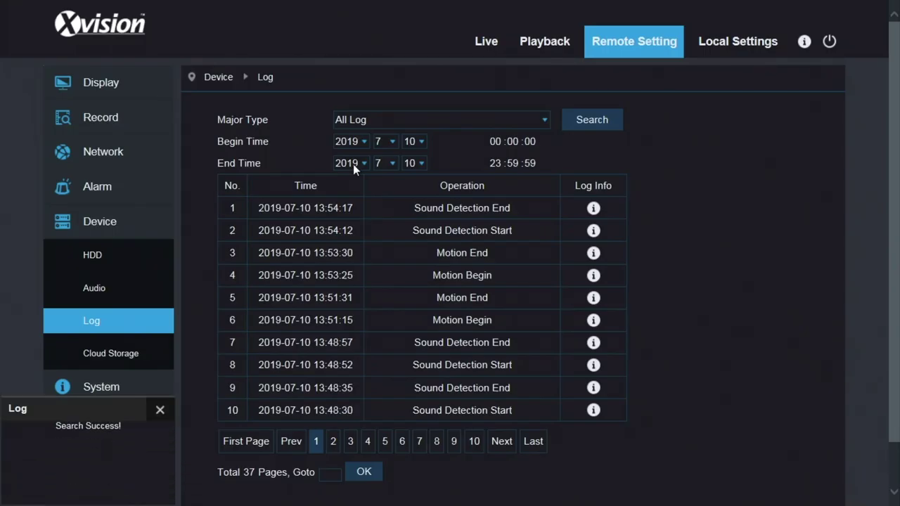
left_click(525, 119)
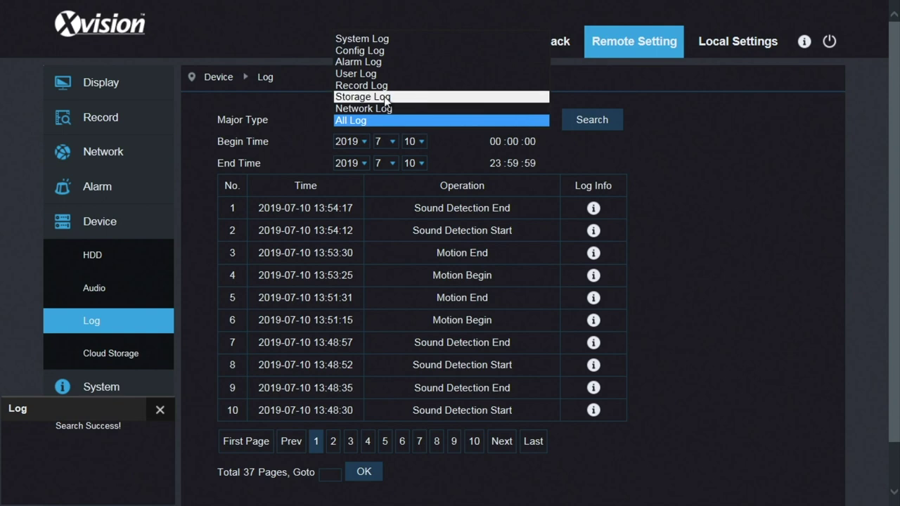
left_click(379, 86)
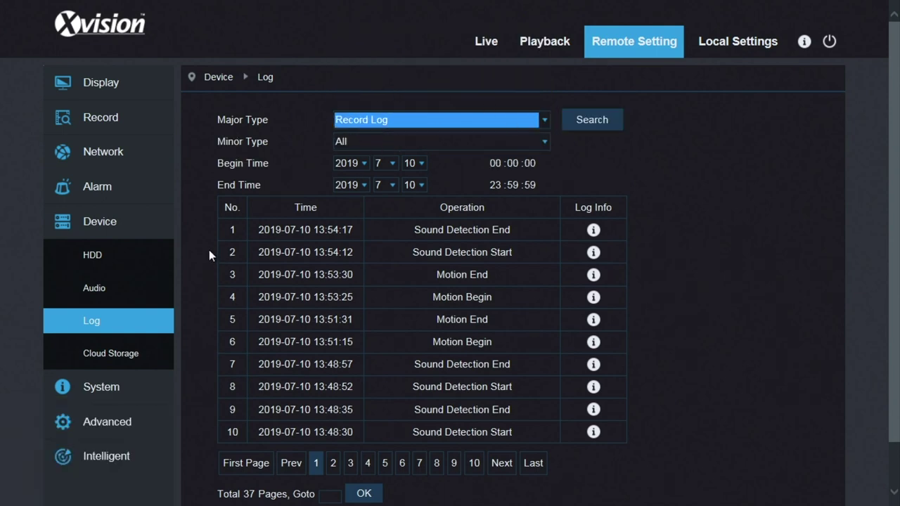
- Switch on Cloud Storage with DROPBOX as the cloud type and try to activate the cloud
left_click(85, 355)
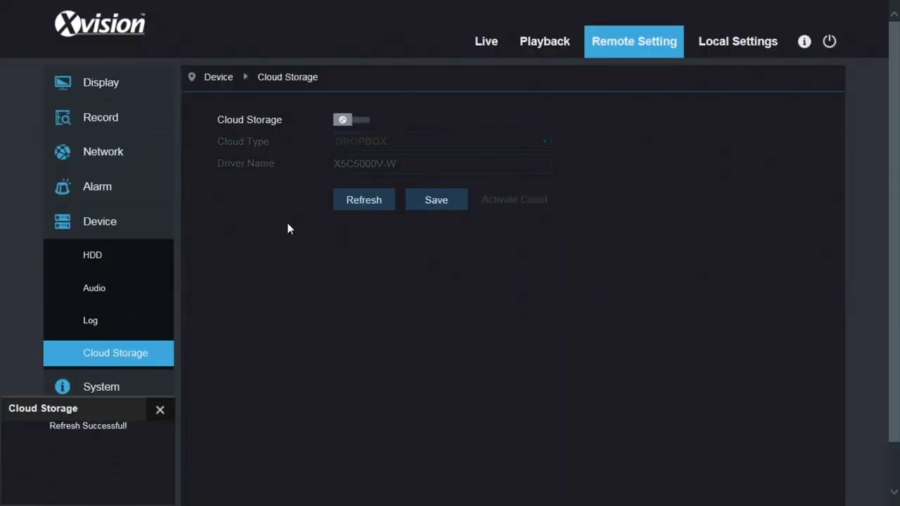
left_click(360, 121)
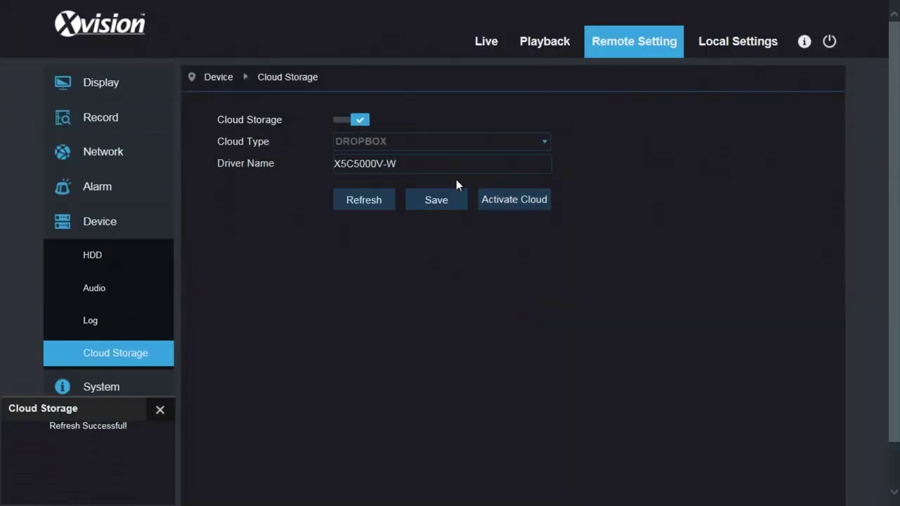
left_click(504, 200)
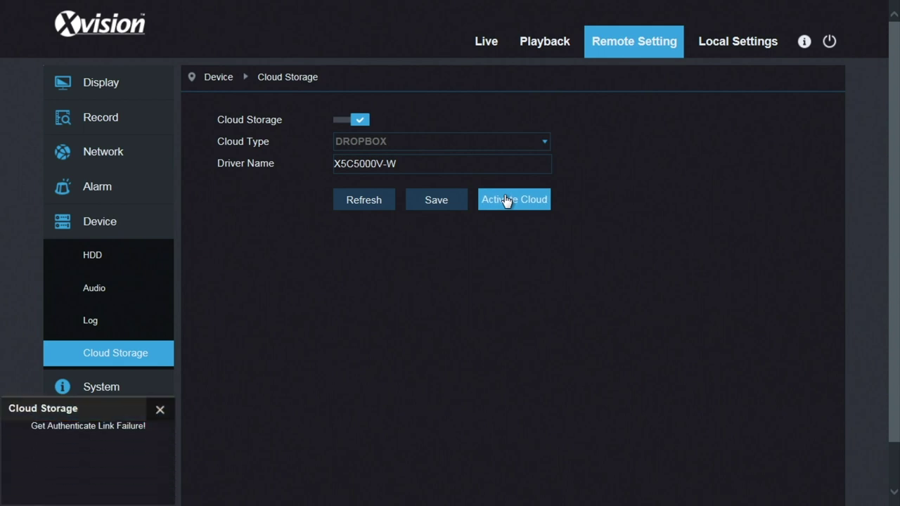
left_click(160, 409)
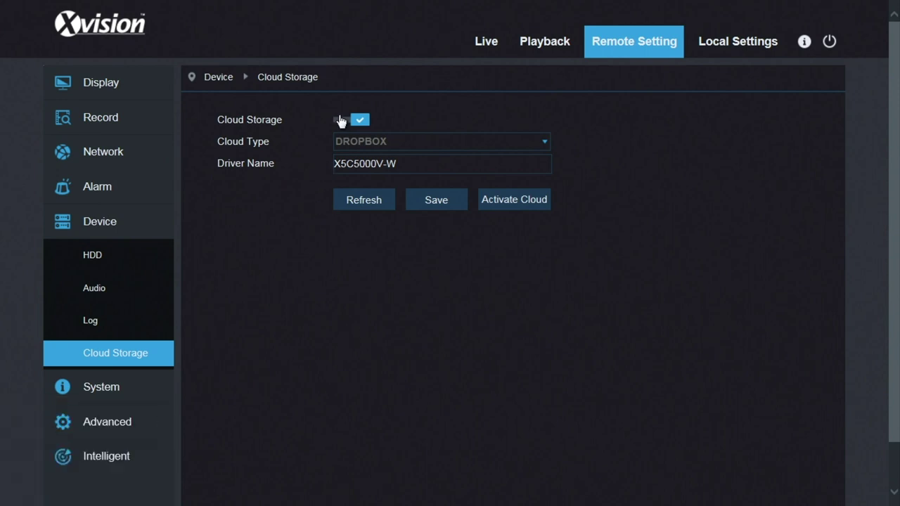
- Review the System settings for general date and time, user accounts and device information
left_click(103, 398)
left_click(98, 298)
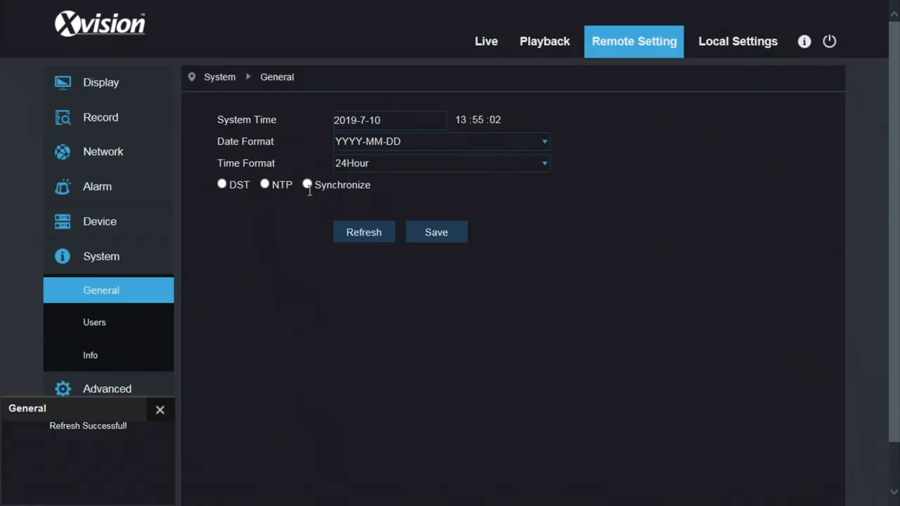
left_click(101, 321)
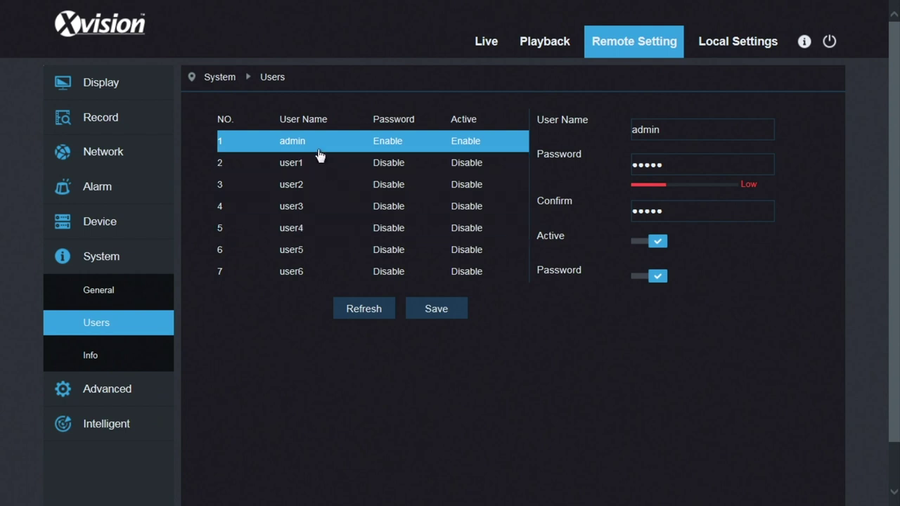
key("Return")
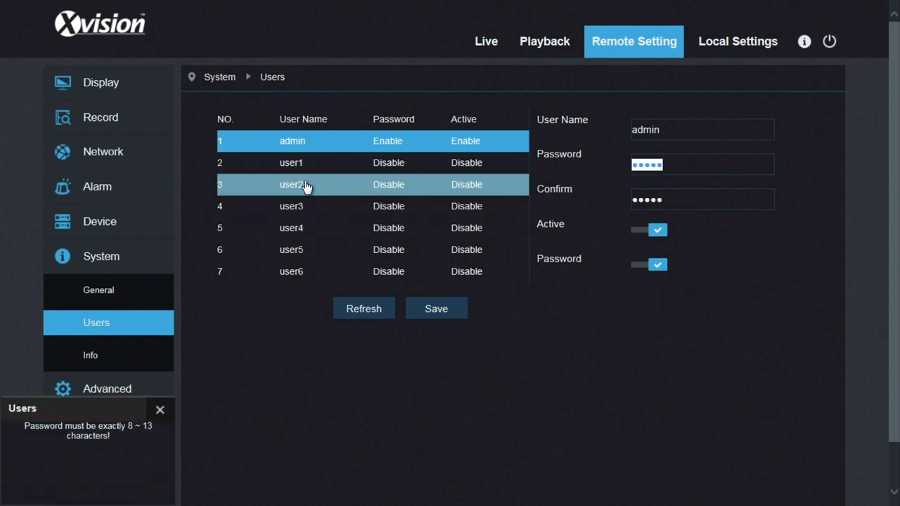
left_click(91, 355)
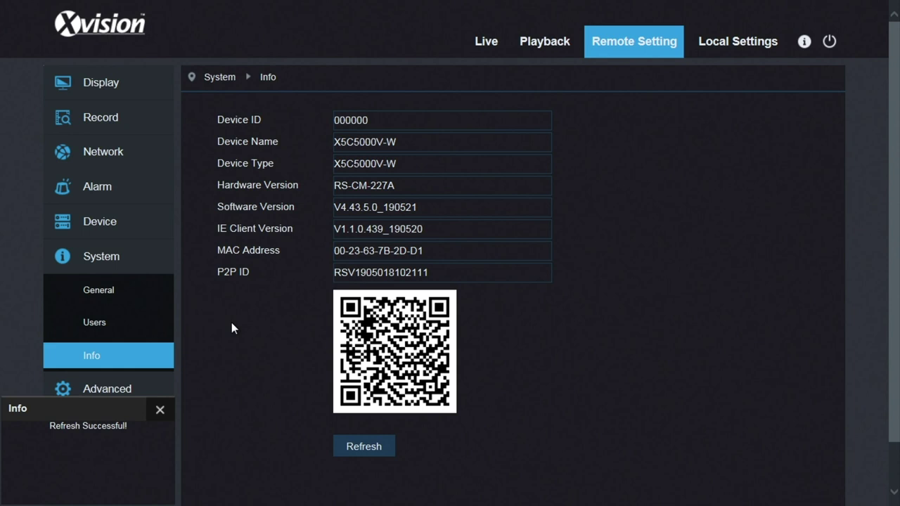
- Review the Advanced pages for firmware update, loading defaults and maintenance reboot
left_click(107, 391)
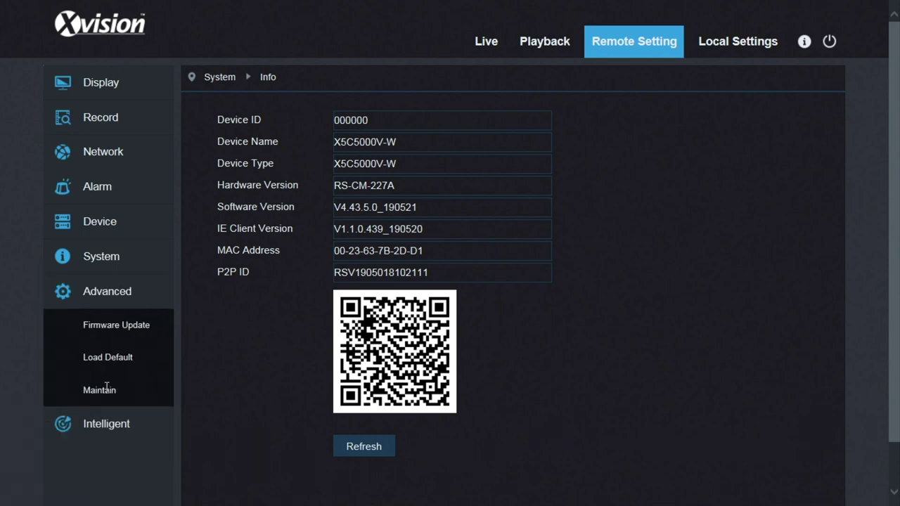
left_click(102, 330)
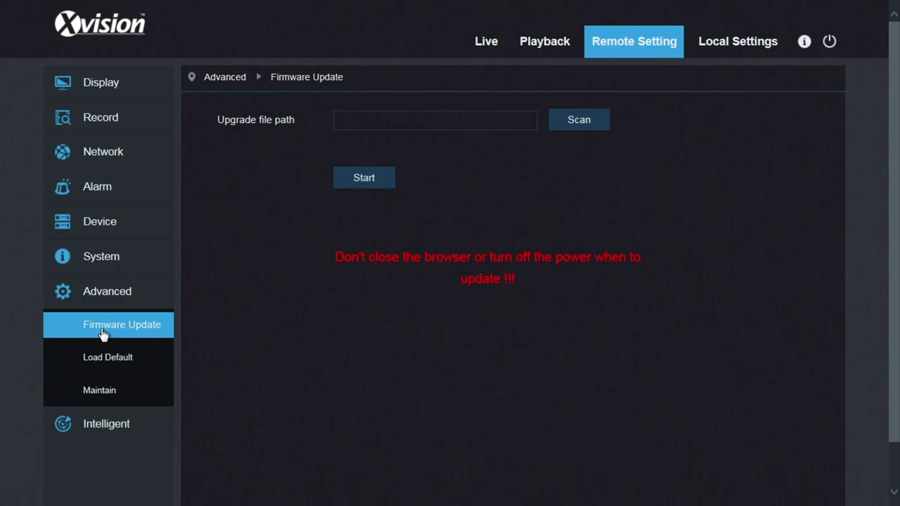
left_click(104, 357)
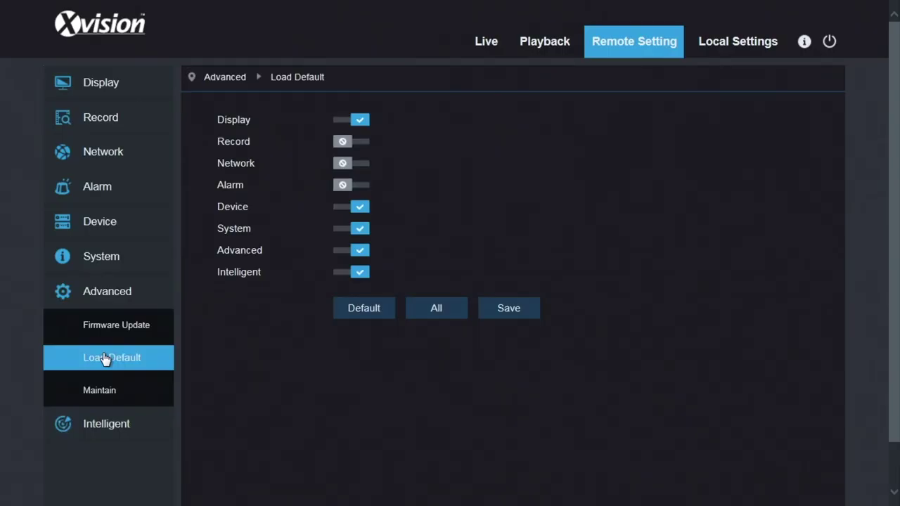
left_click(104, 390)
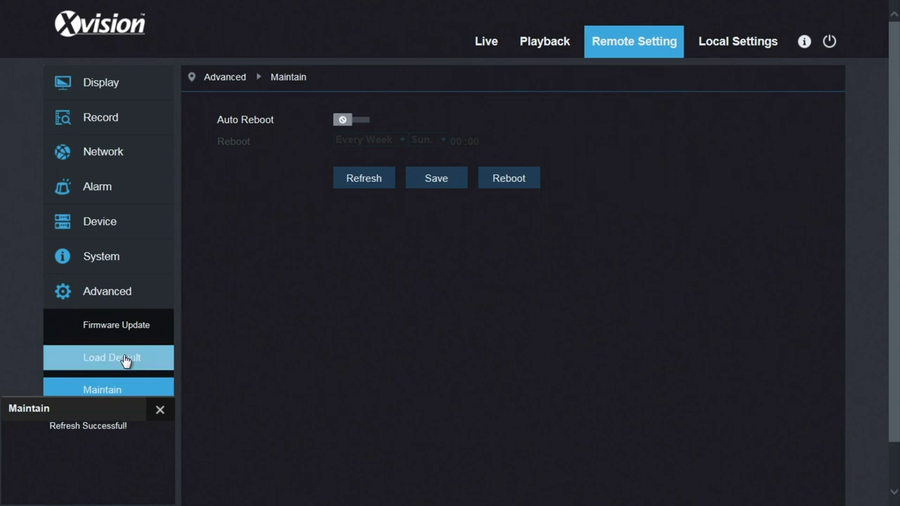
left_click(158, 408)
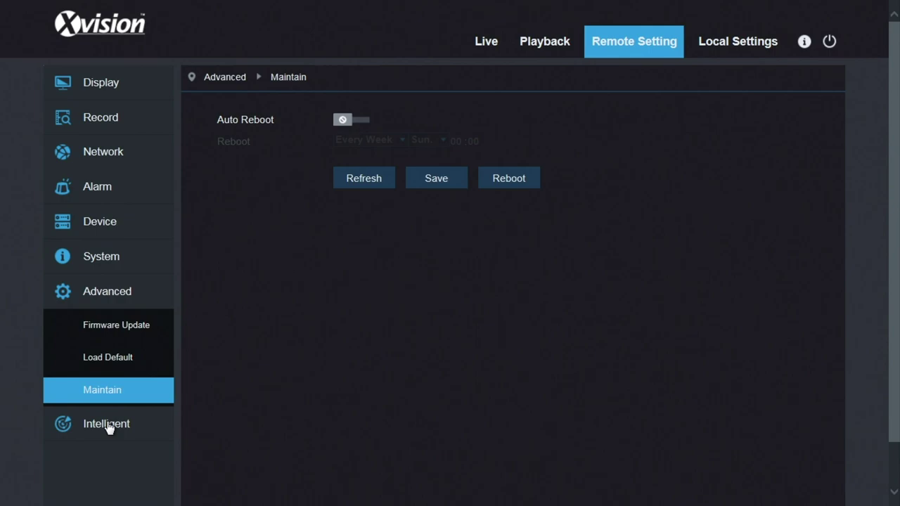
- Mark several scattered Smart periods from Sunday to Thursday in the Intelligent schedule
left_click(110, 426)
left_click(105, 358)
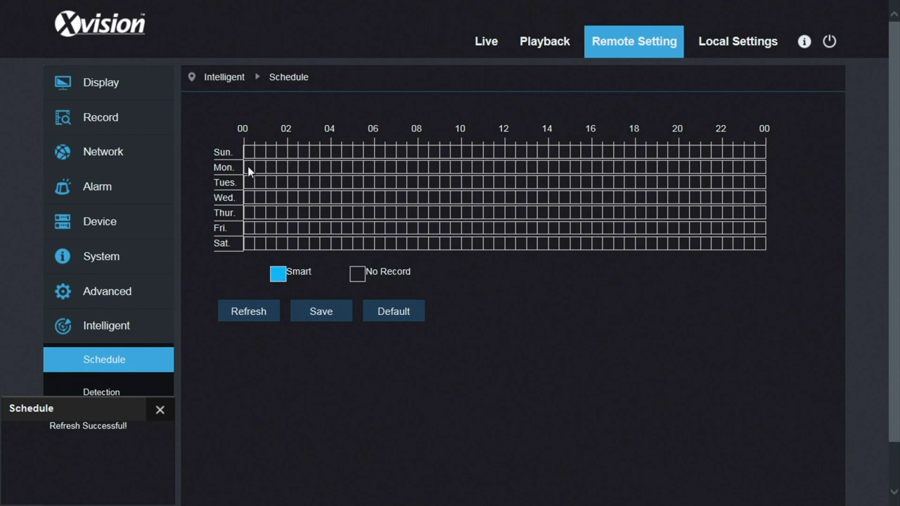
left_click_drag(248, 150, 271, 151)
mouse_move(291, 167)
left_mouse_down()
mouse_move(315, 167)
mouse_move(338, 182)
left_mouse_up()
left_click(358, 182)
left_click(380, 182)
left_click_drag(400, 198, 532, 213)
left_click(553, 213)
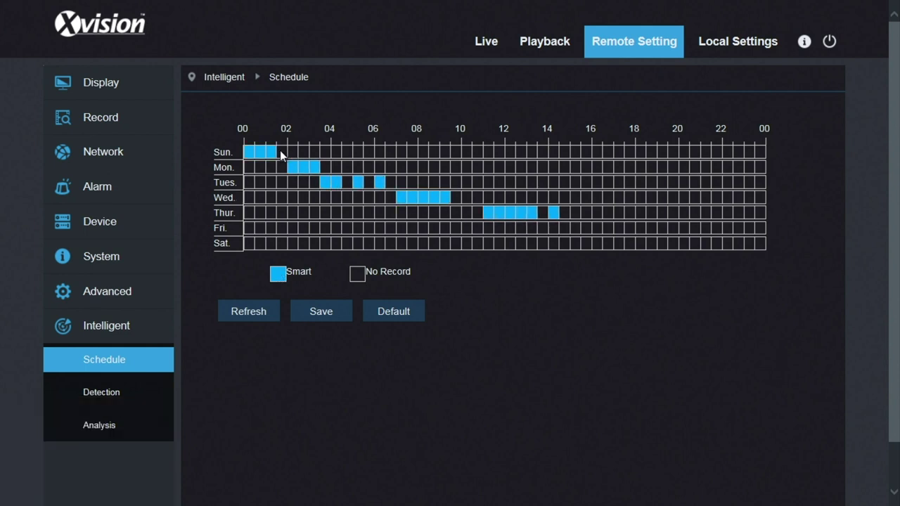
- Fill all 24 hours of Sunday and Monday with Smart periods in the Intelligent schedule
mouse_move(280, 150)
left_mouse_down()
mouse_move(677, 144)
mouse_move(759, 156)
left_mouse_up()
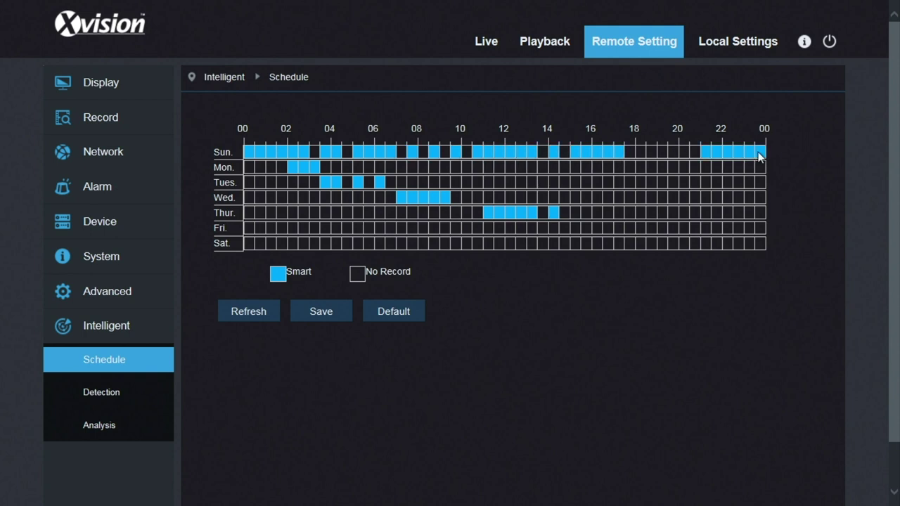
left_click_drag(692, 151, 346, 151)
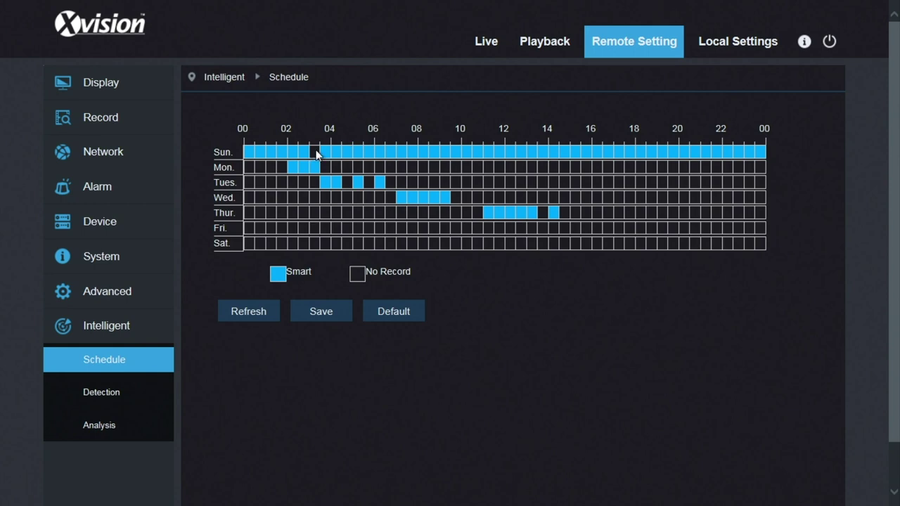
left_click(277, 167)
left_click_drag(378, 166, 517, 180)
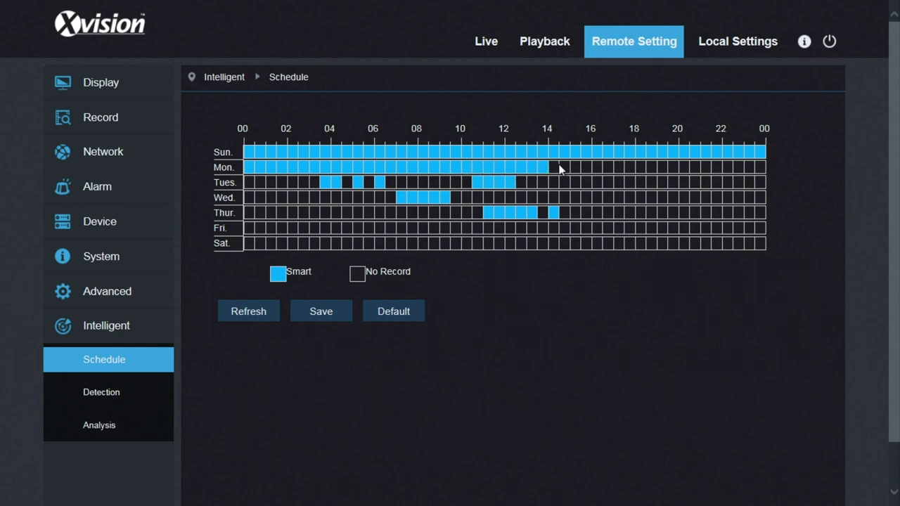
left_click_drag(687, 171, 737, 173)
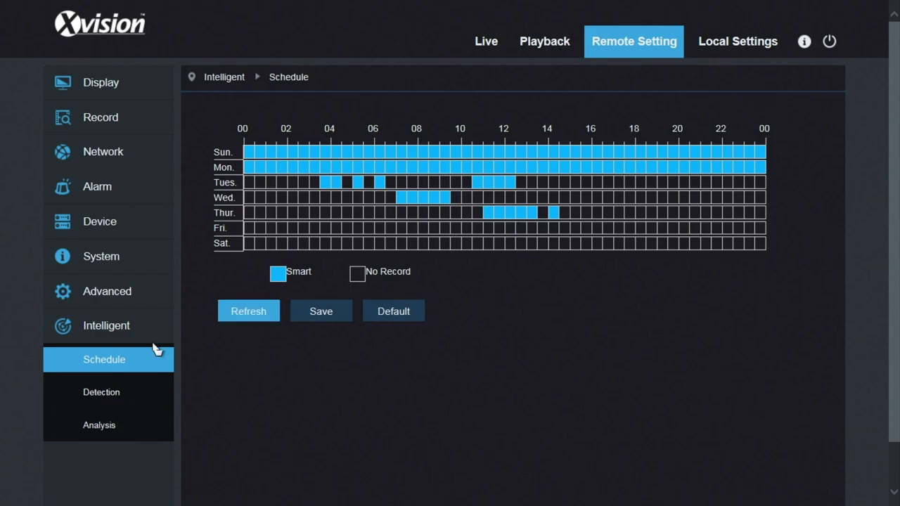
- Switch on Perimeter Intrusion Detection and draw a four-sided zone between the front of the silver car and the hedge
left_click(99, 397)
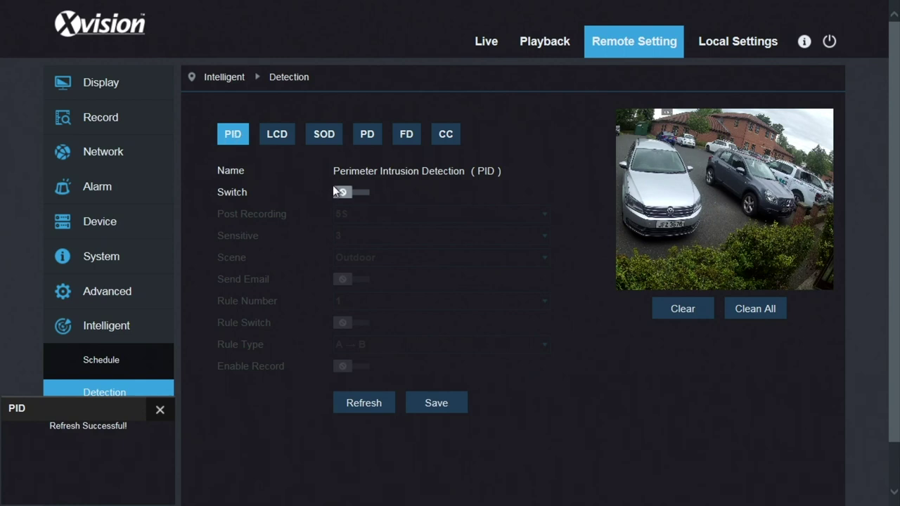
left_click(359, 193)
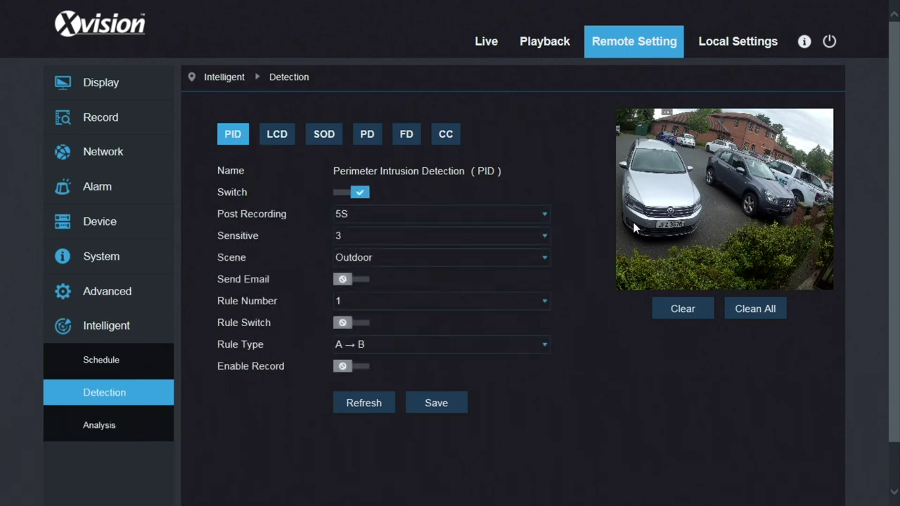
mouse_move(634, 215)
left_mouse_down()
mouse_move(647, 260)
mouse_move(682, 251)
left_mouse_up()
left_click(682, 250)
left_click(745, 238)
left_click(738, 213)
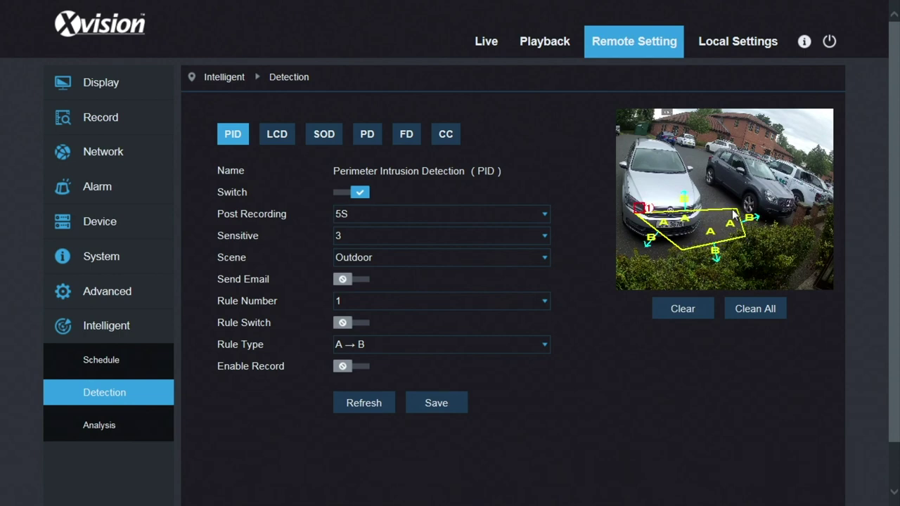
- Select the perimeter zone and reshape it, extending its upper corner over the dark parked car towards the white vehicle
left_click(640, 215)
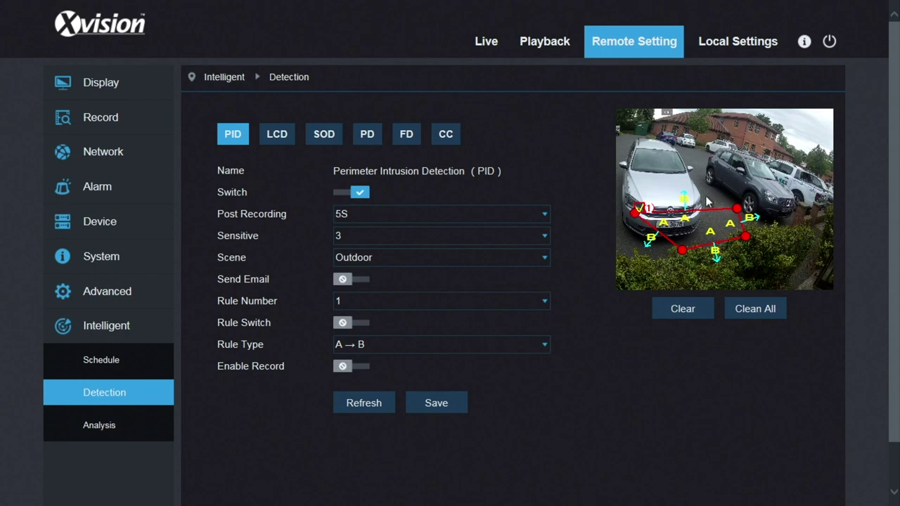
left_click_drag(736, 209, 787, 166)
mouse_move(745, 239)
left_mouse_down()
mouse_move(783, 220)
mouse_move(766, 225)
mouse_move(809, 220)
mouse_move(742, 225)
left_mouse_up()
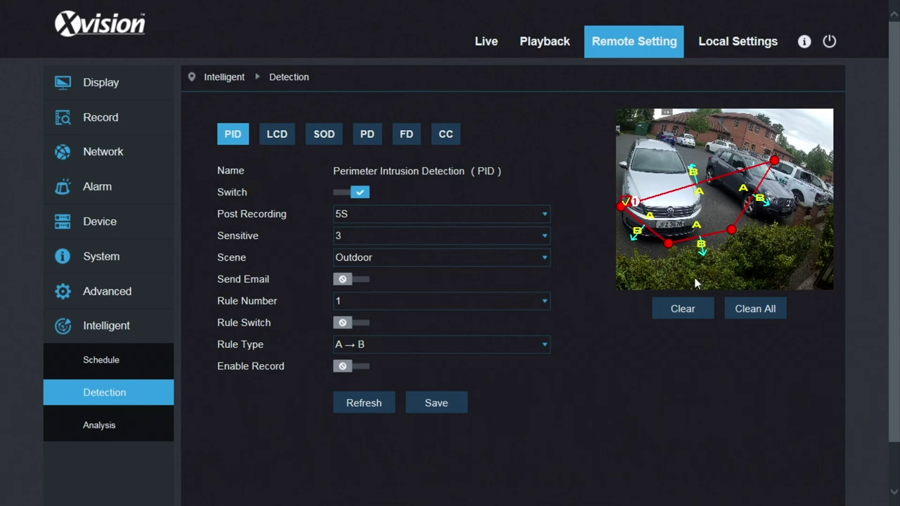
- Check the Perimeter Intrusion Detection options for rule type, sensitivity, scene, email sending, rule number and recording
left_click(388, 347)
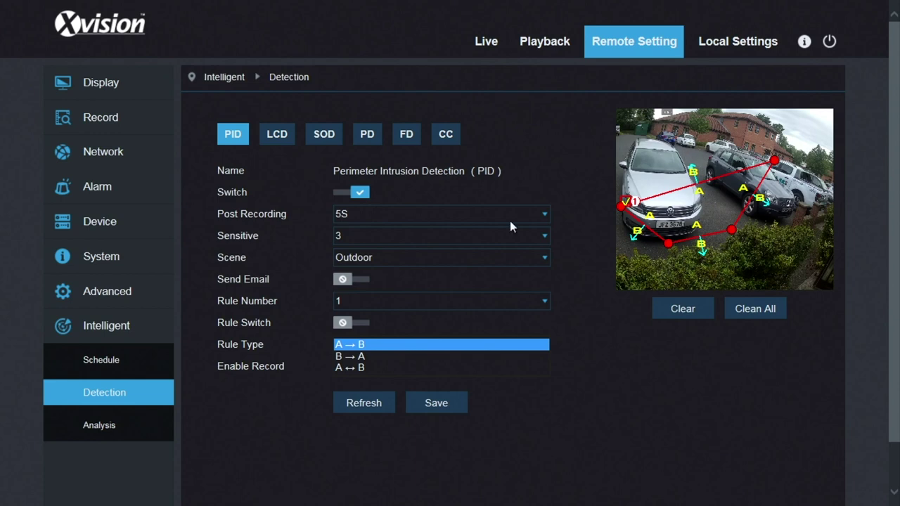
left_click(364, 236)
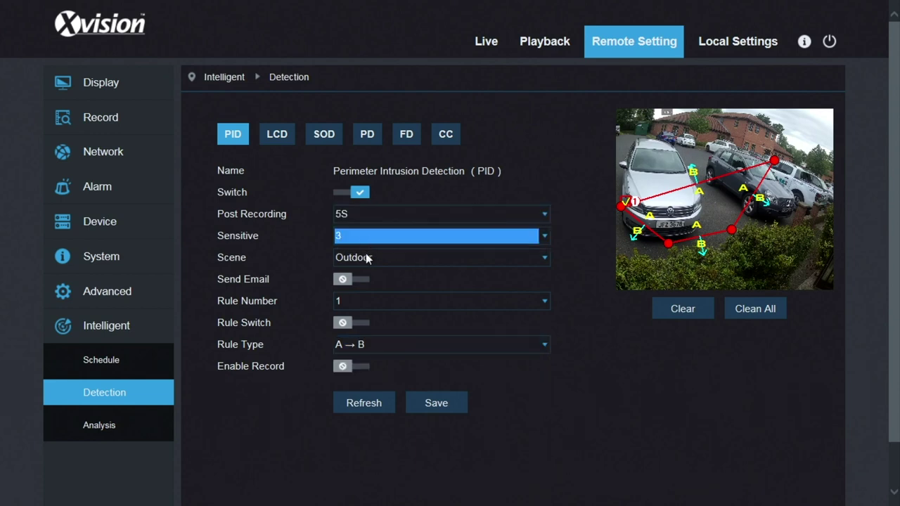
left_click(366, 258)
left_click(366, 258)
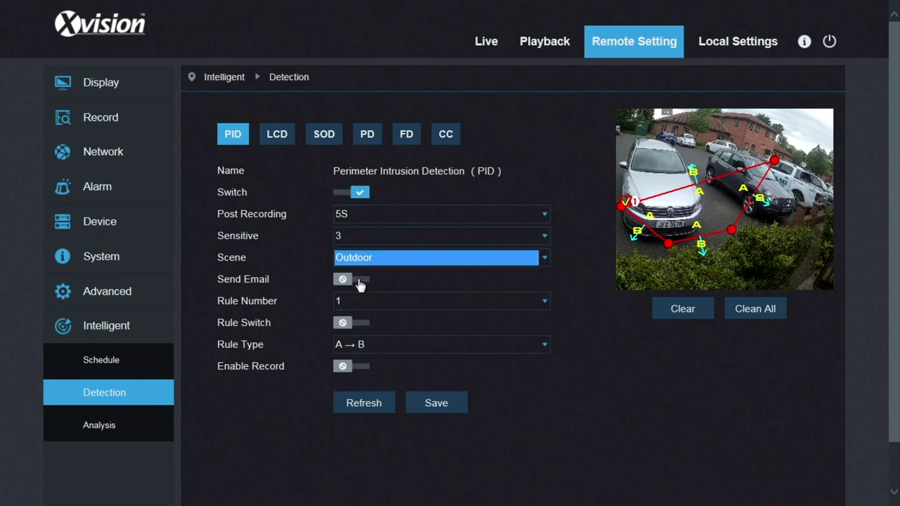
left_click(356, 281)
left_click(342, 281)
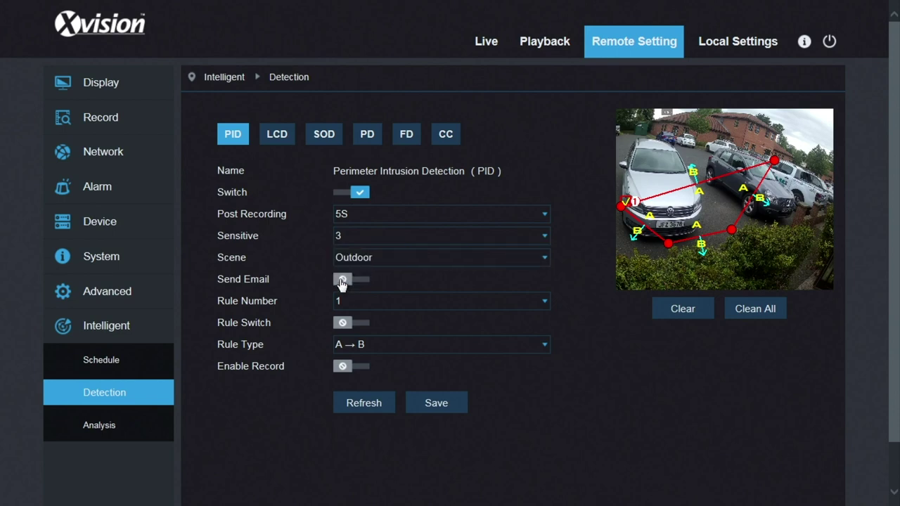
left_click(358, 298)
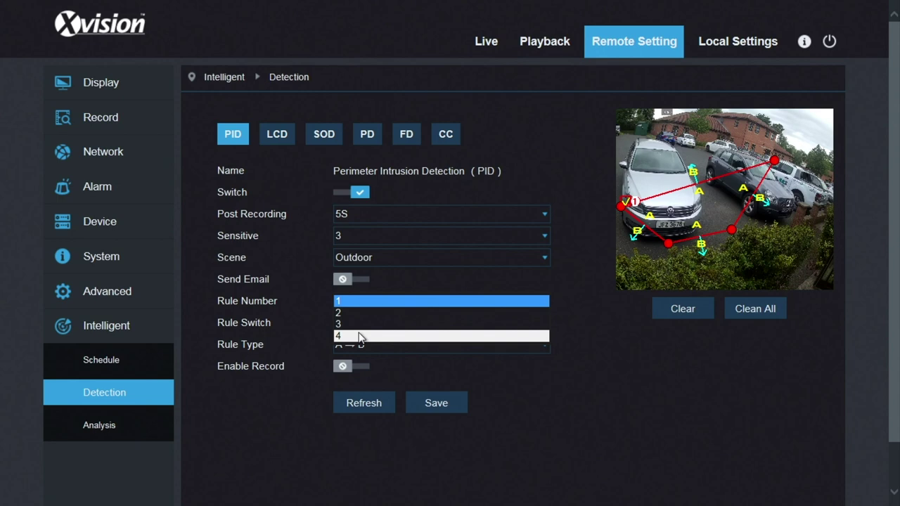
left_click(358, 301)
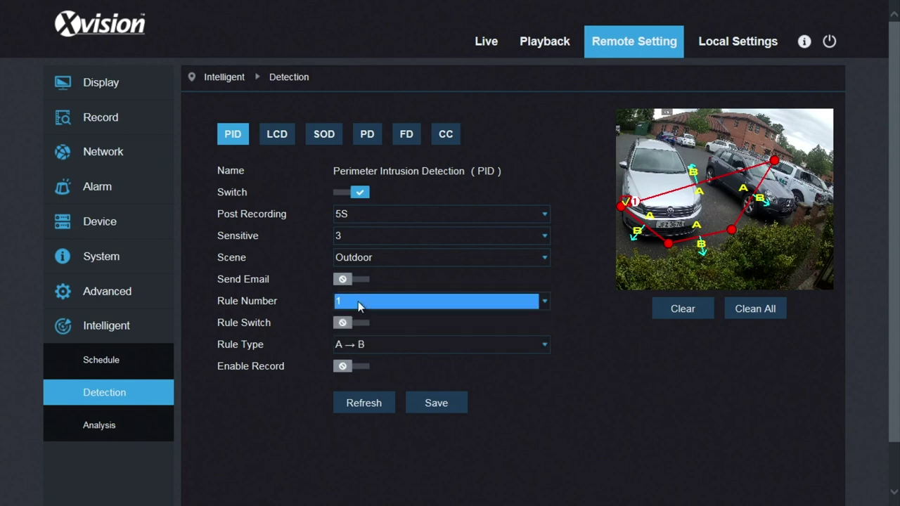
left_click(360, 367)
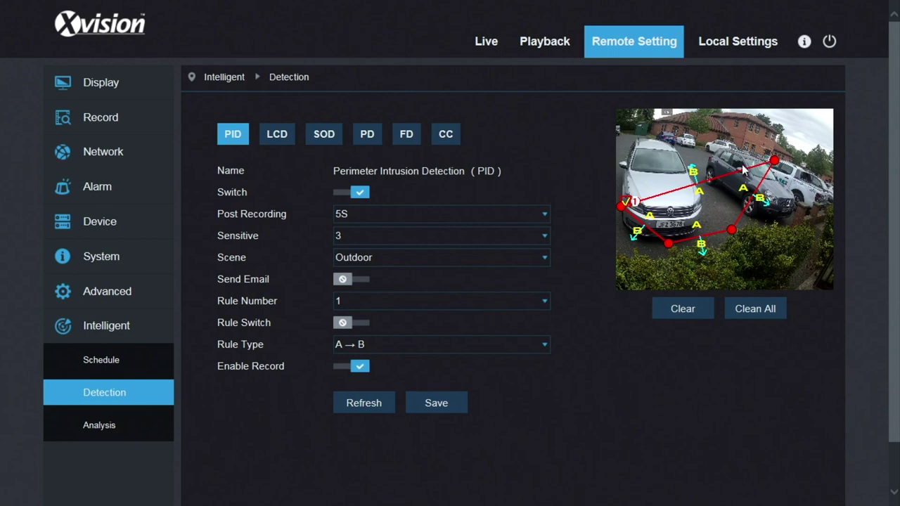
left_click(343, 367)
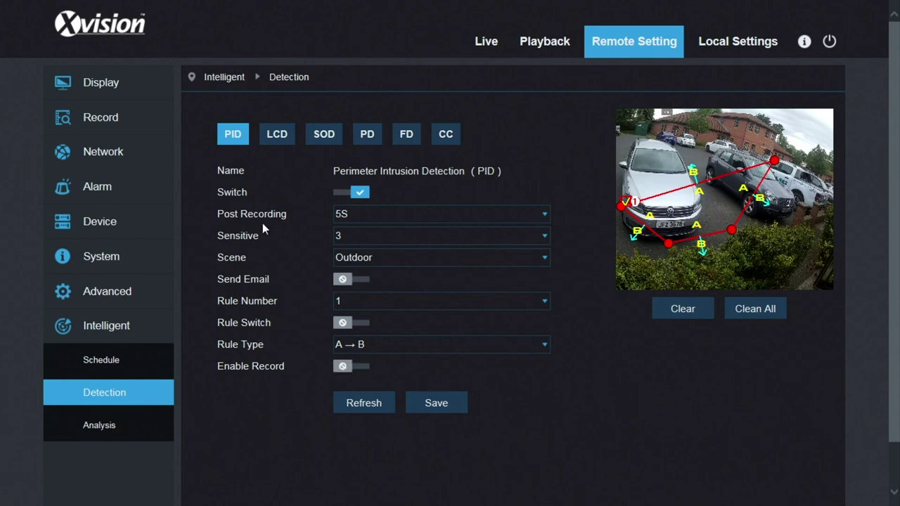
- Switch on Line Crossing Detection, draw a line across the hedge in front of the cars, and switch the detection off again
left_click(279, 138)
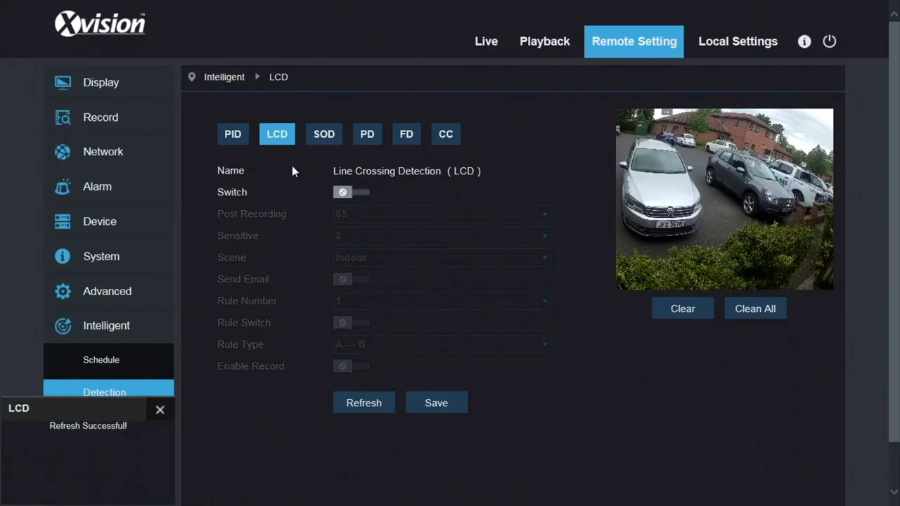
left_click(359, 192)
left_click_drag(638, 254, 784, 246)
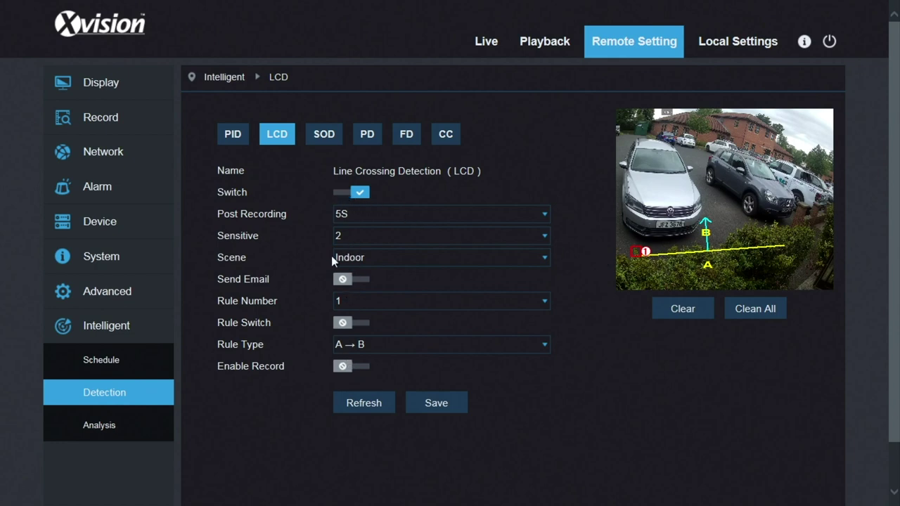
left_click(343, 194)
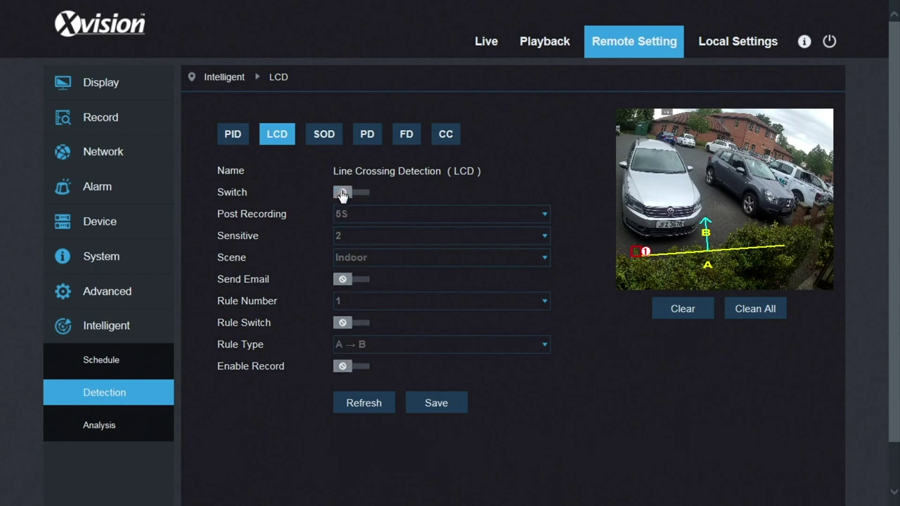
- Switch on Stationary Object Detection and draw a four-sided zone around the silver car
left_click(328, 141)
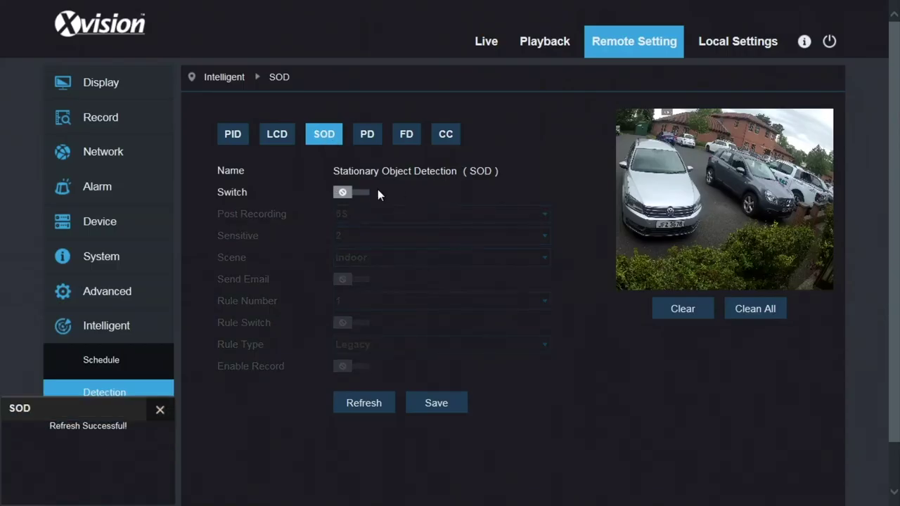
left_click(361, 192)
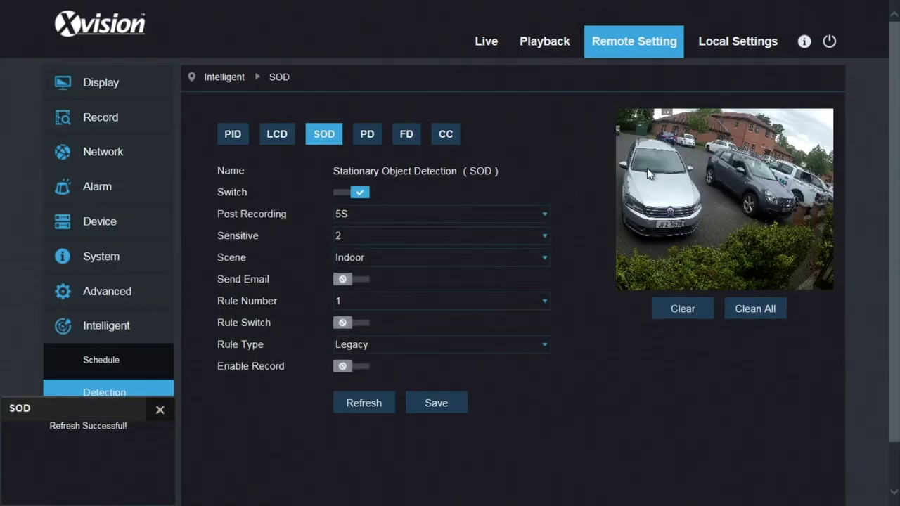
left_click_drag(626, 154, 640, 236)
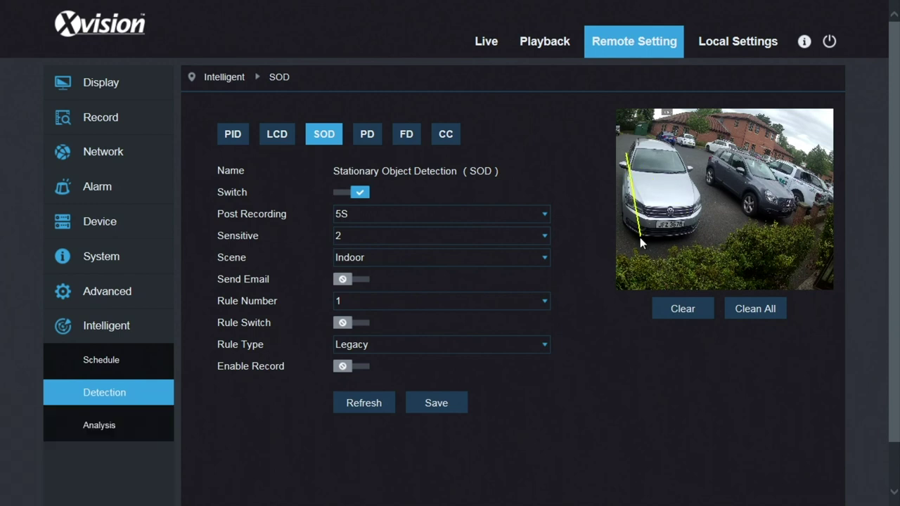
left_click(629, 236)
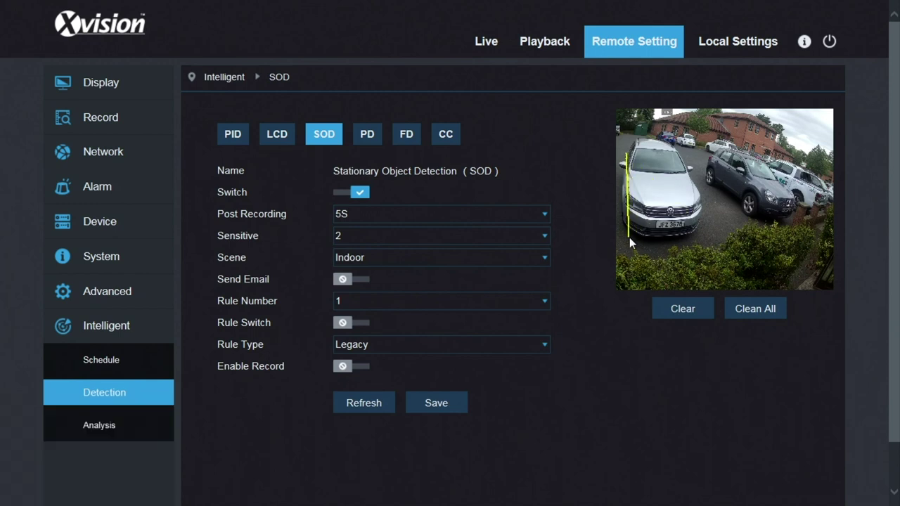
left_click(694, 231)
left_click(687, 153)
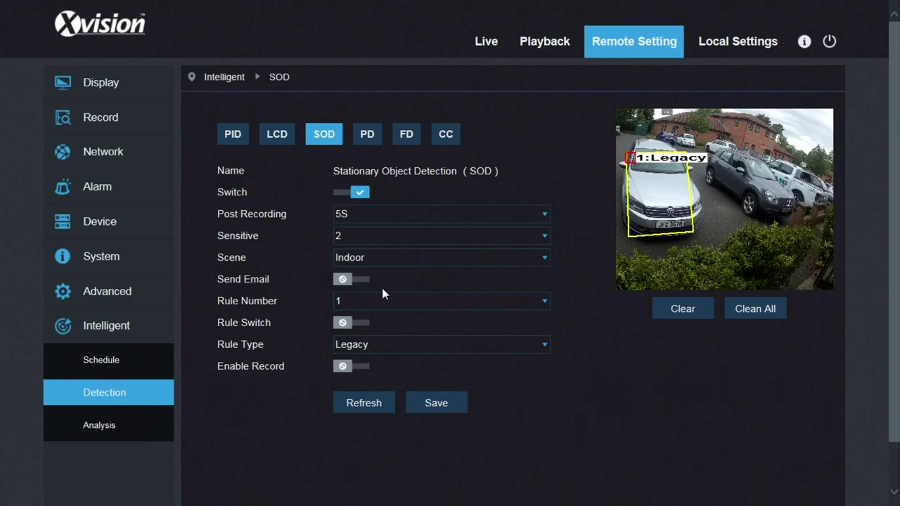
- Switch on Pedestrian Detection, and switch on Face Detection with email sending enabled
left_click(366, 134)
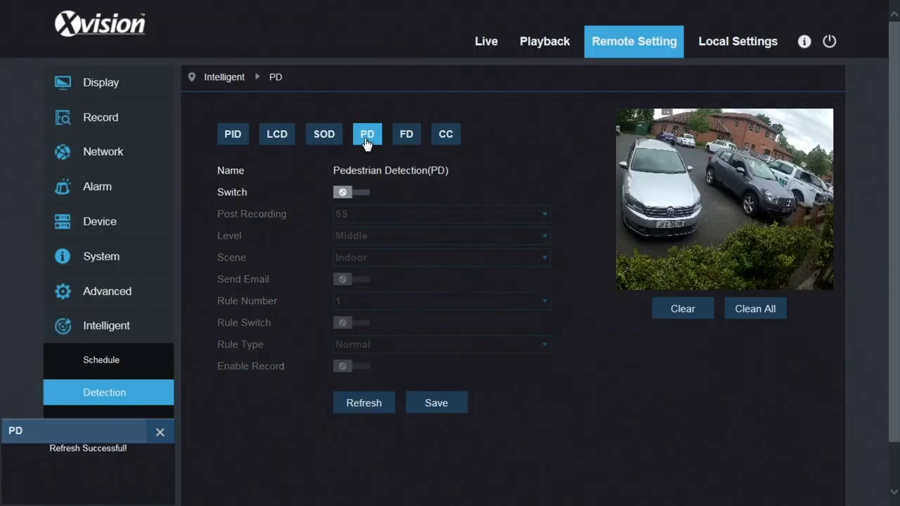
left_click(360, 193)
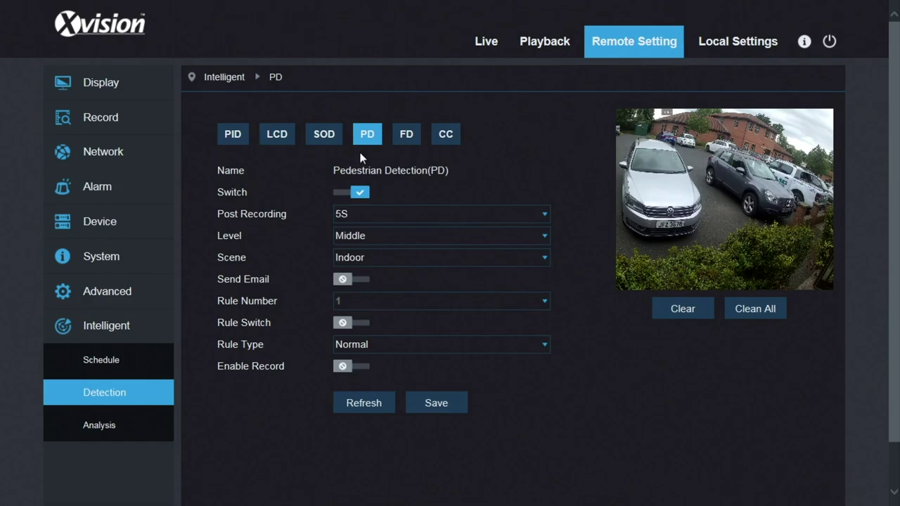
left_click(405, 136)
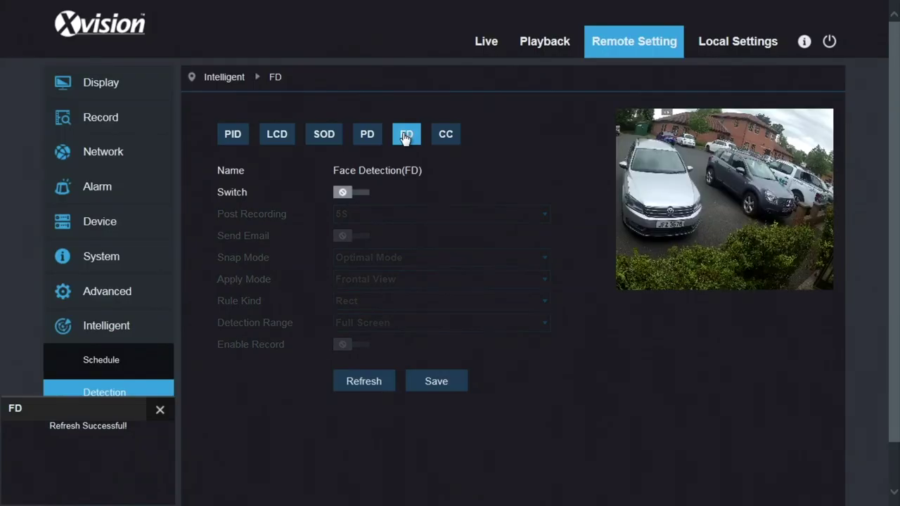
left_click(364, 193)
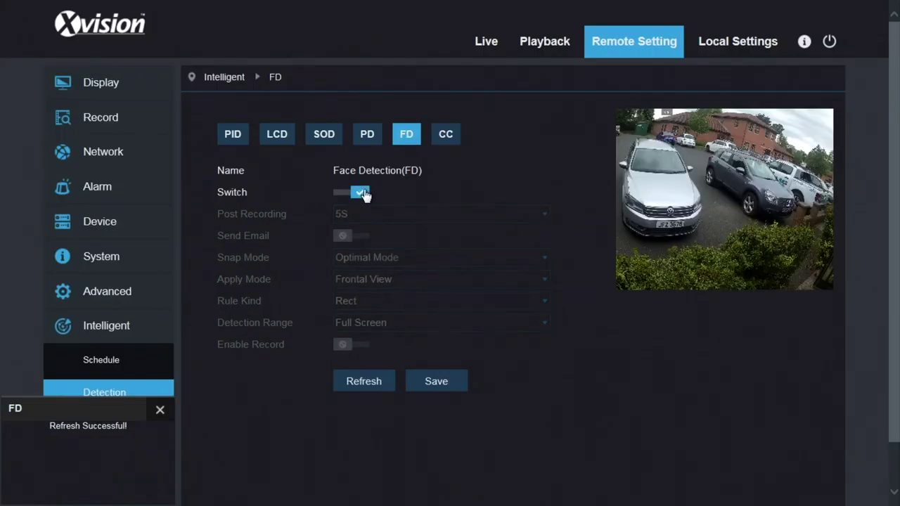
left_click(358, 237)
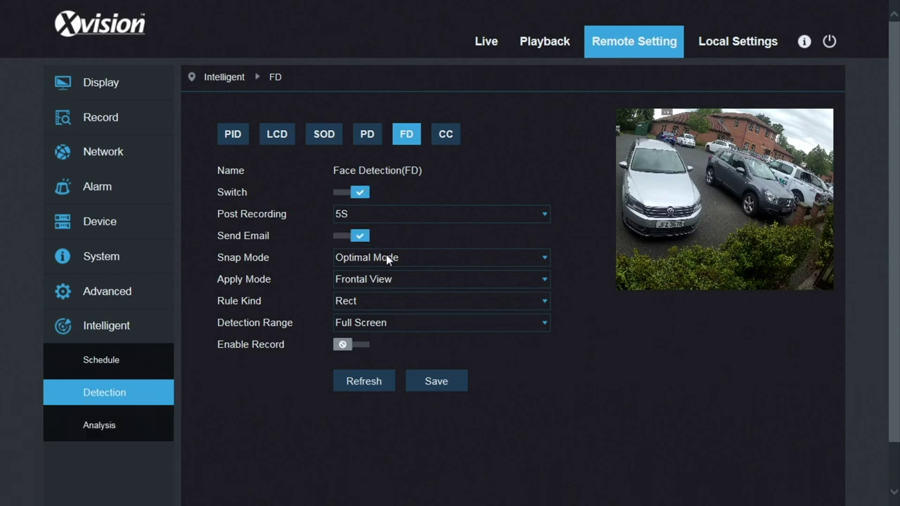
- Try the Customize detection range for Face Detection and return it to Full Screen
left_click(357, 324)
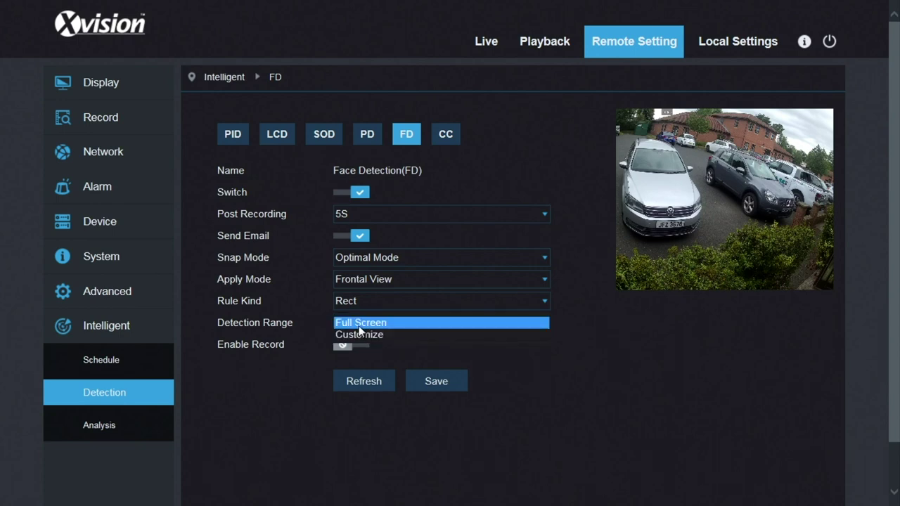
left_click(360, 335)
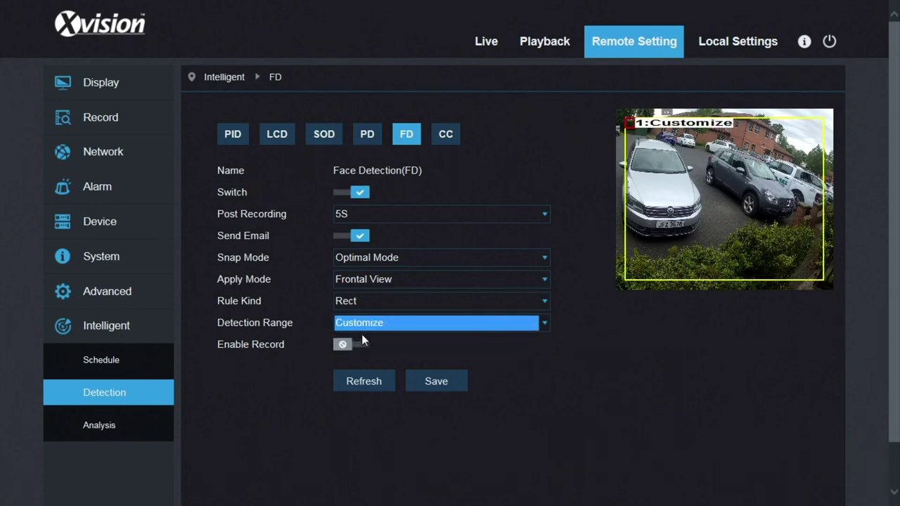
left_click(360, 324)
left_click(359, 310)
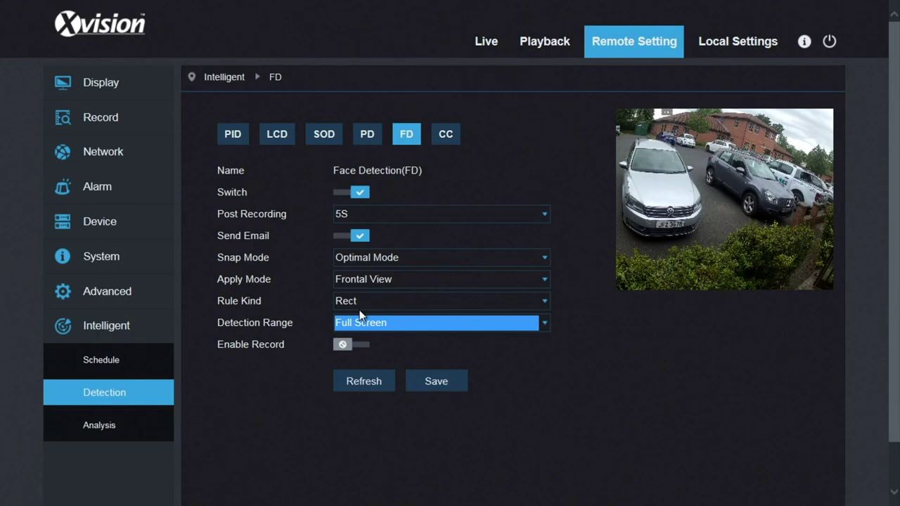
- Switch on Cross Counting and draw a counting line from the front of the silver car across to the dark car
left_click(446, 135)
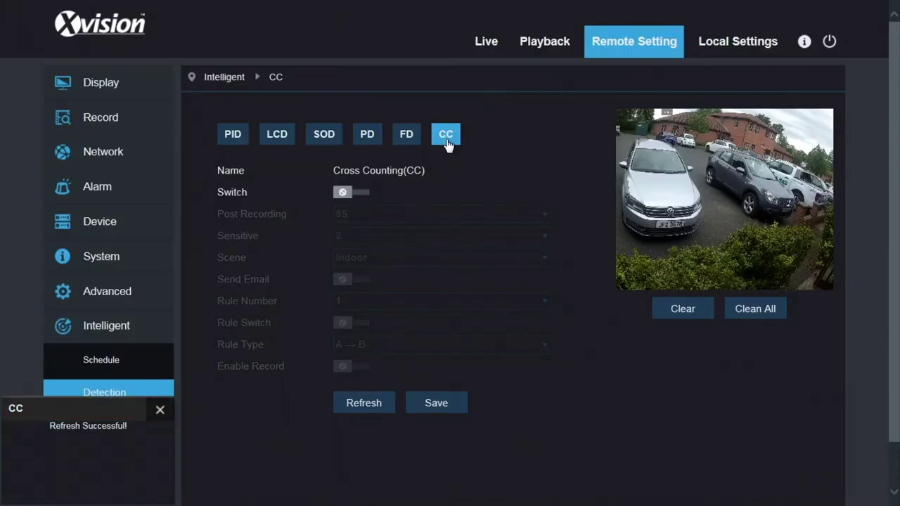
left_click(350, 193)
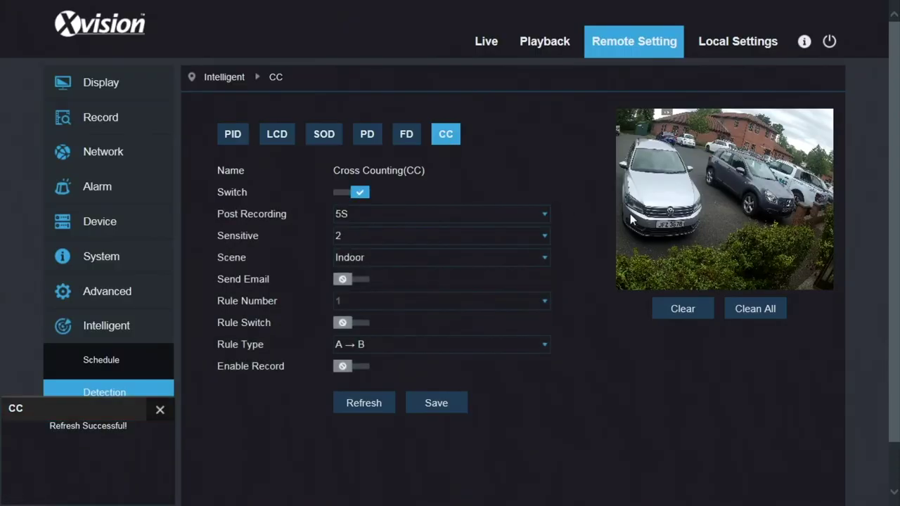
left_click_drag(630, 215, 788, 200)
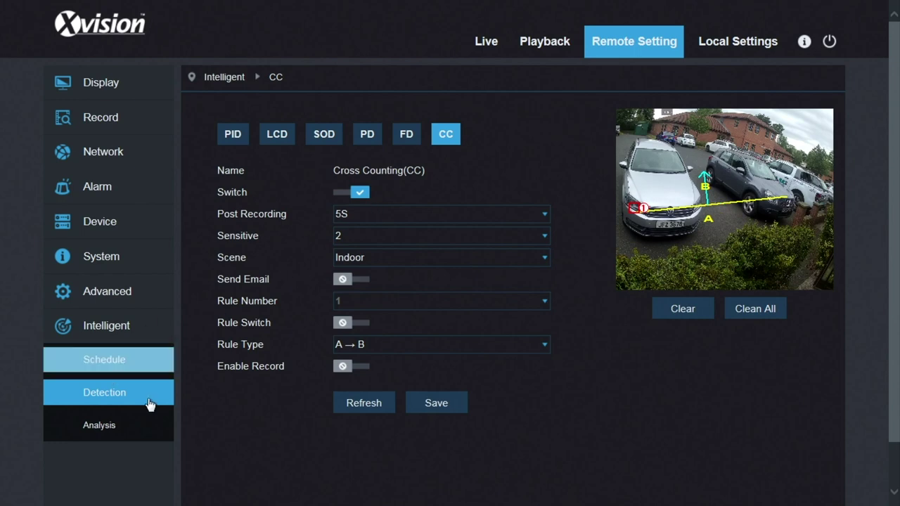
- Run a daily Perimeter Intrusion Detection report in the Intelligent analysis settings
left_click(110, 430)
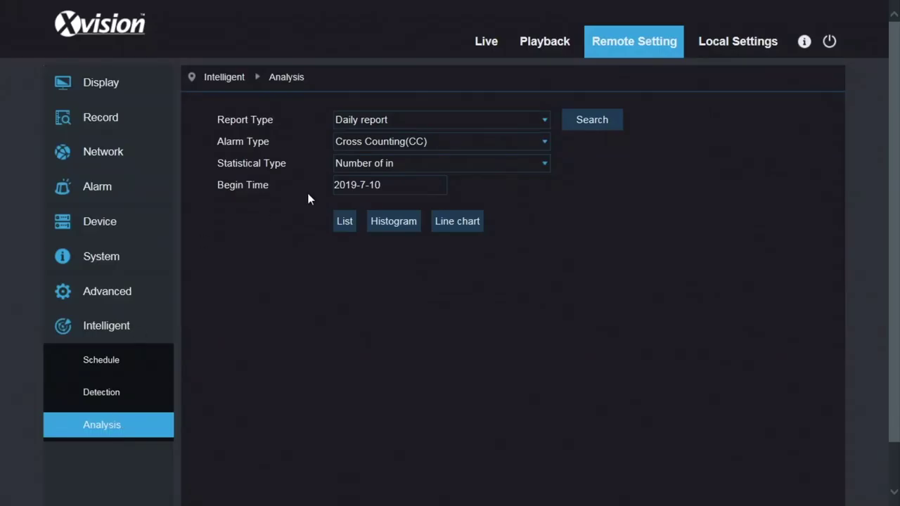
left_click(440, 139)
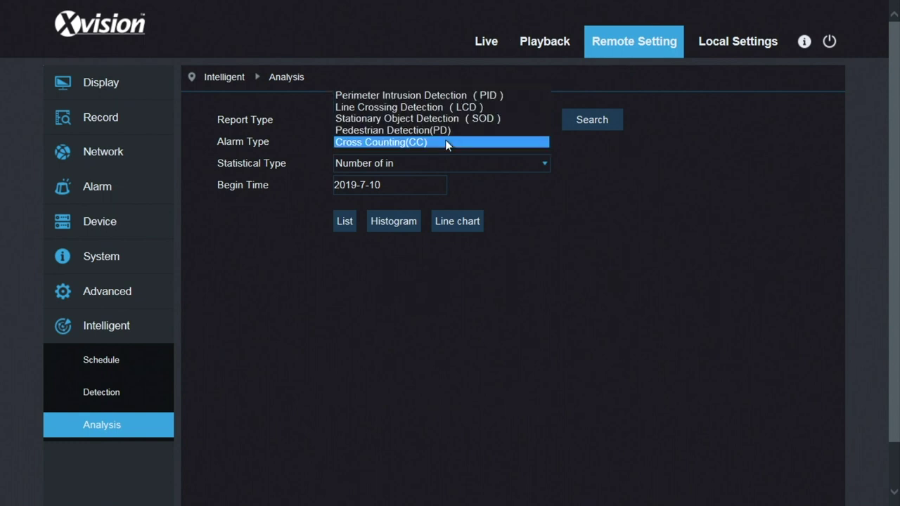
left_click(379, 94)
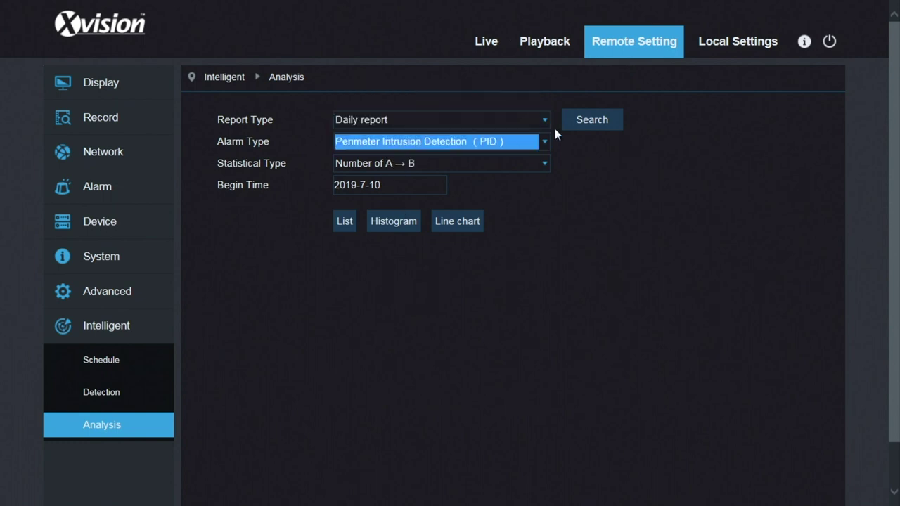
left_click(591, 125)
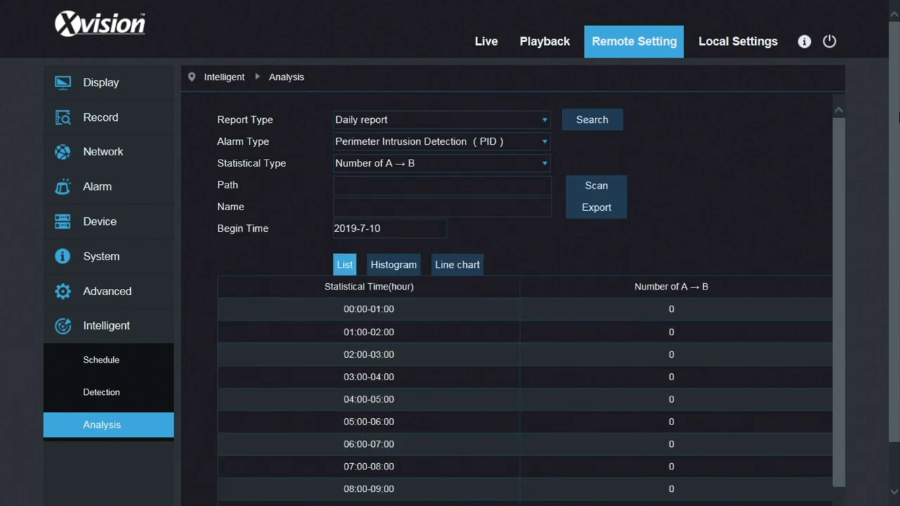
- Look over the hourly list of the daily report and view it as a histogram and as a line chart
left_click_drag(896, 119, 895, 199)
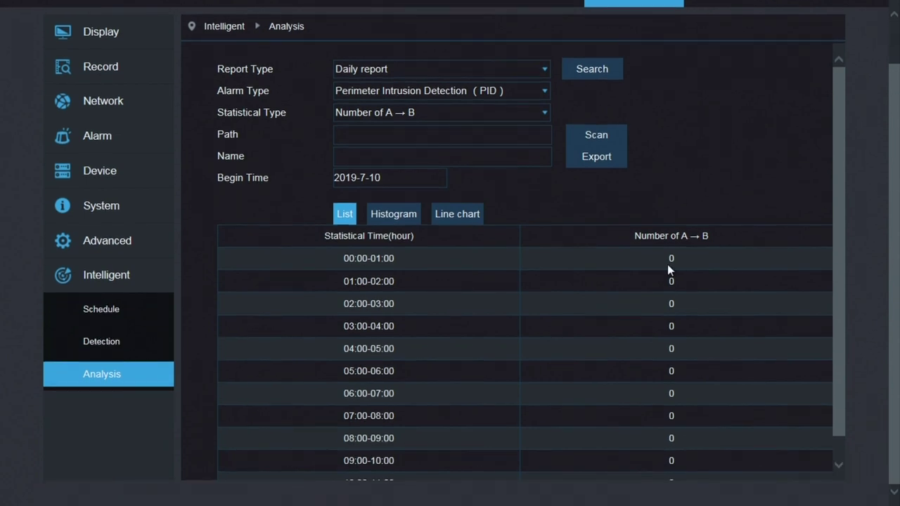
left_click_drag(840, 234, 813, 185)
left_click(378, 220)
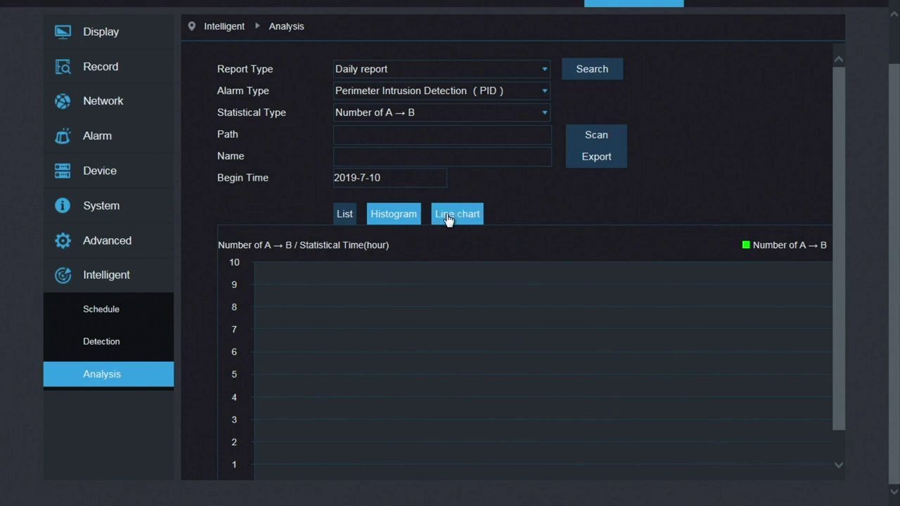
left_click(446, 221)
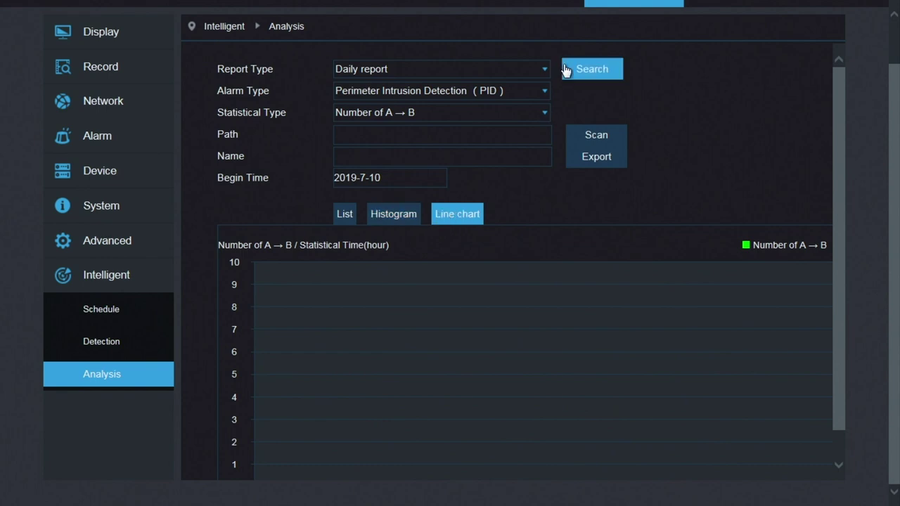
- Run an annual report for Perimeter Intrusion Detection and look through its monthly figures as a list
left_click(542, 69)
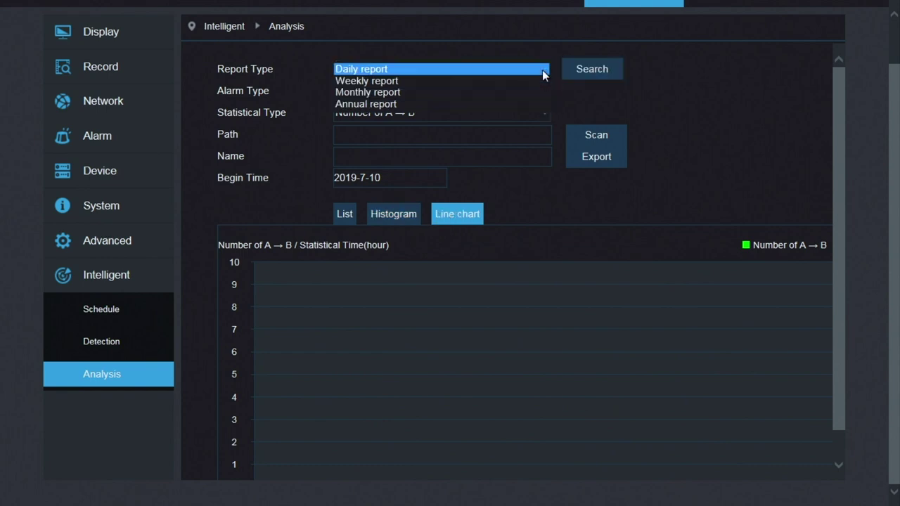
left_click(426, 105)
left_click(594, 68)
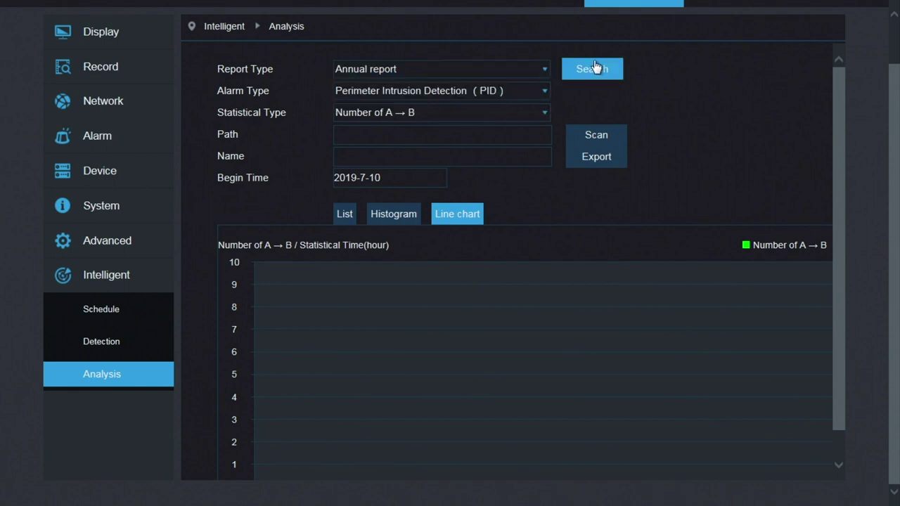
left_click(355, 216)
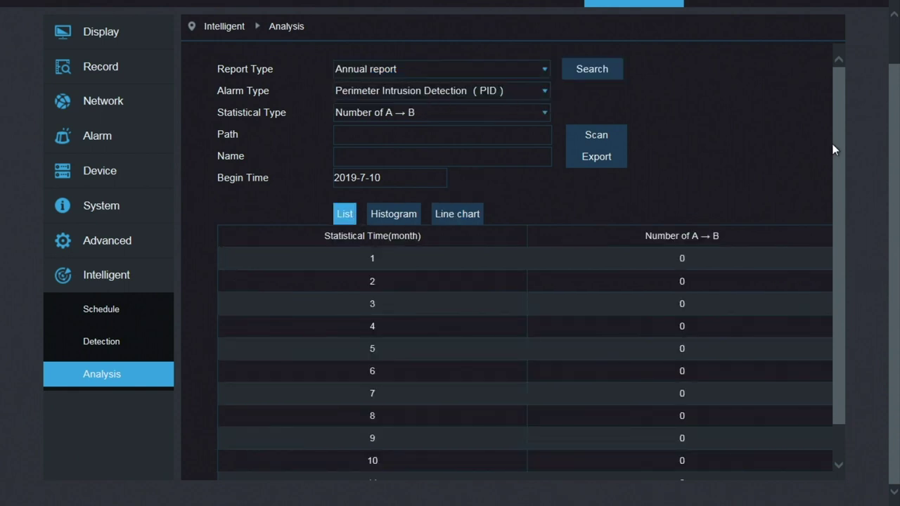
scroll(831, 218, "down", 1)
scroll(814, 133, "up", 1)
scroll(827, 238, "down", 1)
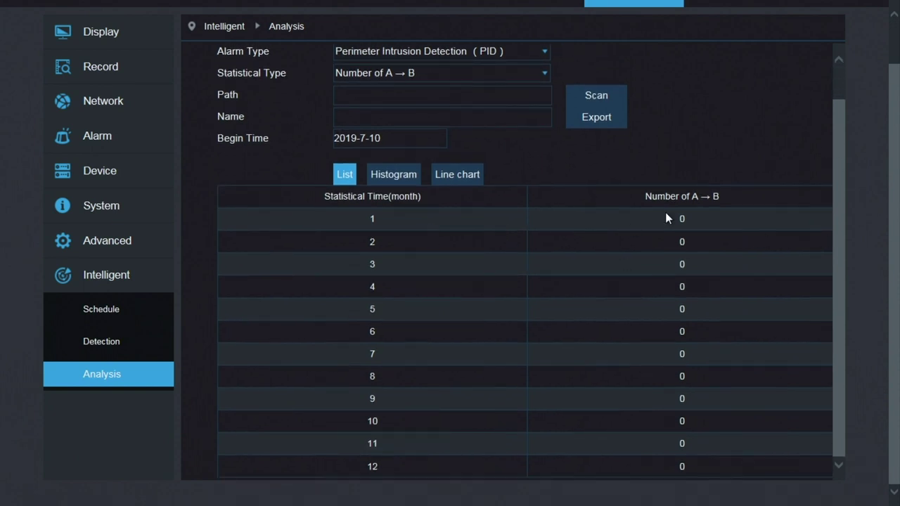